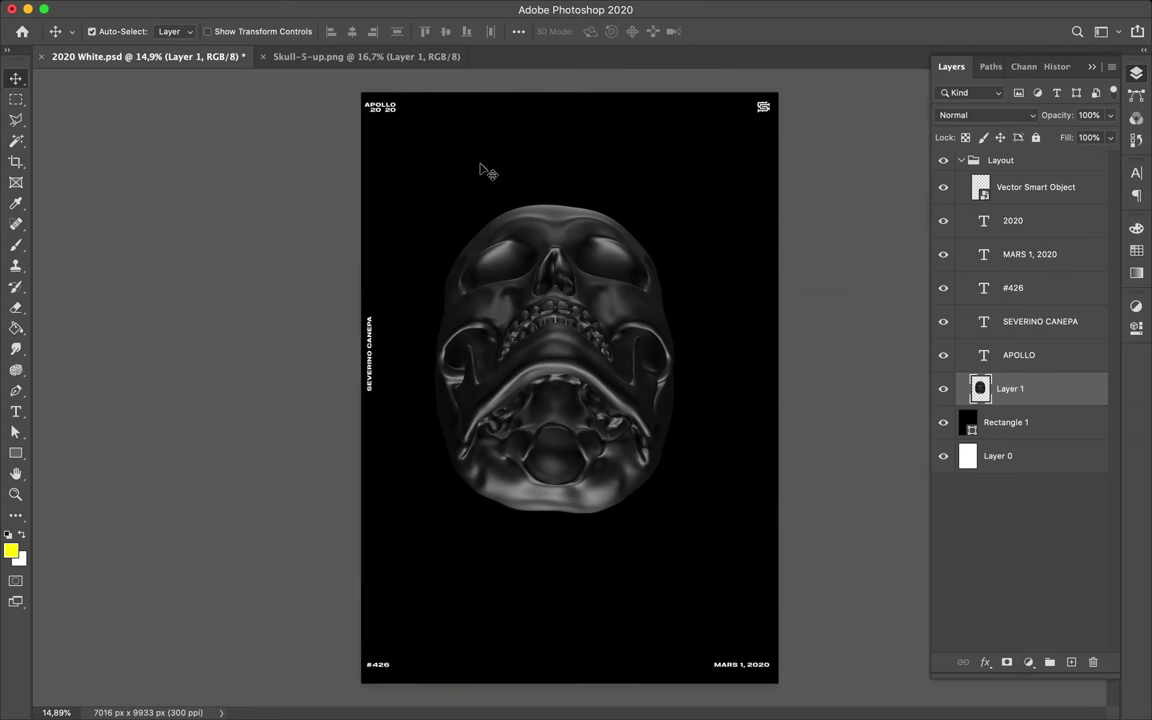
- Re-centre the skull image on the poster
click(553, 188)
drag(603, 334, 603, 367)
scroll(603, 367, up, 5)
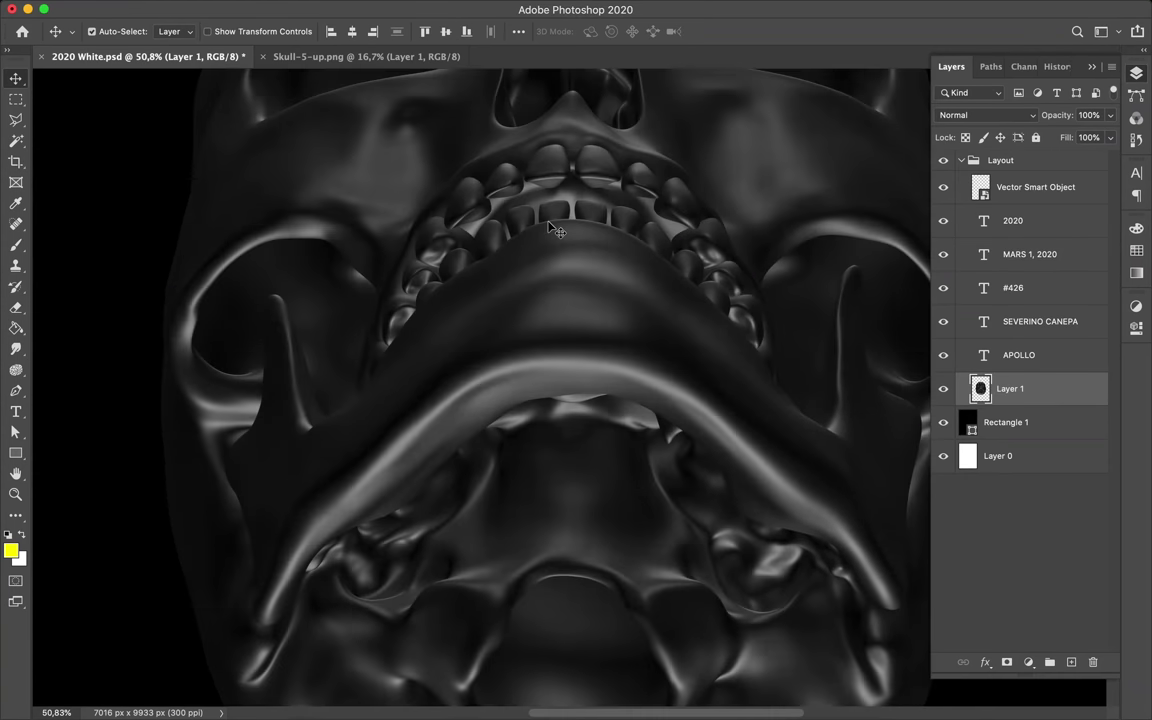
scroll(879, 342, up, 5)
- Start a Pen shape-layer outline at the right eye socket's upper rim, undoing misplaced anchors
key(p)
click(694, 271)
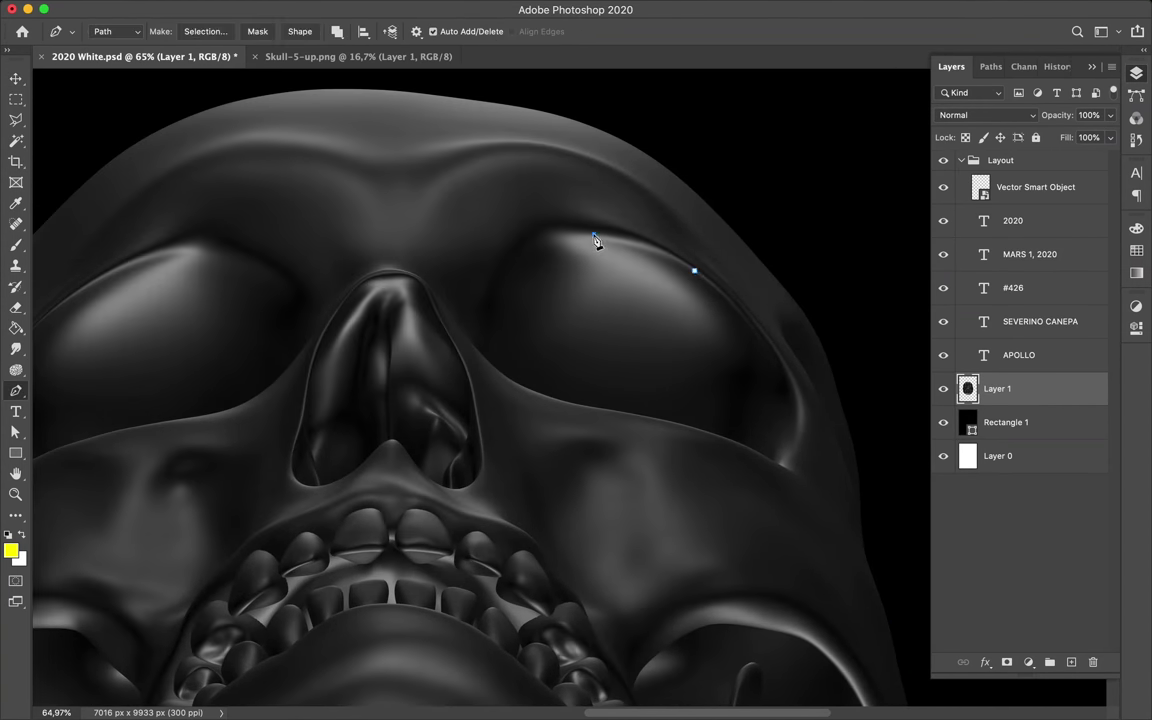
click(300, 31)
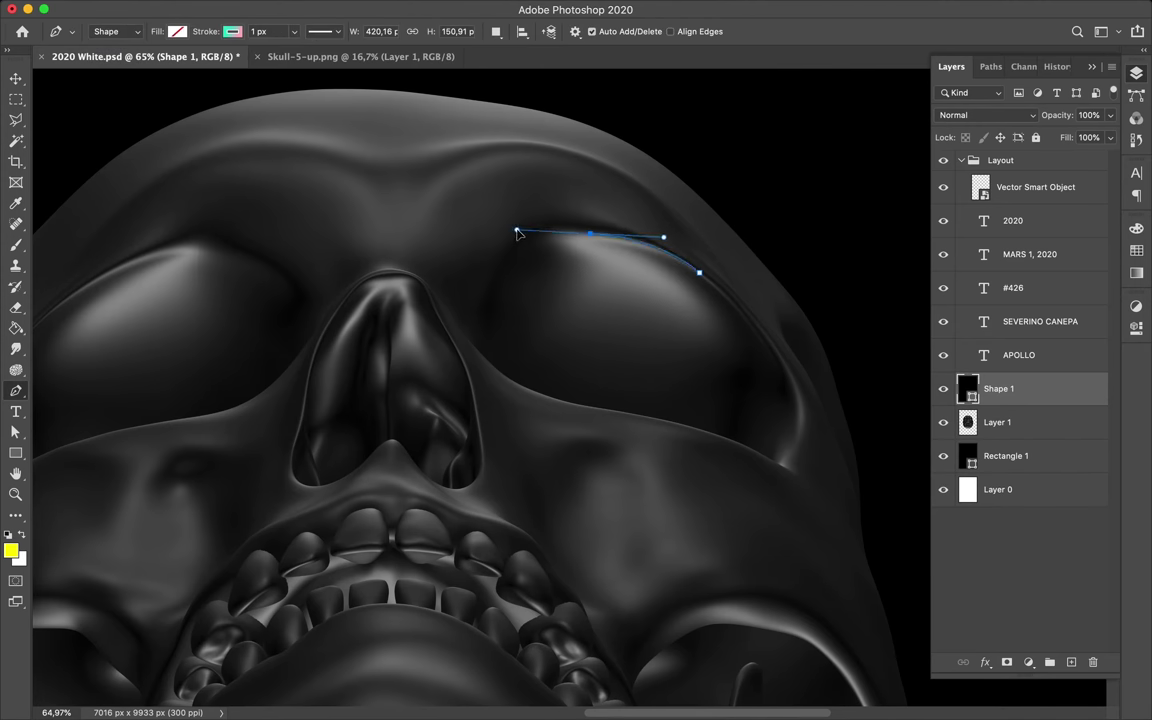
drag(480, 296, 468, 343)
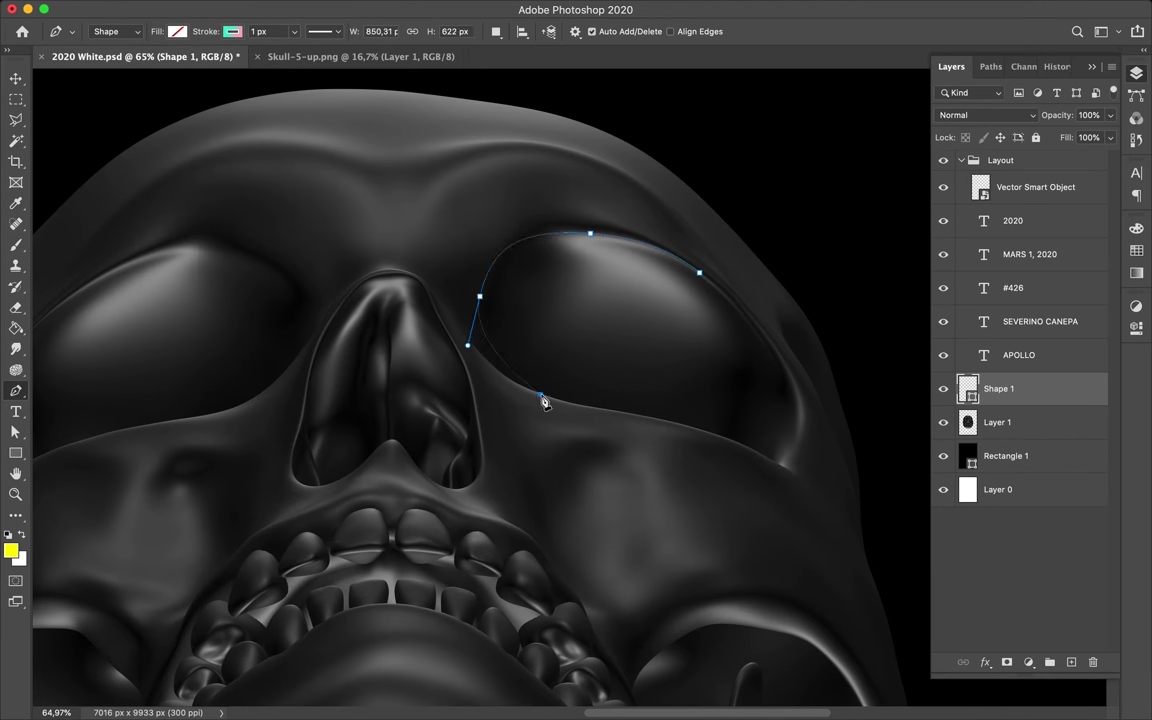
drag(752, 452, 828, 488)
key(super+z)
key(super+z)
scroll(548, 380, up, 3)
- Trace curved anchors along the socket's lower rim and outer side, closing at the first anchor
drag(464, 399, 492, 419)
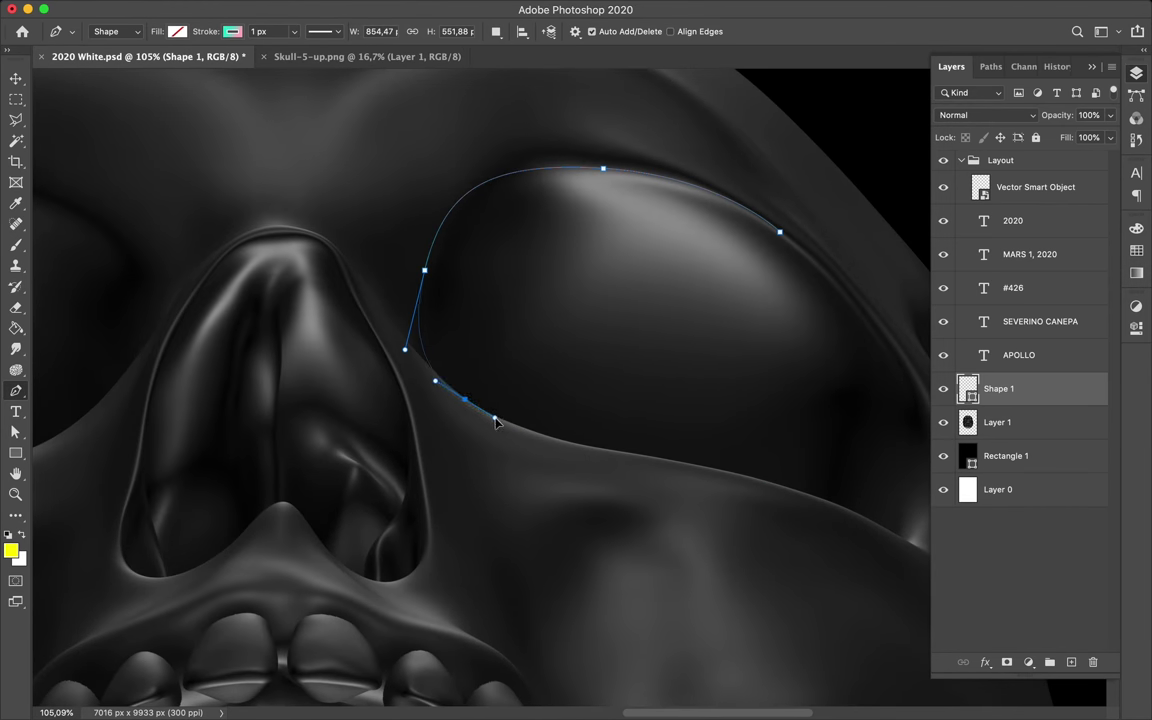
click(627, 455)
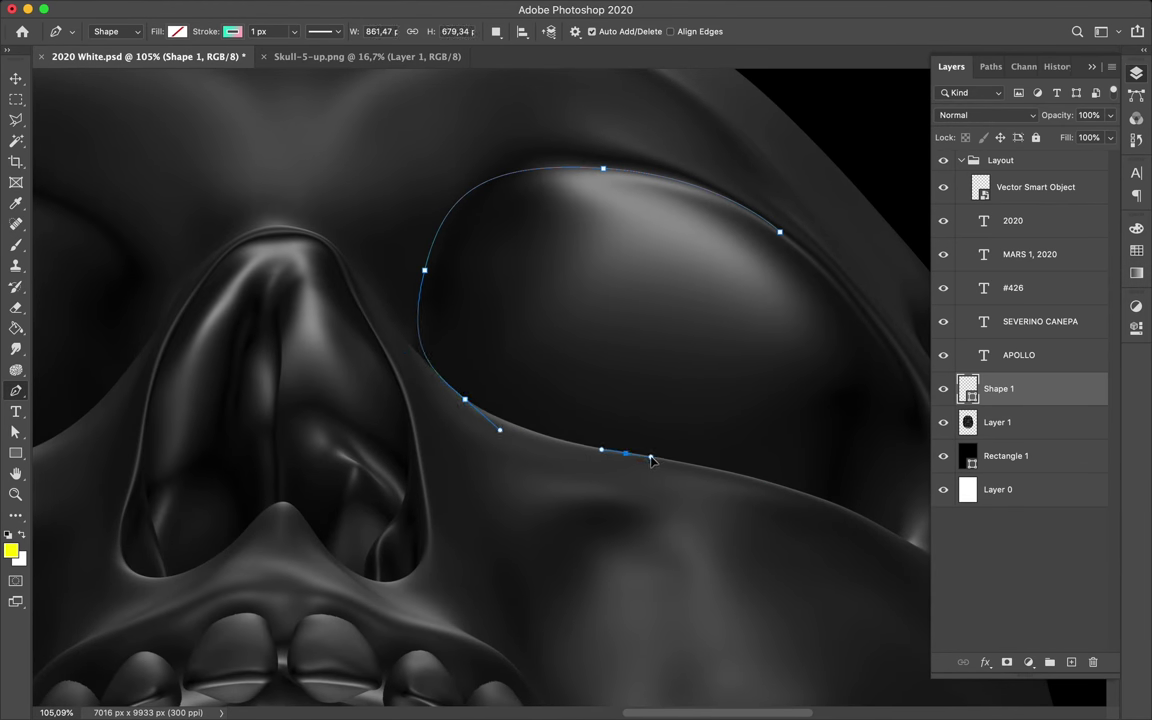
scroll(651, 459, right, 5)
scroll(651, 459, down, 2)
drag(640, 439, 682, 461)
drag(747, 488, 764, 513)
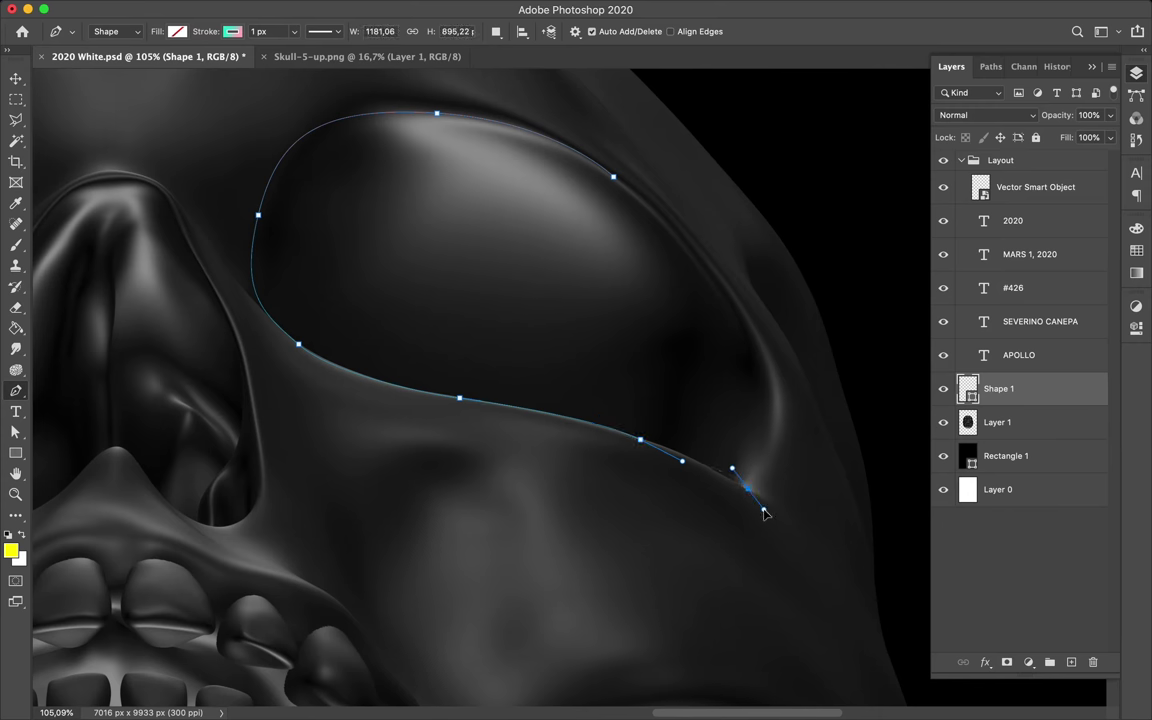
drag(771, 428, 771, 412)
click(782, 346)
click(613, 177)
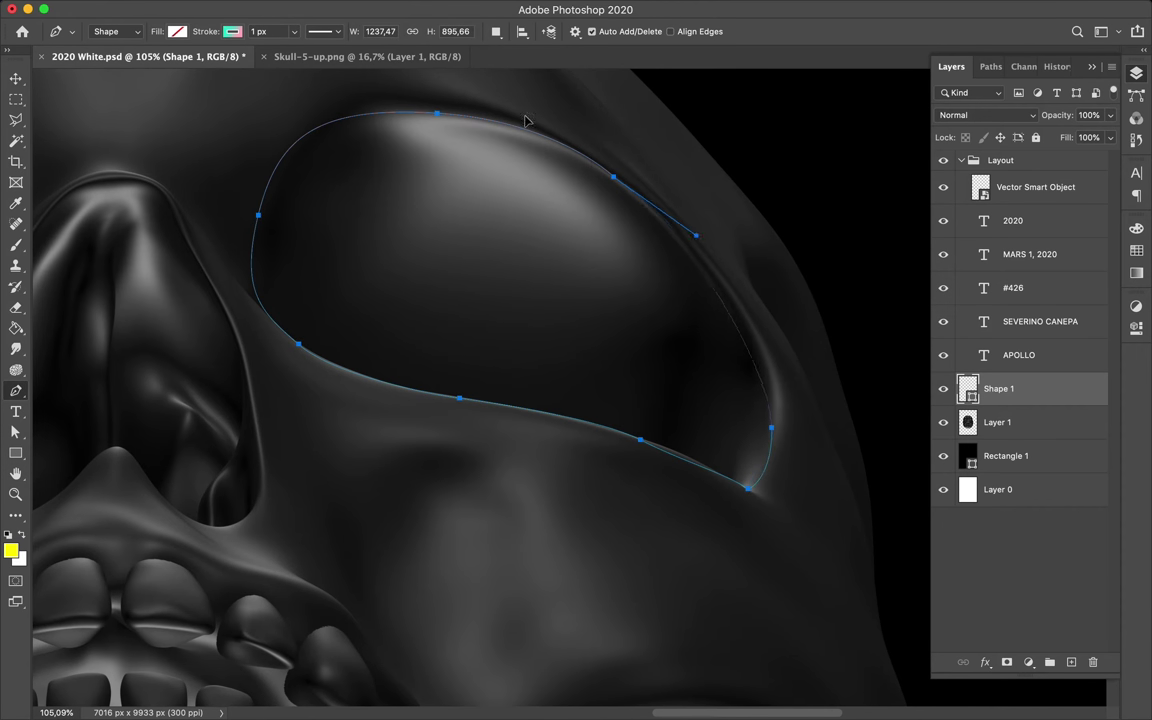
scroll(446, 85, up, 3)
- Convert the outline's upper-right anchor into a smooth curve with new handles
key(a)
click(612, 252)
right_click(16, 432)
right_click(16, 390)
click(100, 470)
drag(613, 250, 533, 205)
key(a)
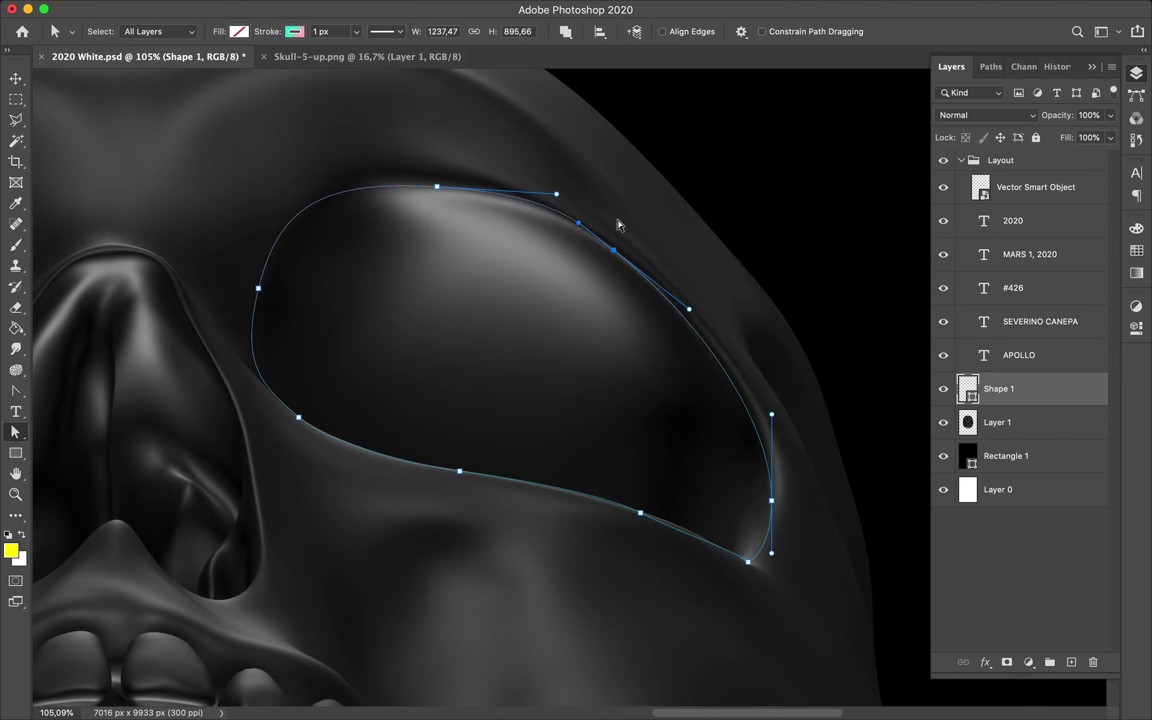
- Reshape the lower-edge anchors and curves so they follow the socket rim
scroll(324, 348, up, 5)
scroll(324, 348, left, 3)
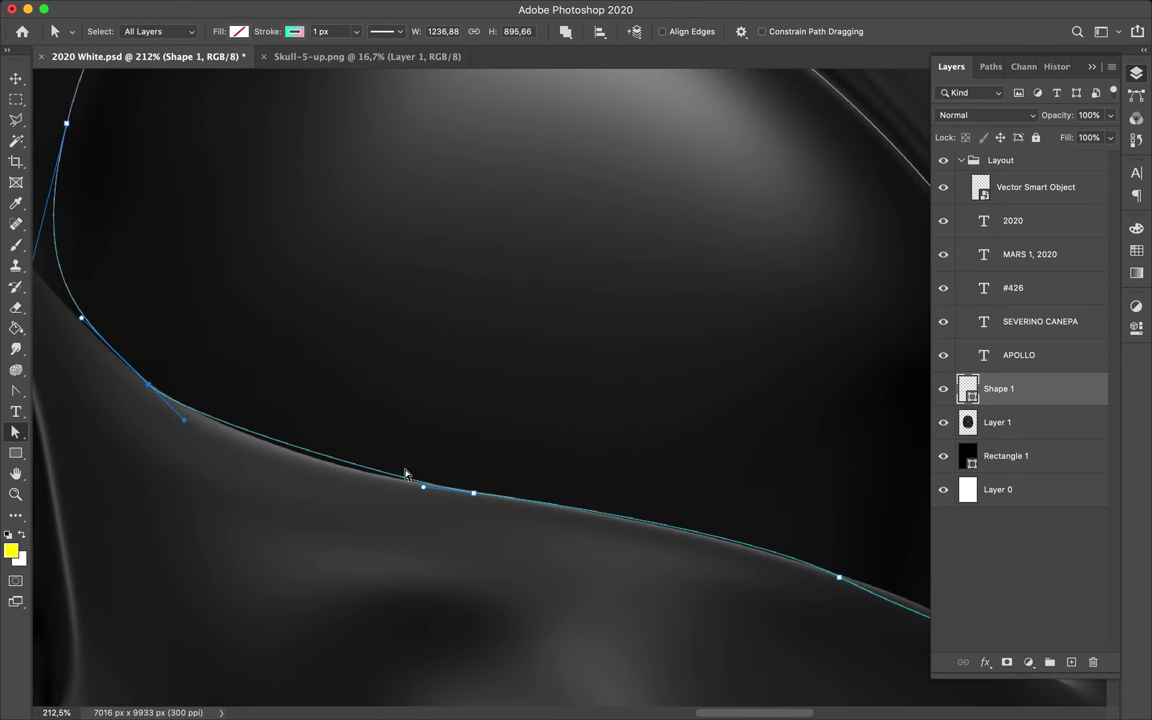
scroll(348, 482, right, 5)
click(512, 542)
drag(596, 590, 599, 584)
drag(149, 450, 328, 478)
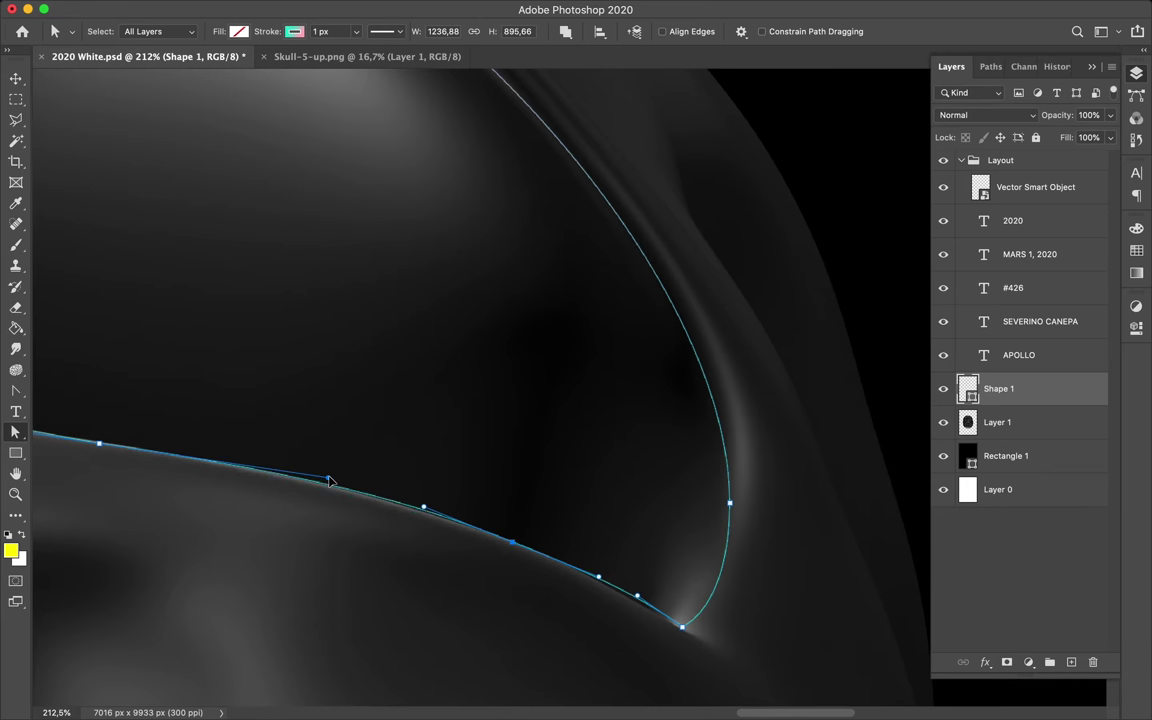
drag(426, 512, 450, 520)
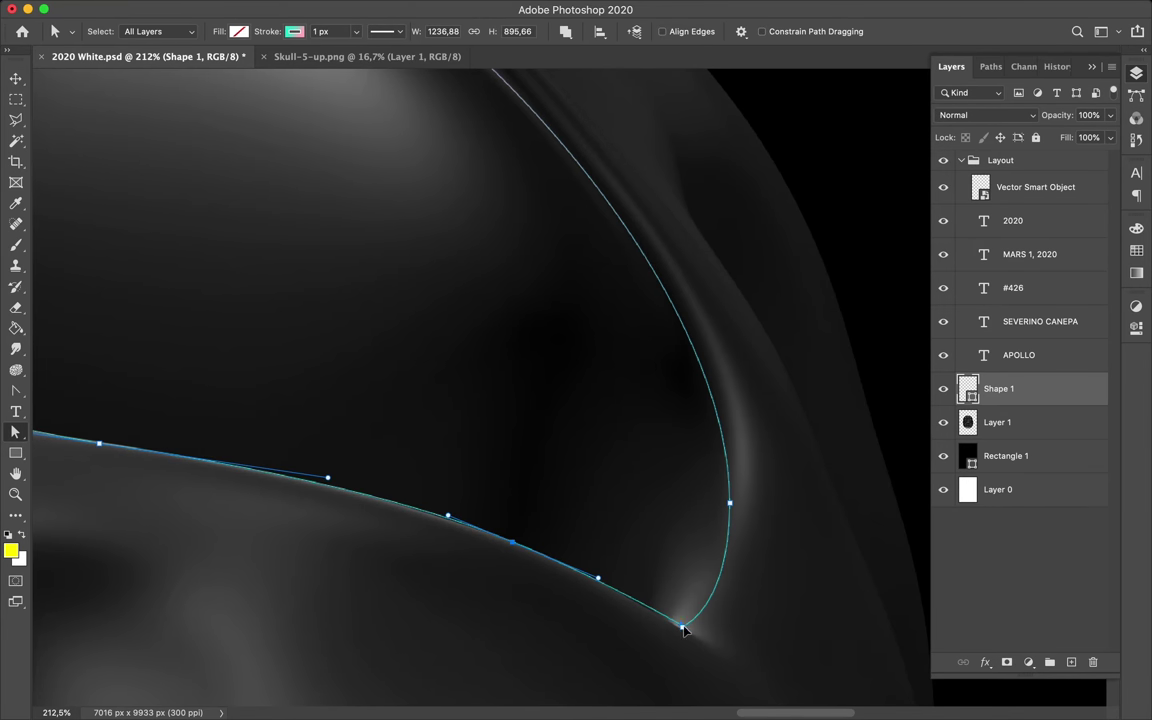
- Select the upper-right curve anchor and bring up Shape 1's fill colour choices
scroll(676, 626, up, 3)
scroll(684, 632, up, 2)
scroll(657, 510, down, 3)
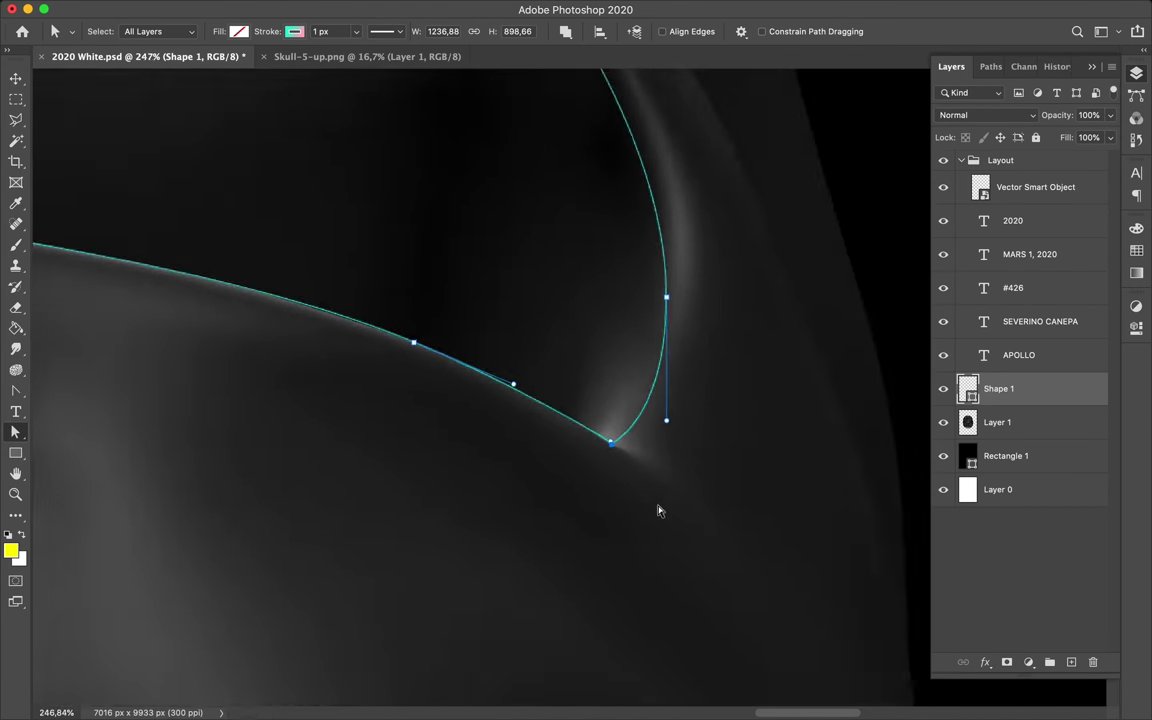
scroll(658, 507, down, 4)
click(493, 283)
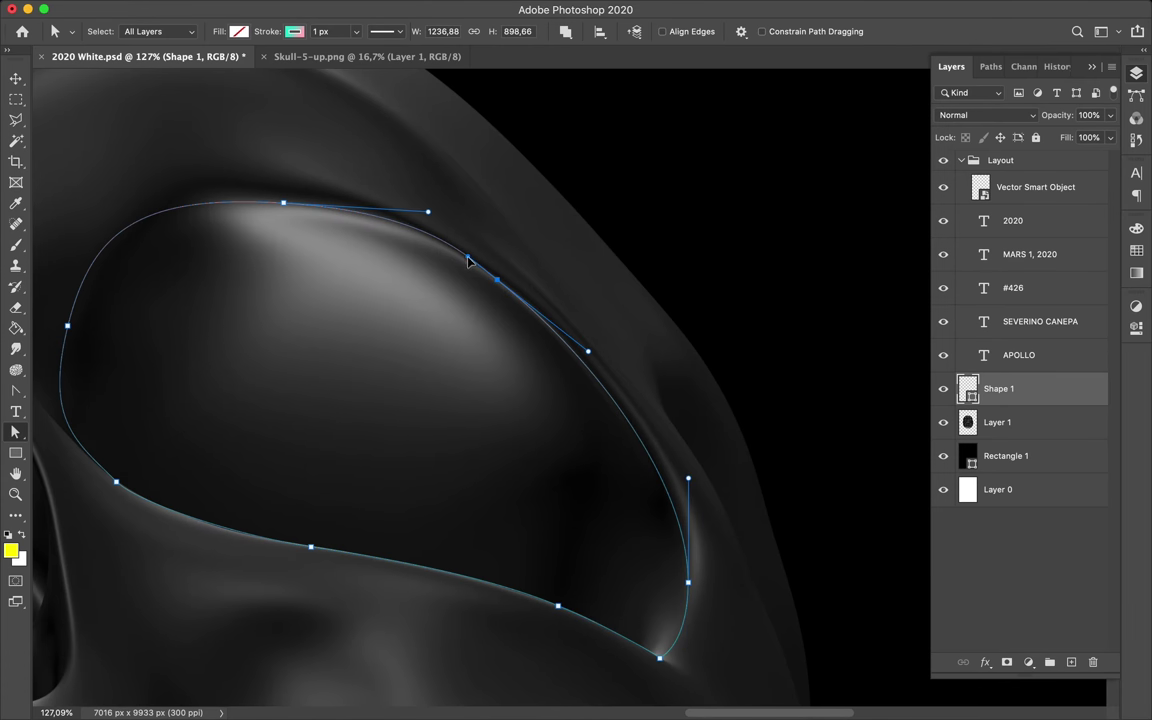
scroll(395, 200, down, 2)
scroll(378, 178, down, 3)
click(294, 31)
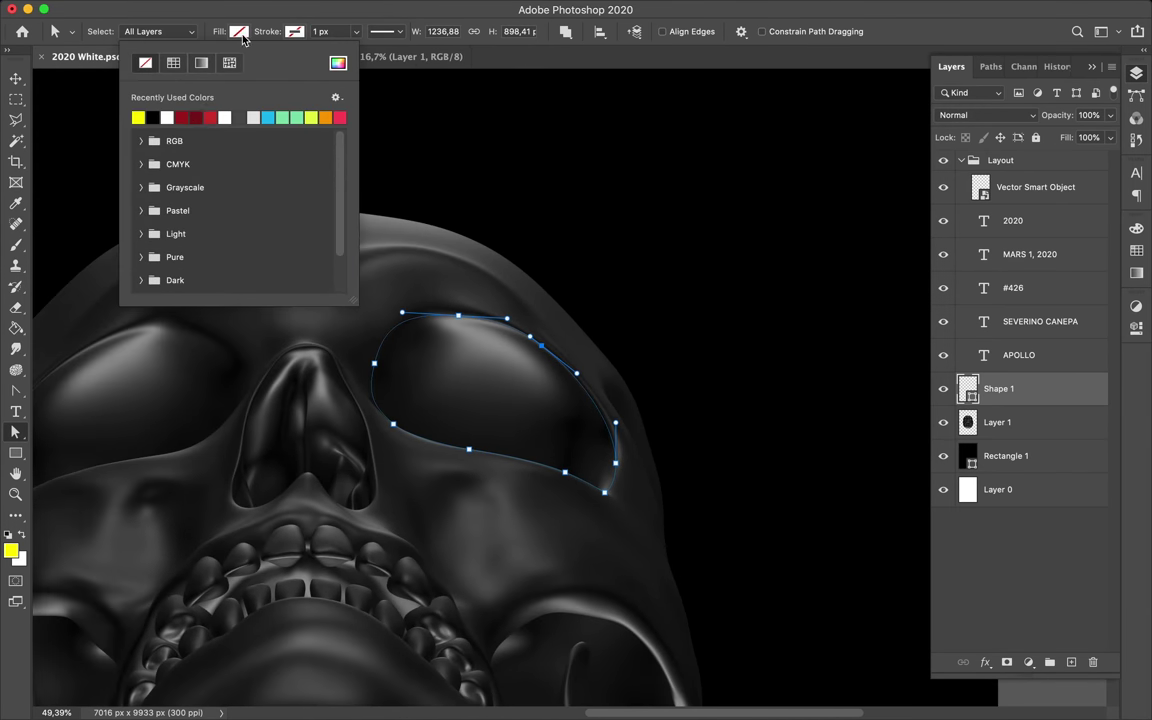
- Fill Shape 1 with a purple-to-teal iridescent gradient instead of pastel pink
click(197, 210)
click(160, 226)
click(201, 62)
scroll(226, 244, down, 2)
click(185, 277)
scroll(240, 250, down, 2)
click(314, 262)
click(212, 288)
click(314, 262)
key(Escape)
- Set Shape 1's blend mode to Color Dodge
key(v)
scroll(532, 391, down, 1)
scroll(532, 391, down, 4)
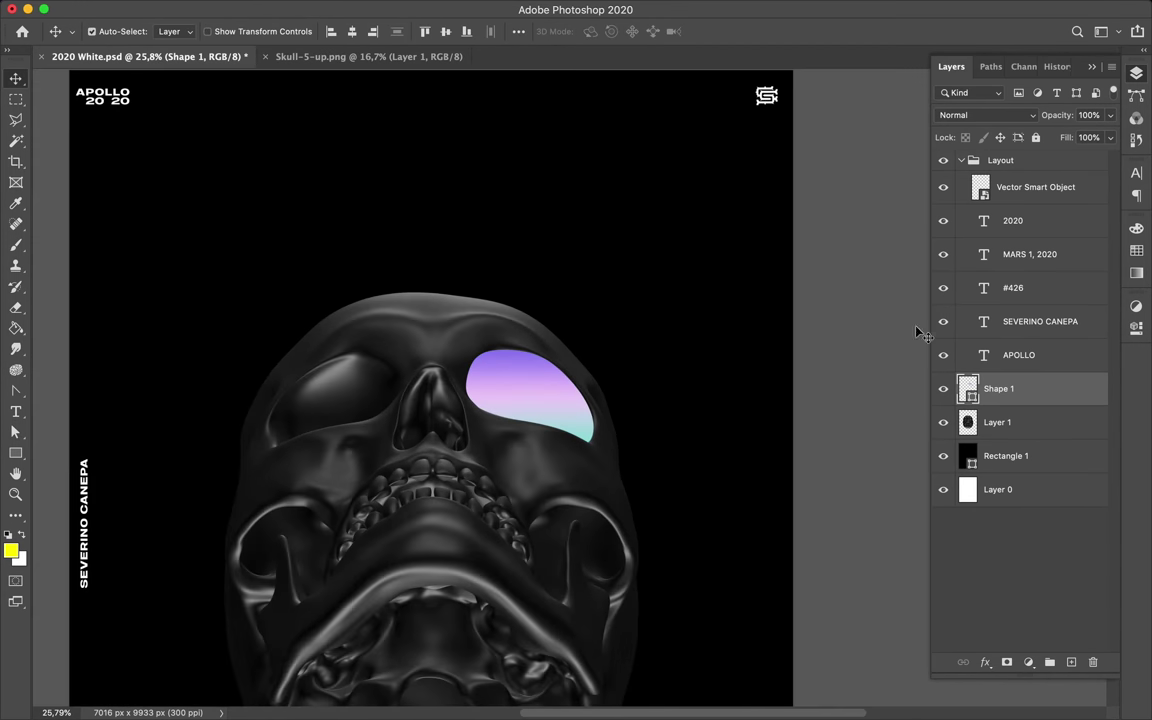
click(995, 115)
click(1010, 239)
scroll(776, 295, up, 2)
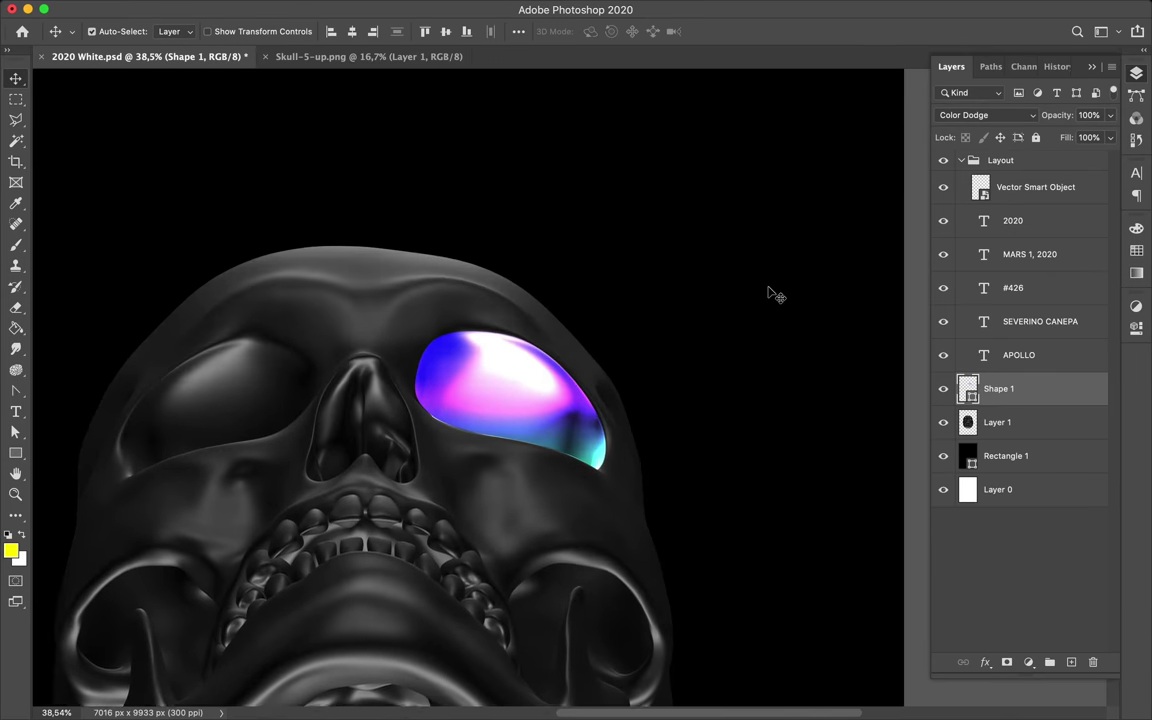
scroll(776, 295, up, 1)
scroll(663, 319, up, 2)
- Select an anchor on the eye shape's lower edge for editing
key(a)
scroll(600, 300, up, 1)
scroll(287, 224, up, 2)
click(221, 244)
scroll(219, 241, up, 1)
scroll(219, 241, up, 2)
- Adjust the lower-edge anchor's handles and nudge the lower anchors onto the rim
drag(167, 211, 146, 217)
mouse_move(339, 385)
mouse_down()
mouse_move(387, 400)
mouse_move(441, 455)
mouse_up()
click(311, 360)
click(290, 339)
drag(290, 339, 307, 350)
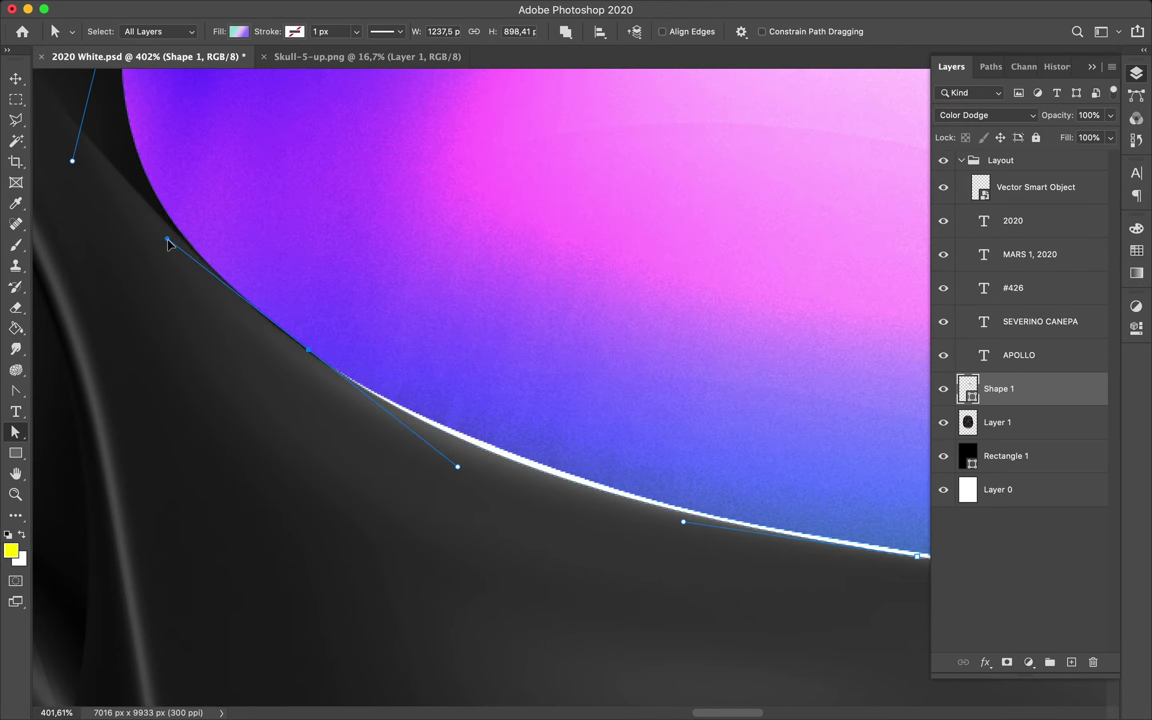
drag(683, 521, 762, 527)
- Add an anchor on the lower curve and refit the upper anchor and its handles
key(p)
key(a)
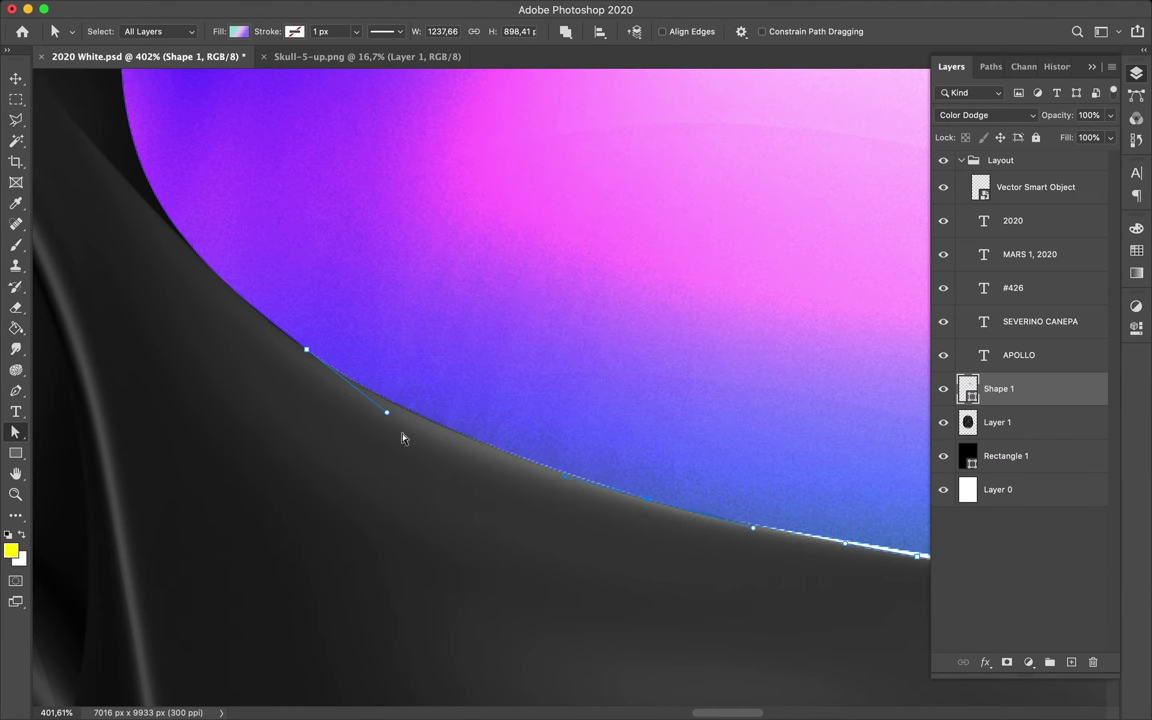
click(527, 462)
click(385, 416)
drag(385, 416, 362, 398)
mouse_move(165, 238)
mouse_down()
mouse_move(133, 205)
mouse_move(156, 221)
mouse_up()
mouse_move(327, 368)
mouse_down()
mouse_move(391, 422)
mouse_move(361, 409)
mouse_up()
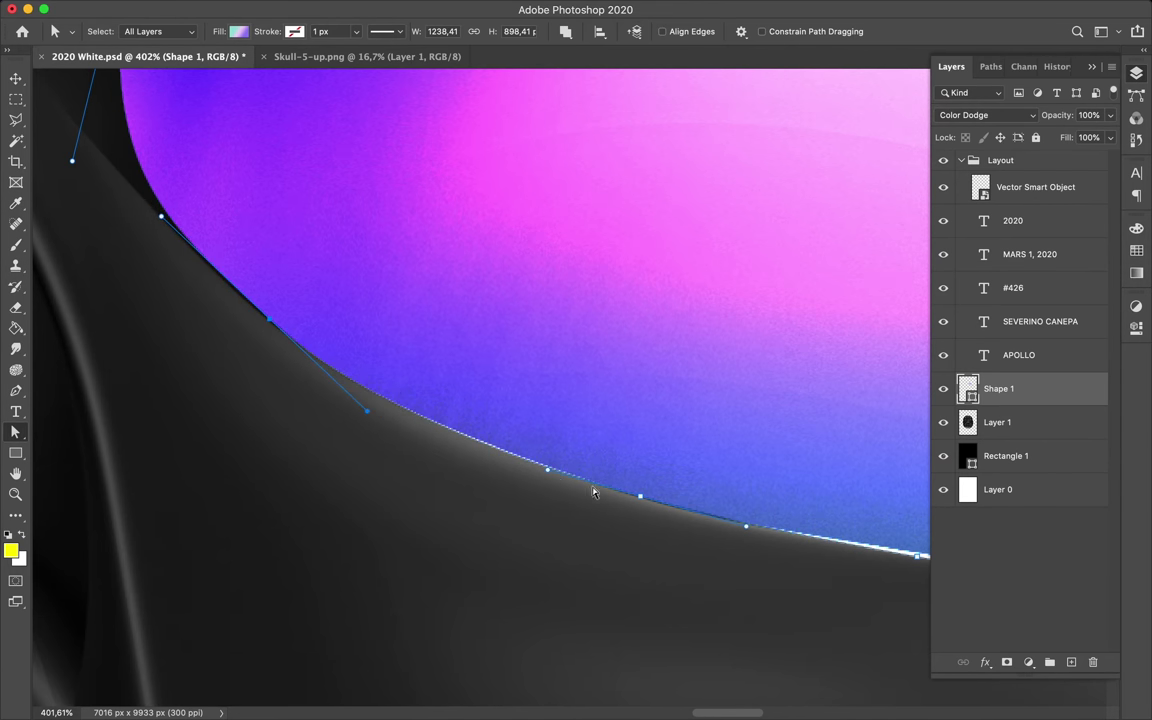
- Lower the middle anchor onto the rim and reshape the segment near the outer corner
scroll(590, 446, down, 2)
scroll(590, 446, right, 3)
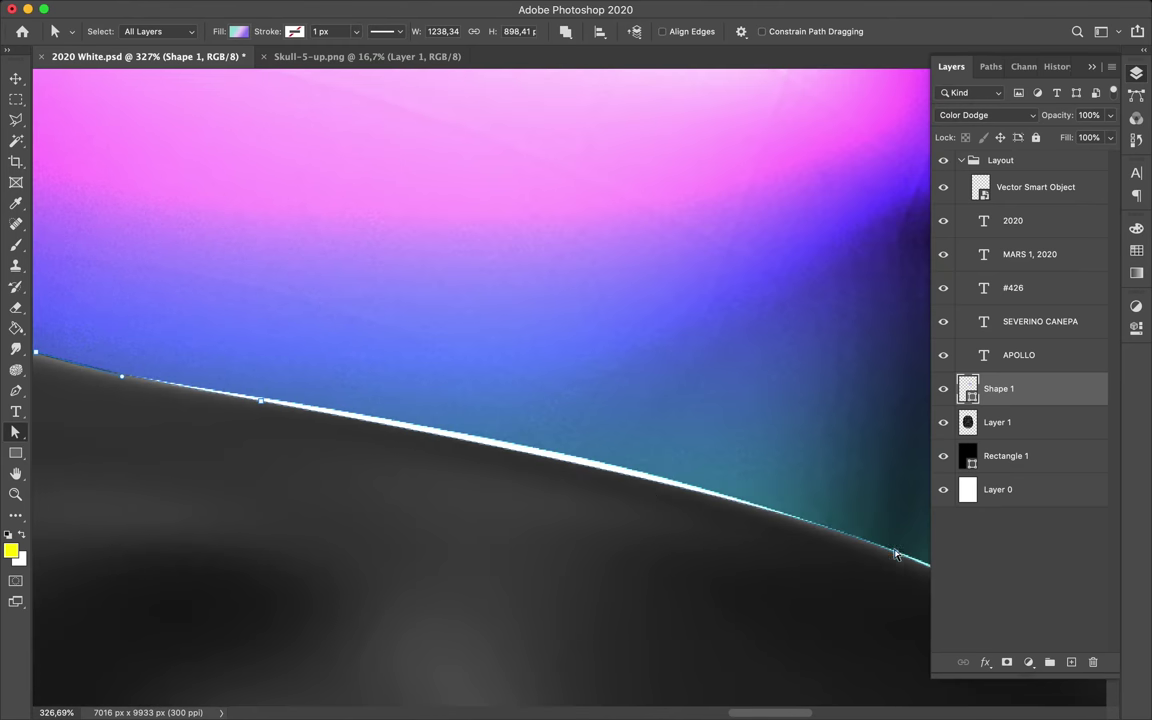
click(780, 500)
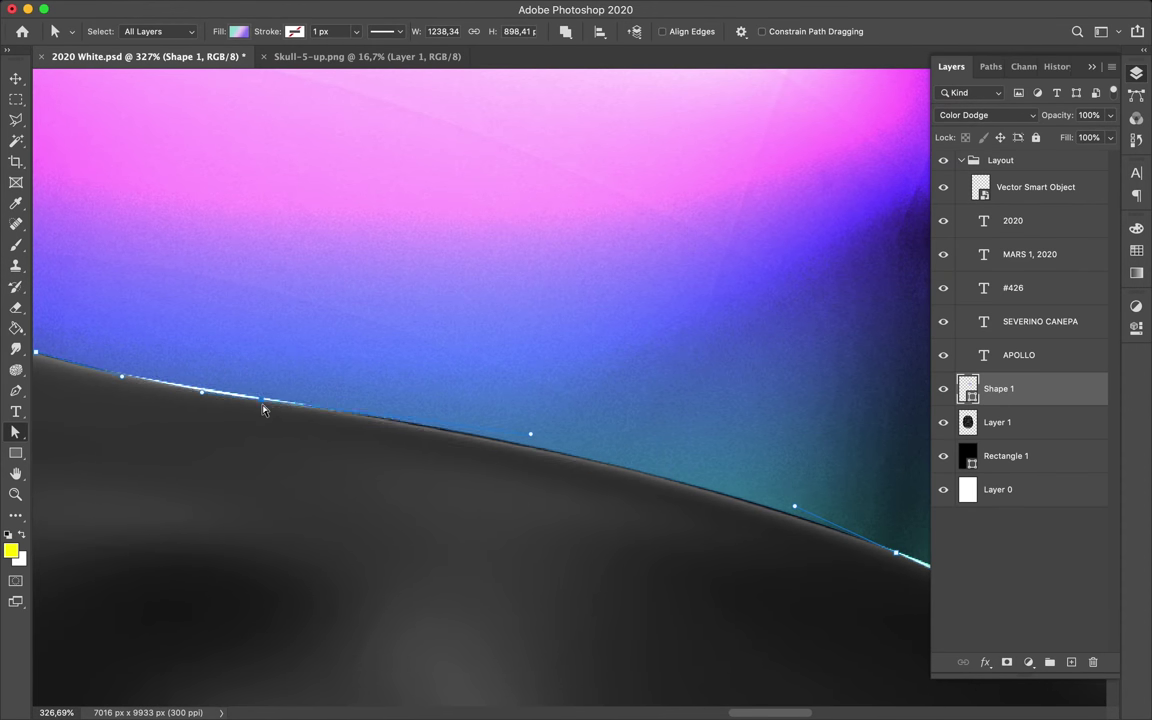
drag(530, 431, 562, 448)
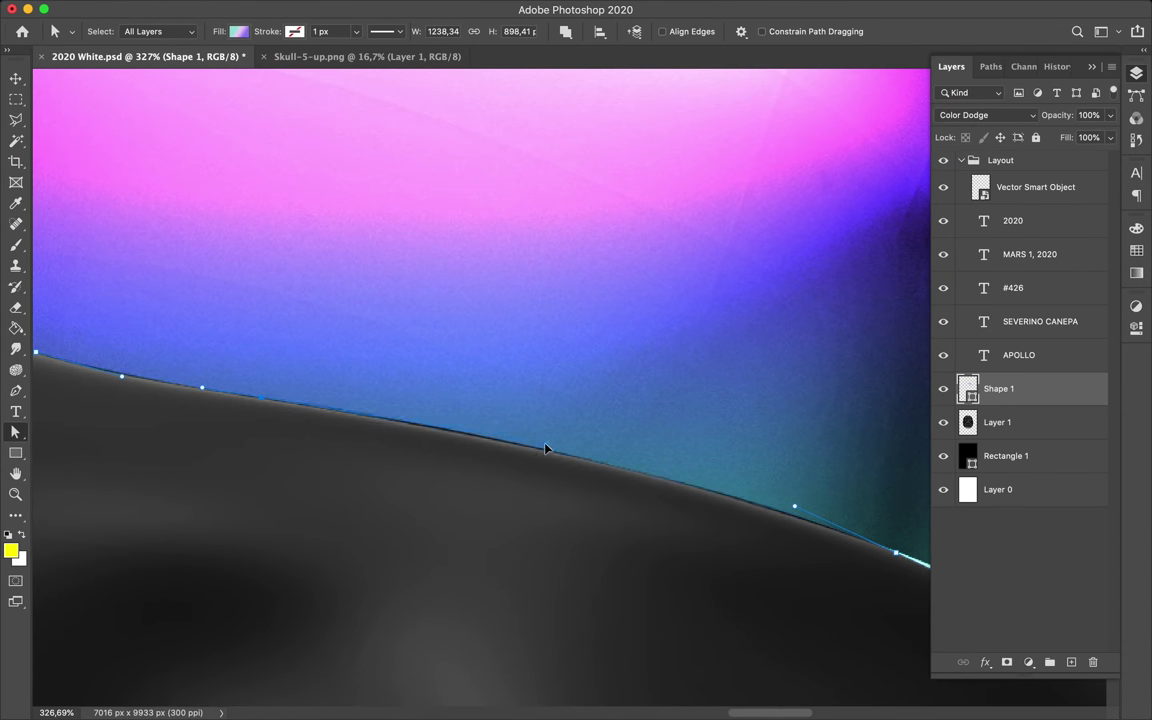
scroll(562, 448, down, 2)
scroll(666, 509, down, 1)
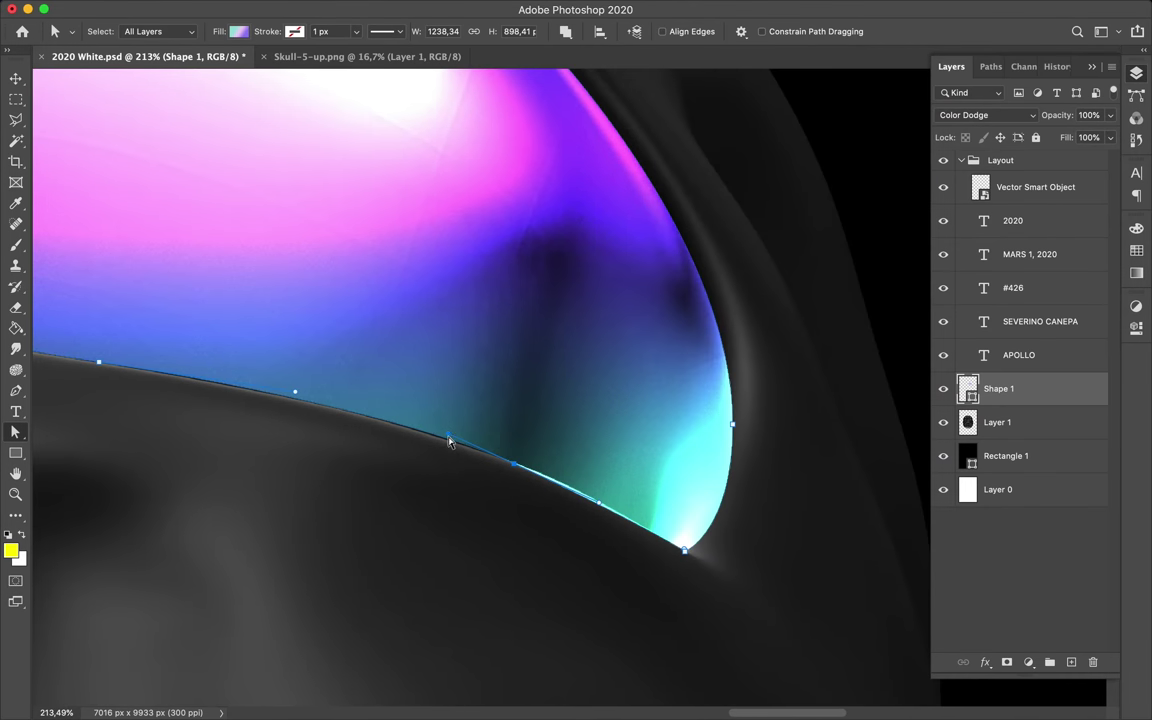
scroll(449, 442, up, 2)
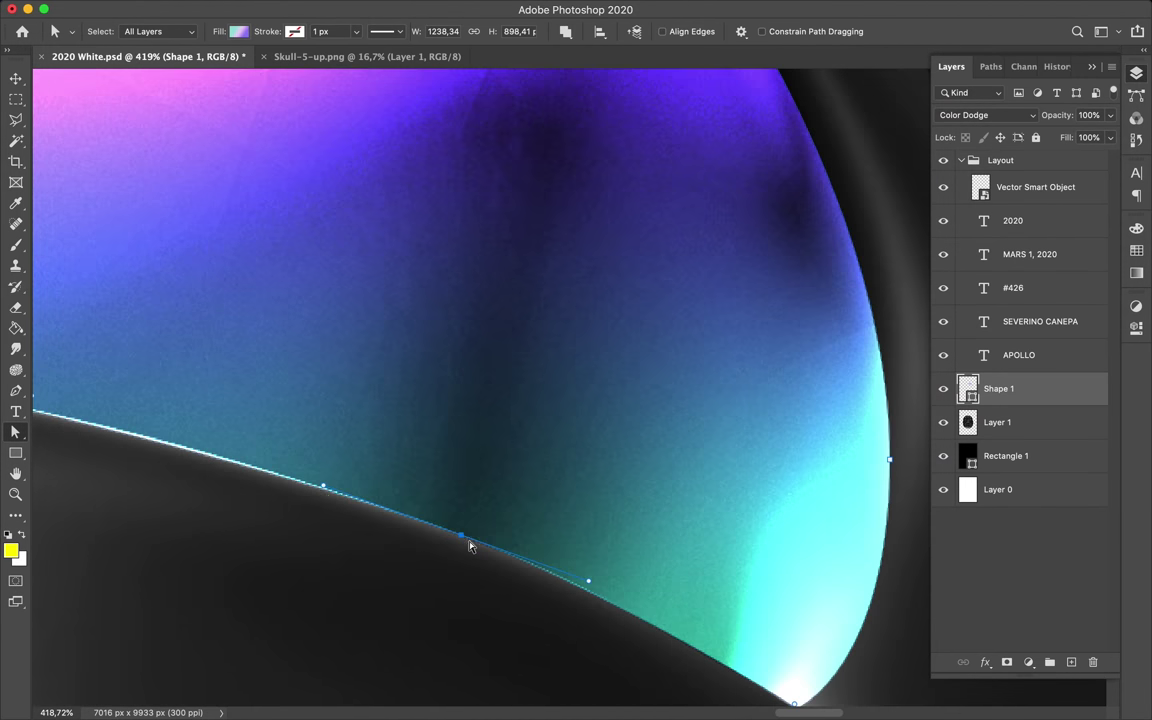
drag(470, 545, 510, 520)
scroll(591, 515, down, 2)
scroll(591, 515, down, 3)
scroll(594, 500, down, 1)
scroll(596, 490, left, 3)
scroll(463, 430, down, 1)
scroll(463, 430, down, 2)
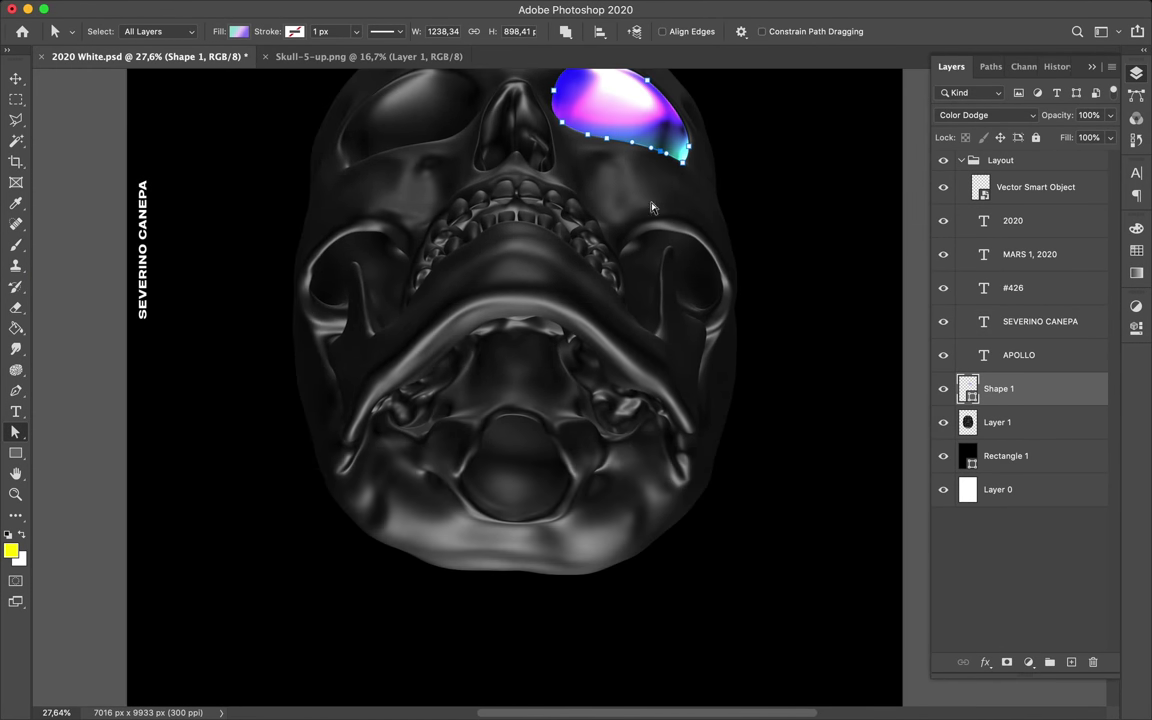
scroll(651, 207, up, 3)
- Add a new Layer 2 above the skull's Layer 1 and pick a hard round brush
click(634, 217)
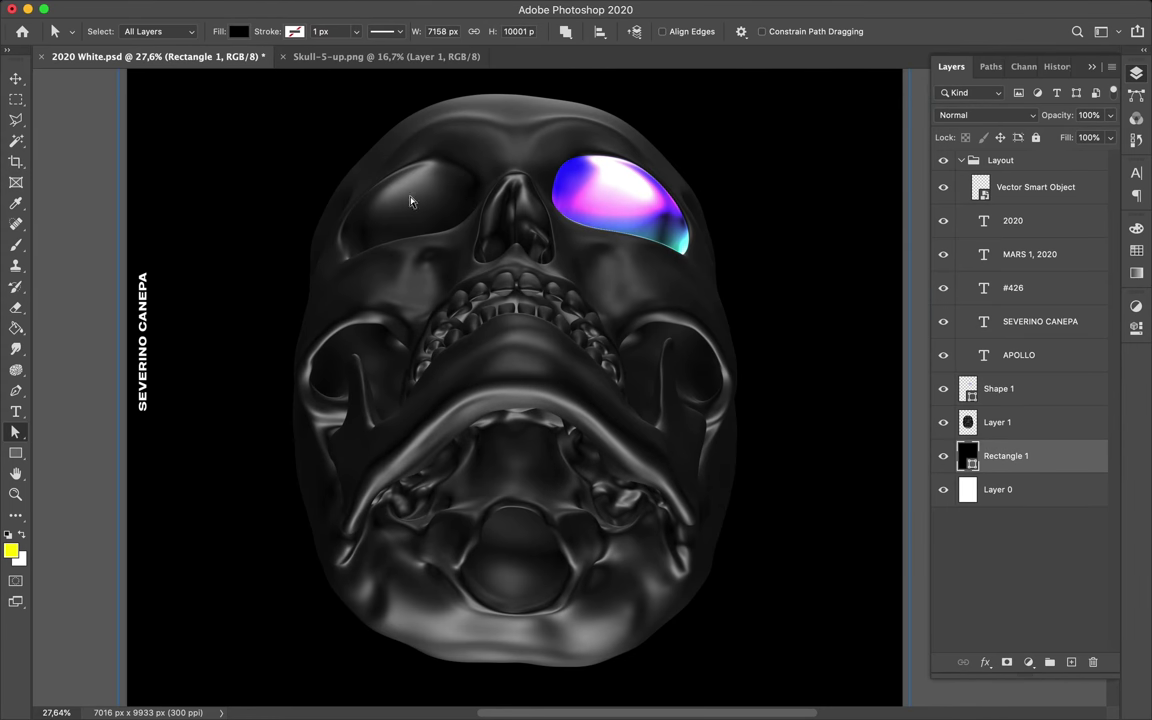
scroll(410, 200, up, 1)
scroll(410, 200, up, 2)
scroll(410, 200, up, 1)
key(ctrl+shift+alt+n)
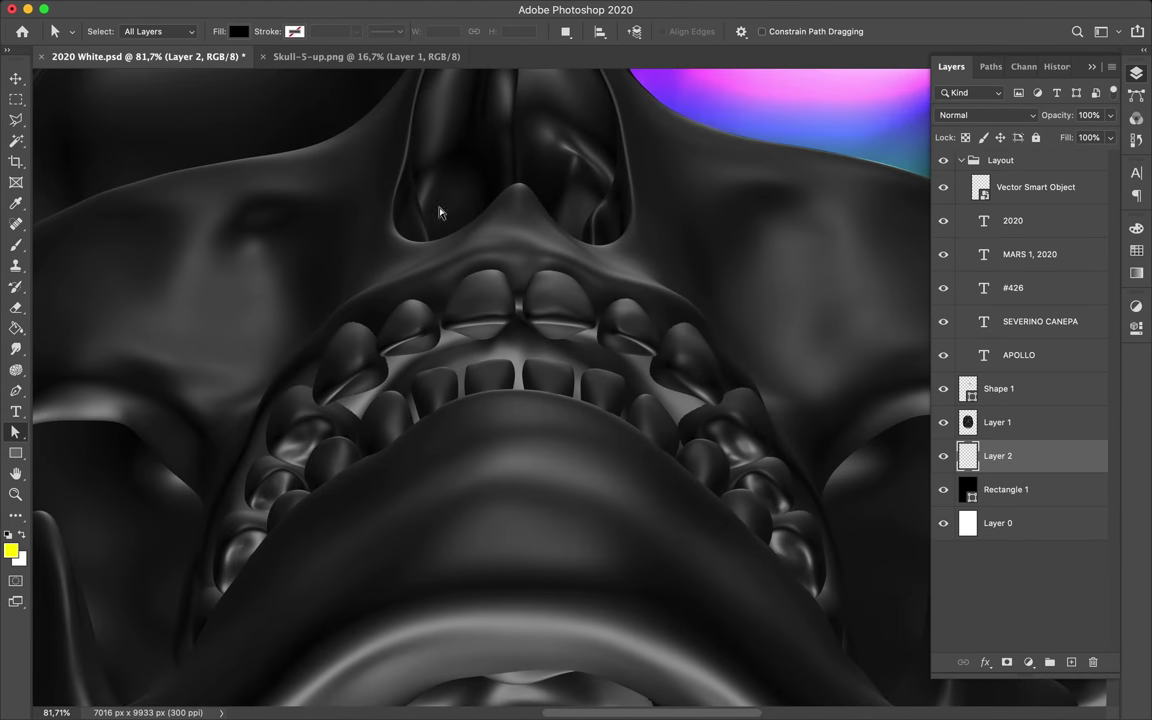
key(b)
click(108, 31)
click(108, 254)
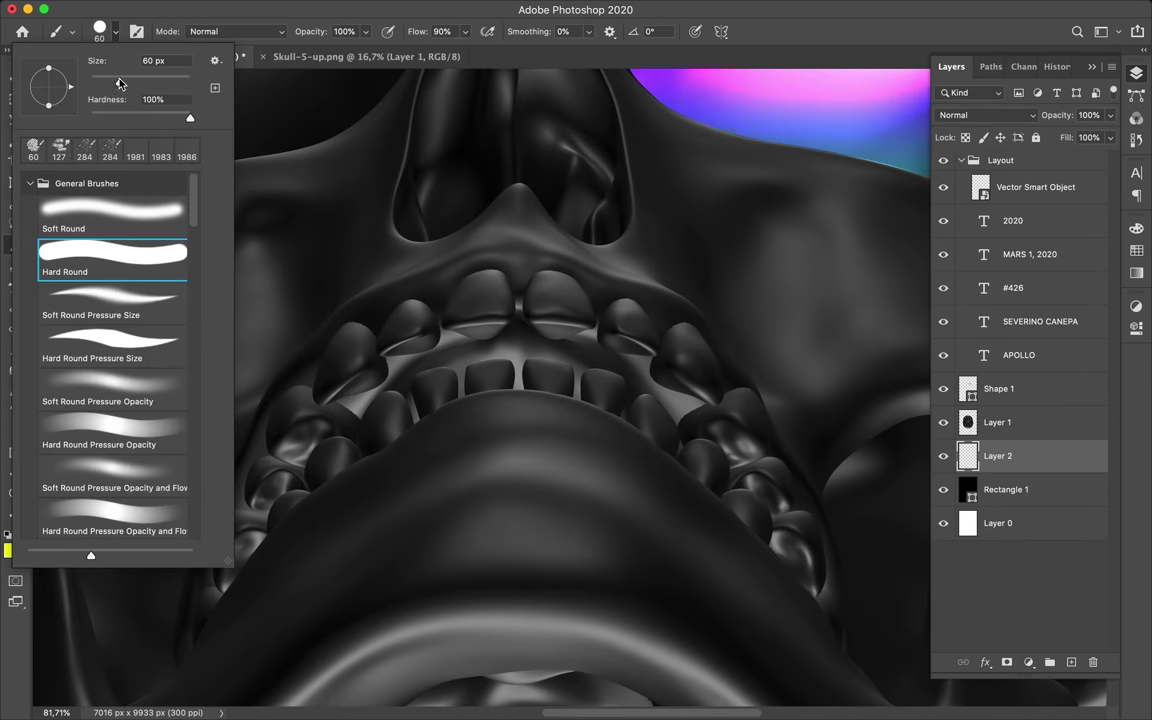
scroll(413, 241, up, 3)
key(Escape)
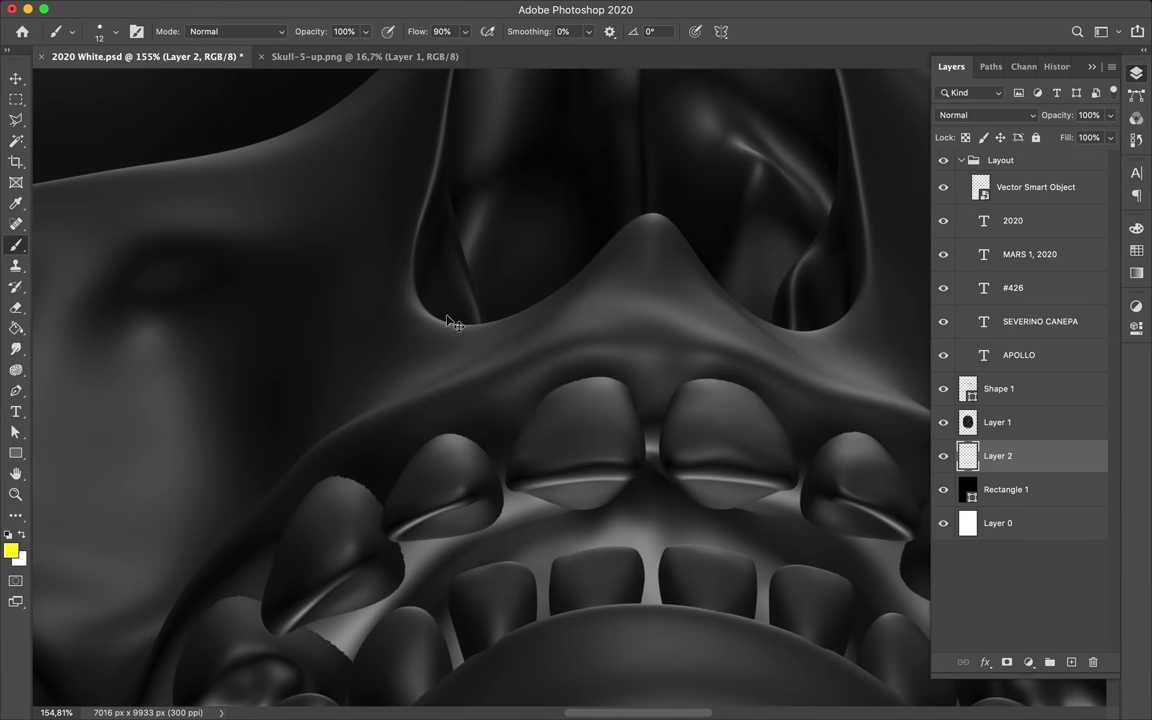
drag(1012, 453, 1005, 405)
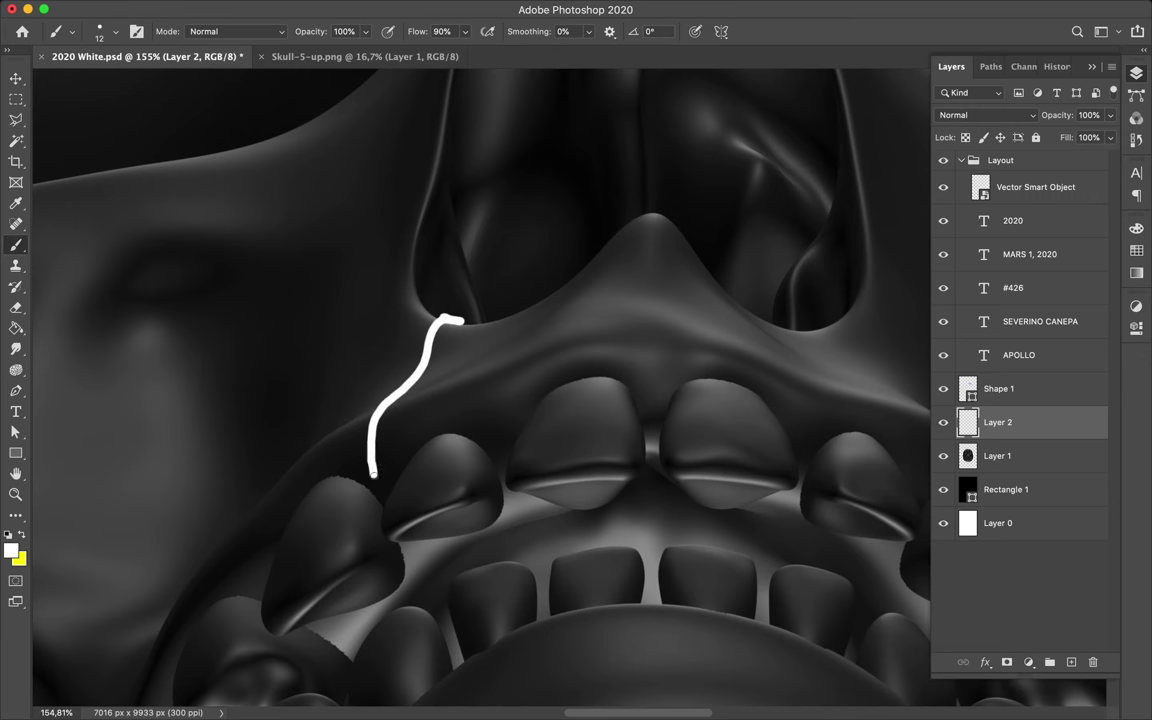
- Undo the first stroke and repaint the white drip with a 1 px brush
key(super+z)
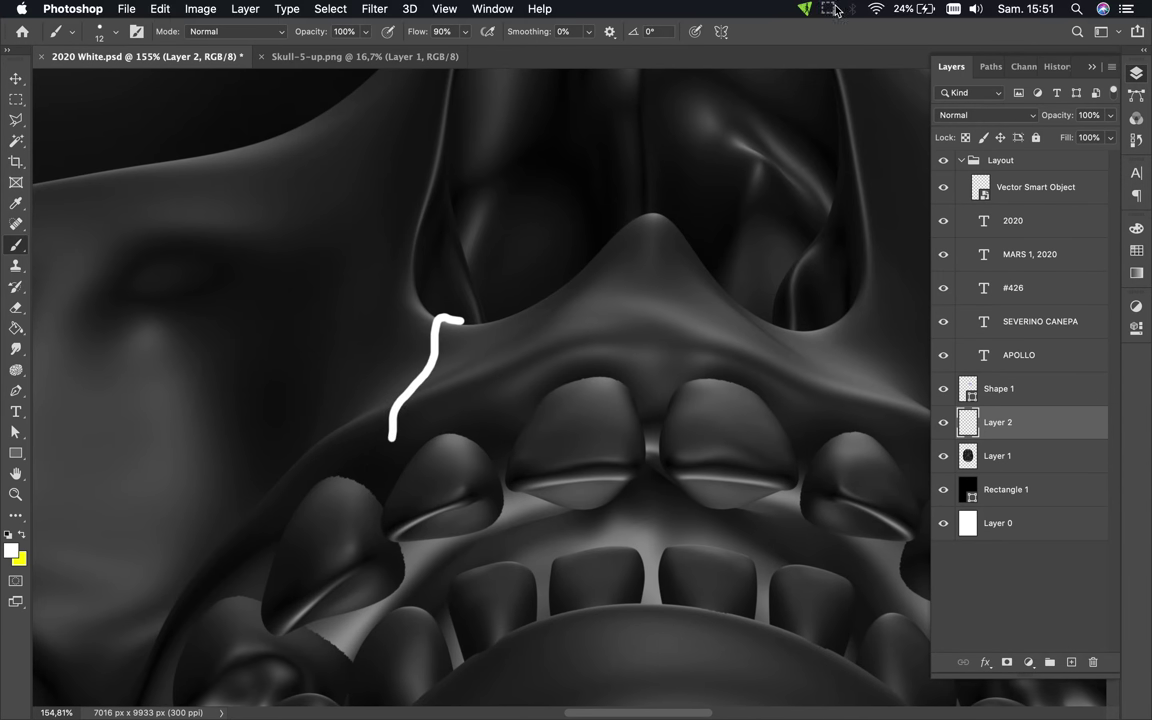
key(F7)
key(F7)
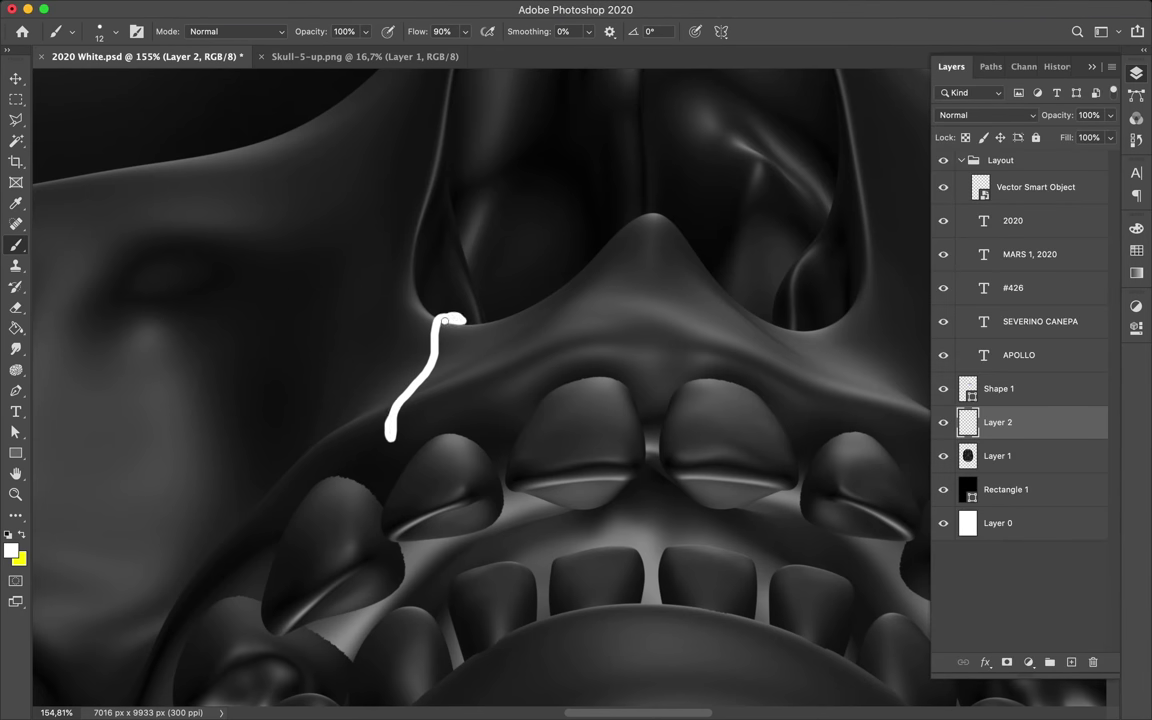
alt+scroll(455, 340, up, 5)
right_click(400, 331)
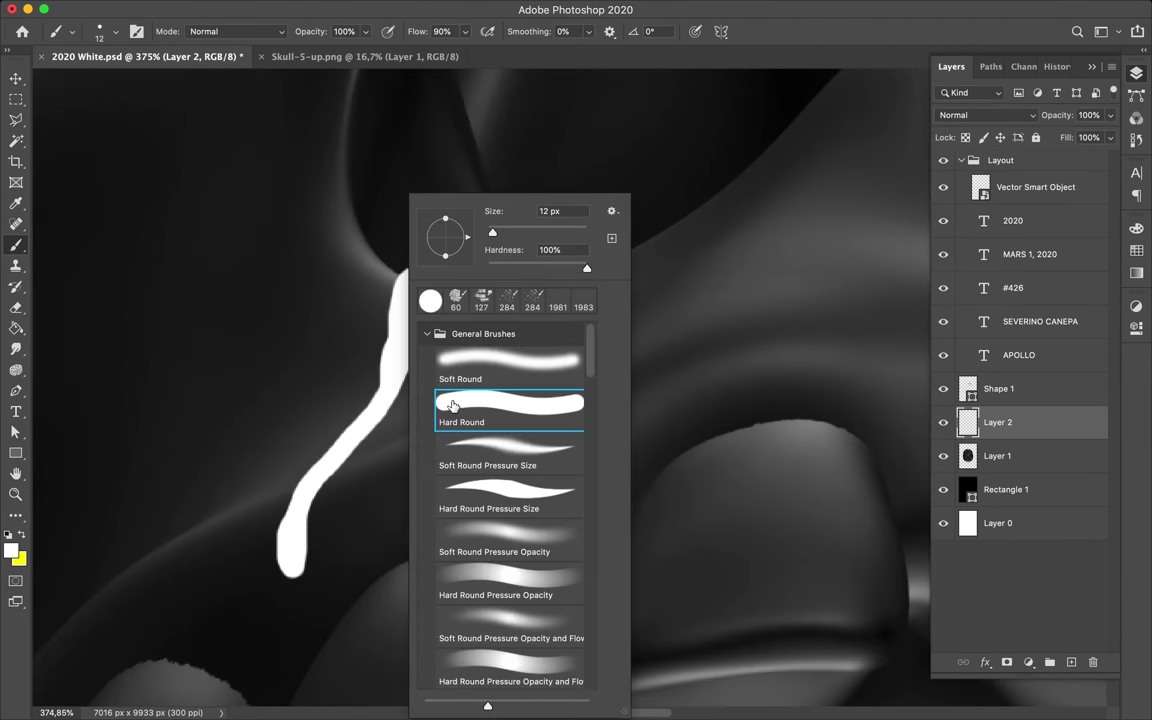
key(Return)
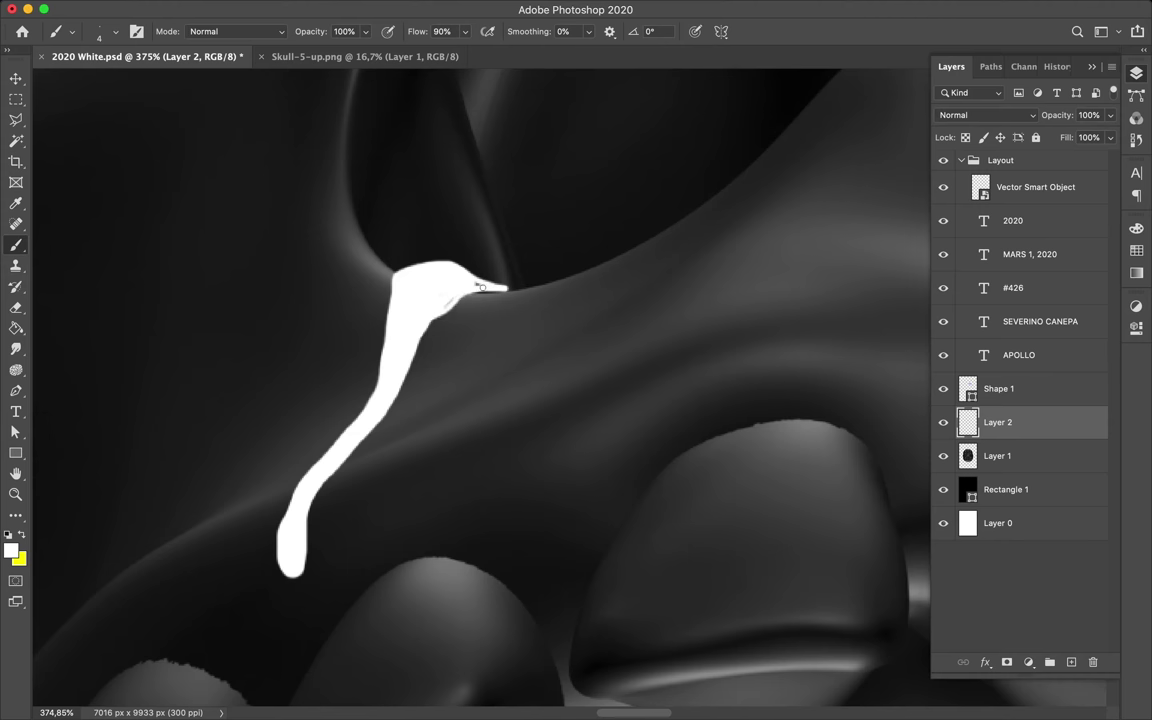
scroll(468, 281, up, 3)
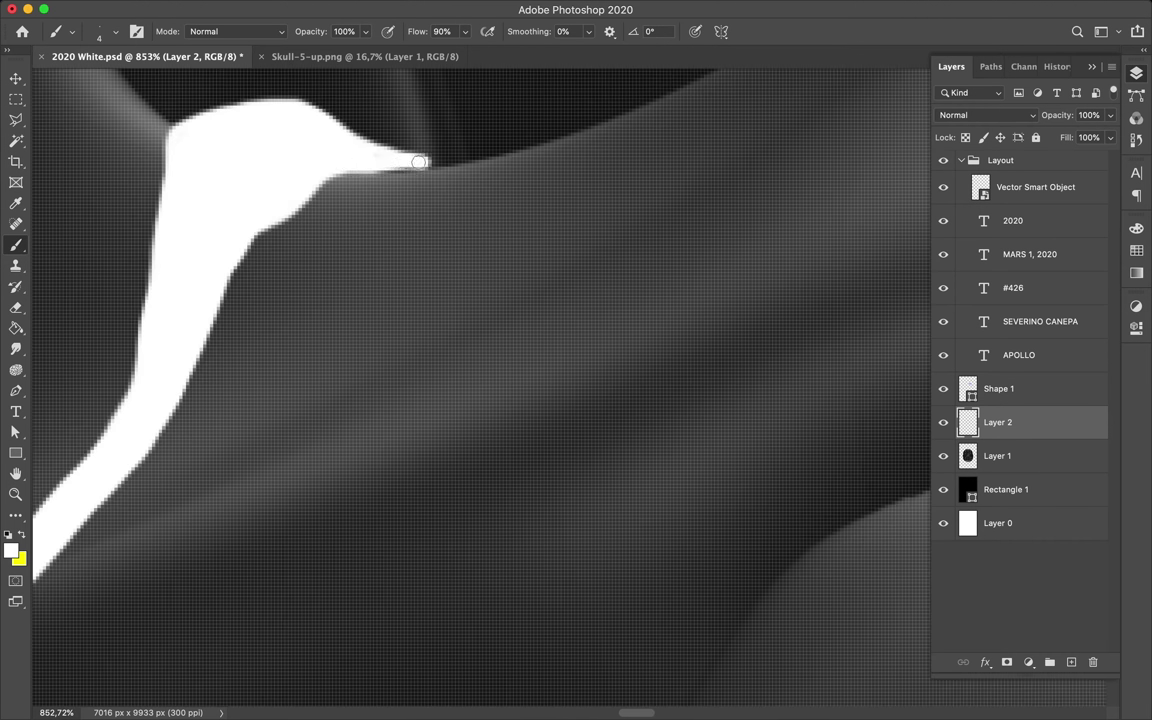
right_click(366, 162)
key(Return)
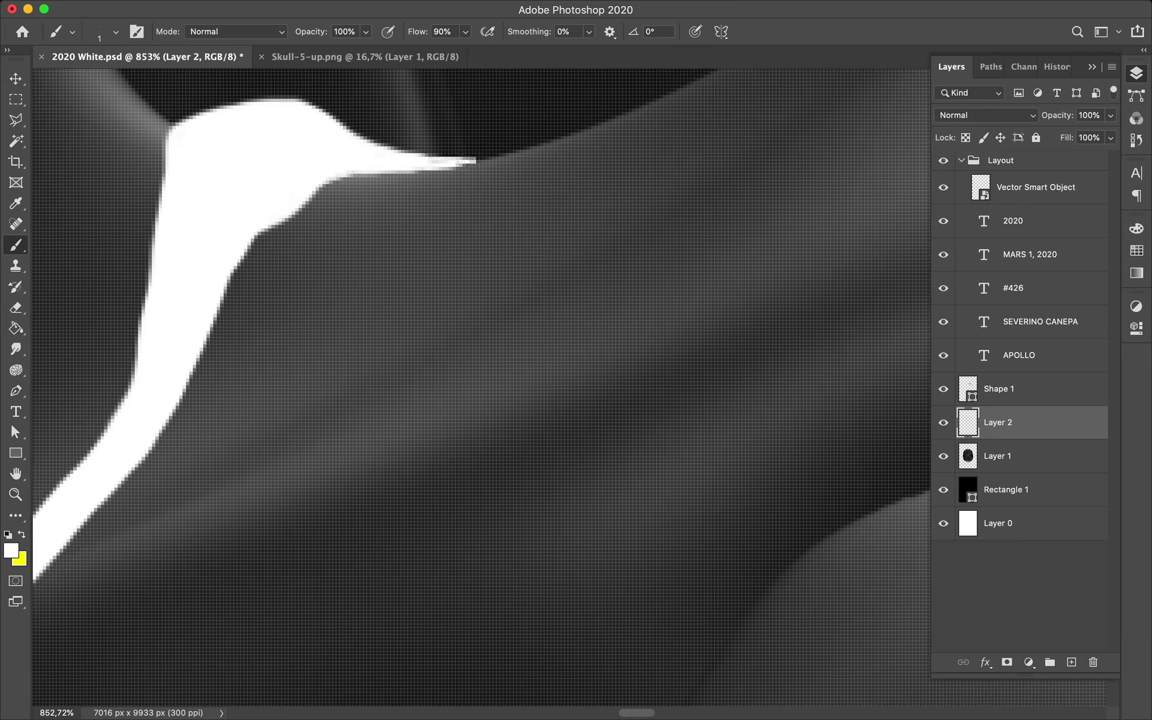
- Taper the drip's tip by filling a polygonal-lasso selection with white
key(l)
click(431, 158)
key(alt+BackSpace)
key(ctrl+d)
key(v)
key(e)
key(b)
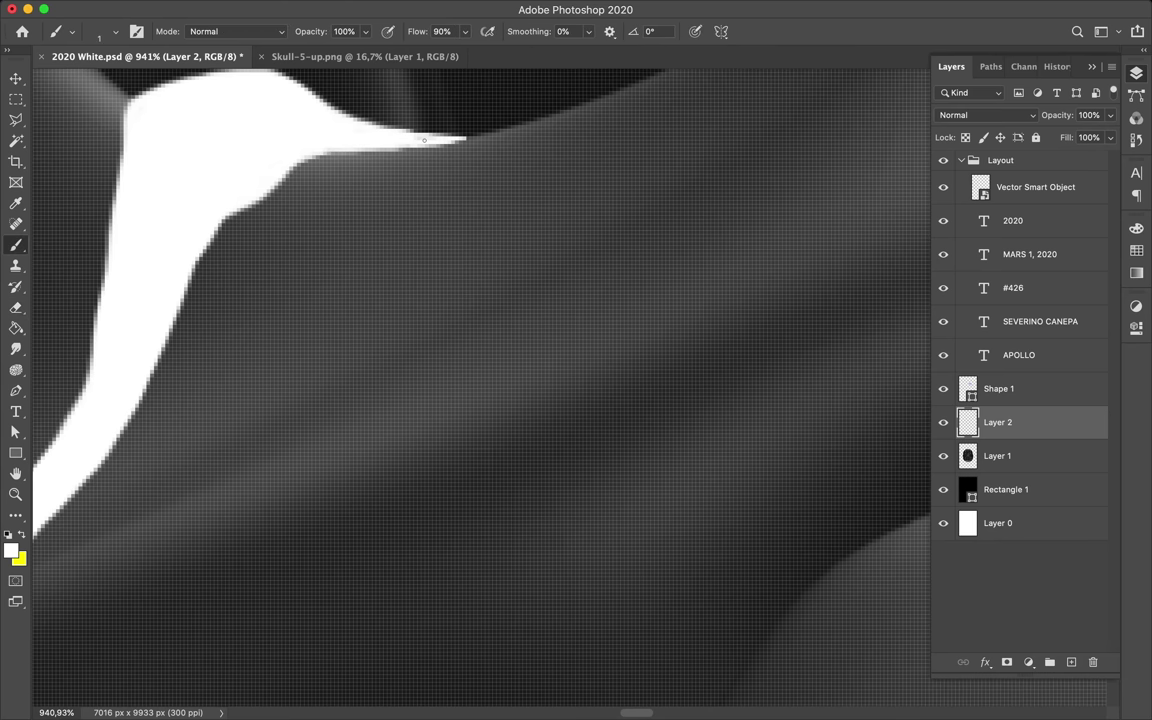
- List the alternative tools in the Gradient/Paint Bucket fill group
scroll(388, 160, down, 3)
scroll(388, 160, down, 3)
scroll(388, 160, down, 3)
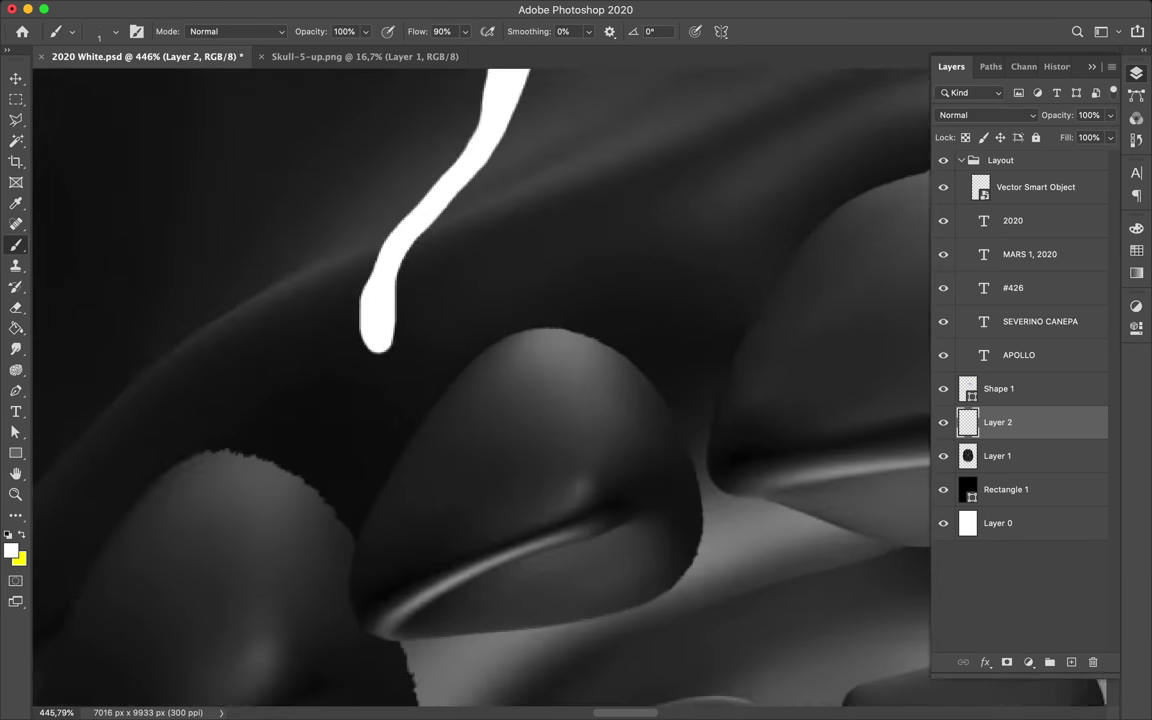
scroll(388, 160, down, 3)
key(g)
right_click(16, 328)
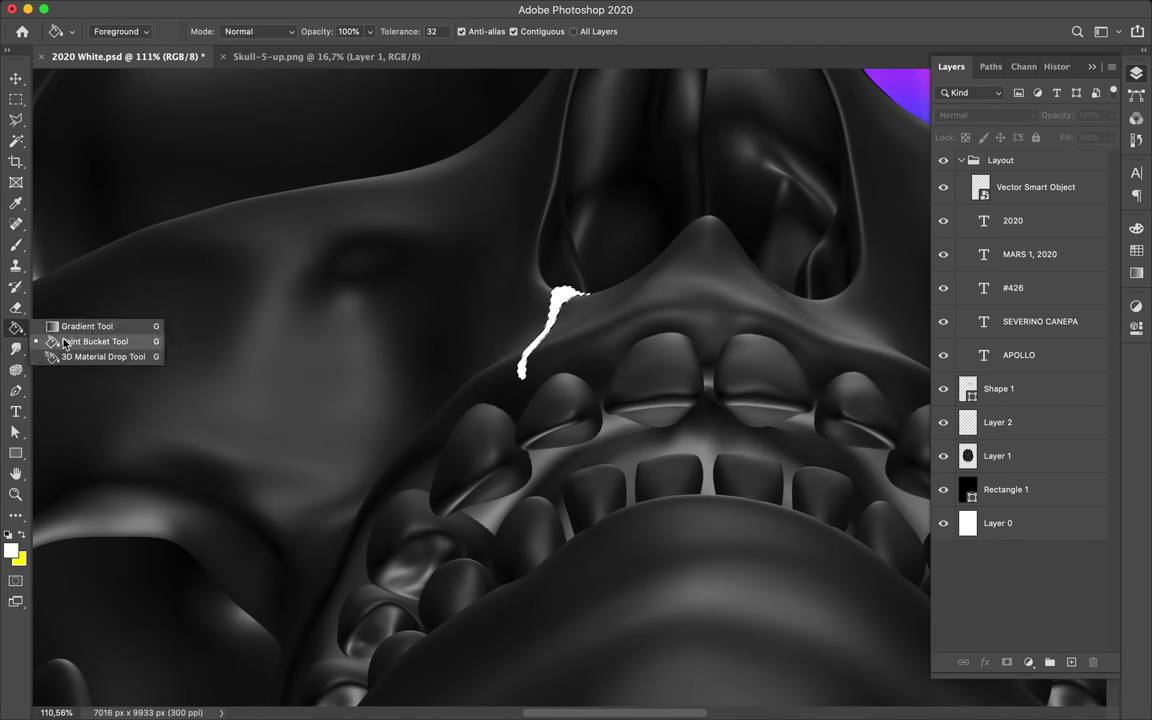
- Try several Iridescent gradient presets for the Gradient tool and confirm one
click(90, 328)
click(130, 31)
scroll(699, 244, down, 5)
scroll(753, 260, down, 2)
click(753, 263)
click(822, 247)
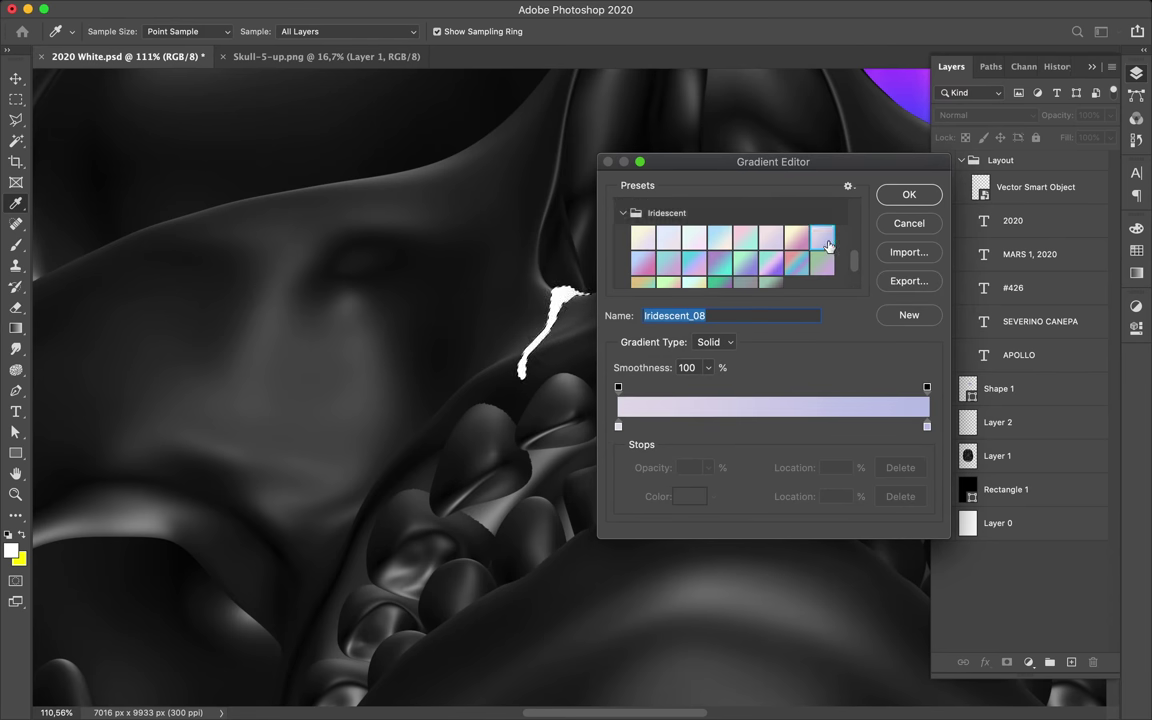
scroll(778, 254, down, 1)
click(794, 240)
click(742, 264)
click(796, 218)
click(796, 242)
click(720, 214)
click(909, 194)
scroll(495, 447, down, 3)
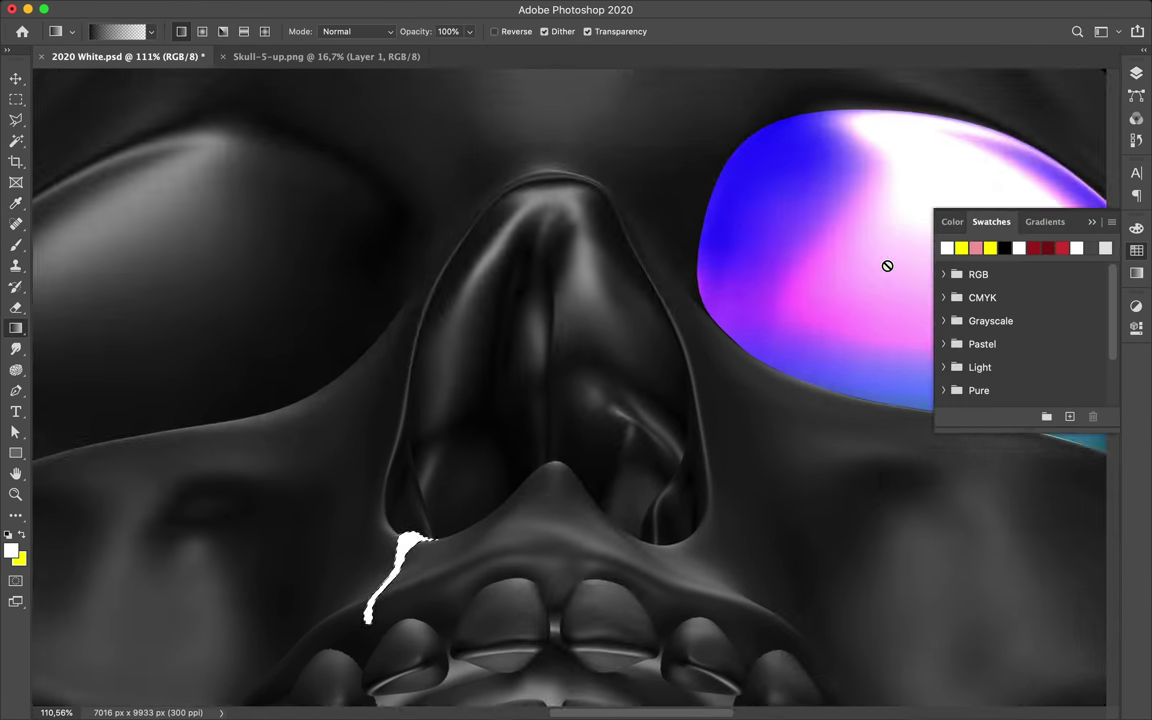
- Switch the gradient to a pastel preset and dismiss the no-layer-selected warning
click(125, 32)
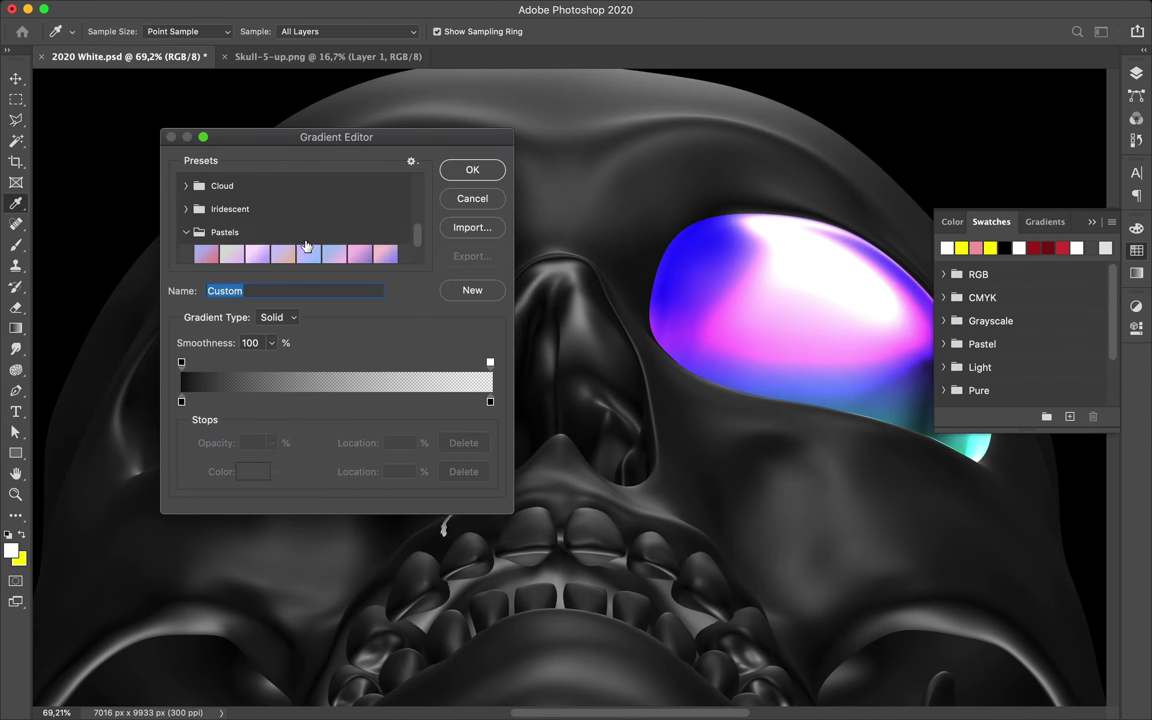
scroll(308, 240, down, 3)
click(234, 200)
click(472, 170)
click(405, 465)
click(695, 249)
- Drag the pastel gradient across the white drip on Layer 2
click(1136, 73)
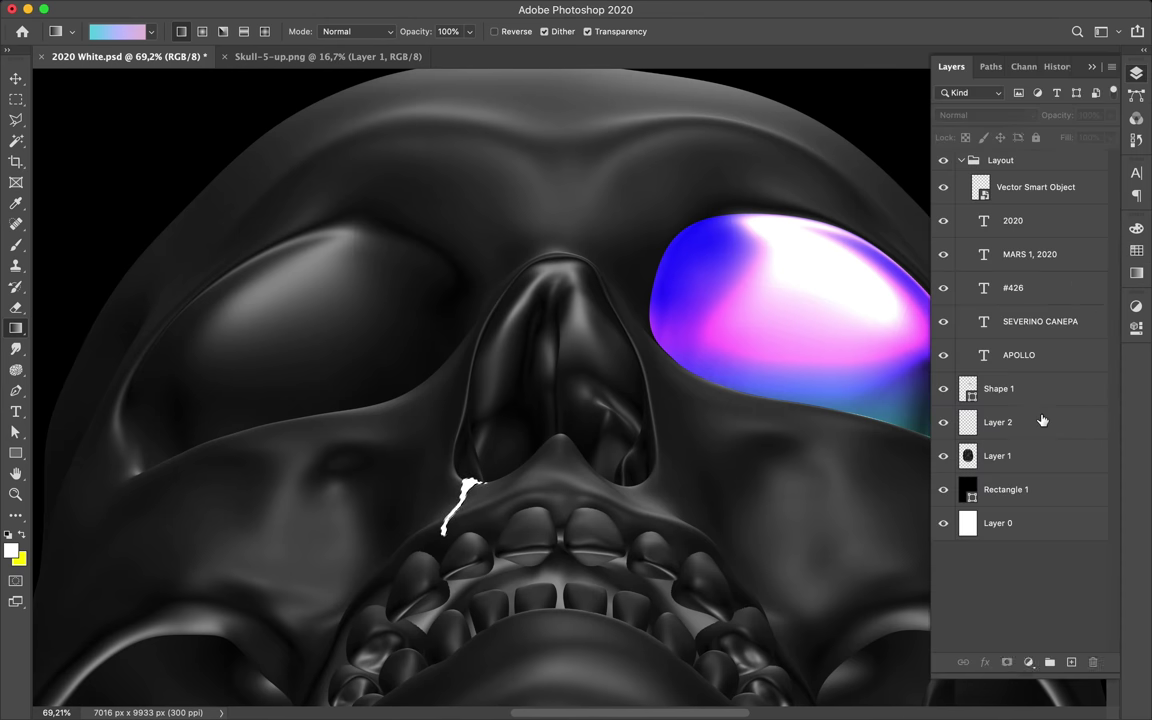
click(997, 422)
drag(475, 483, 443, 530)
key(m)
key(v)
- Set Layer 2 to Color Dodge and duplicate it
scroll(531, 519, down, 3)
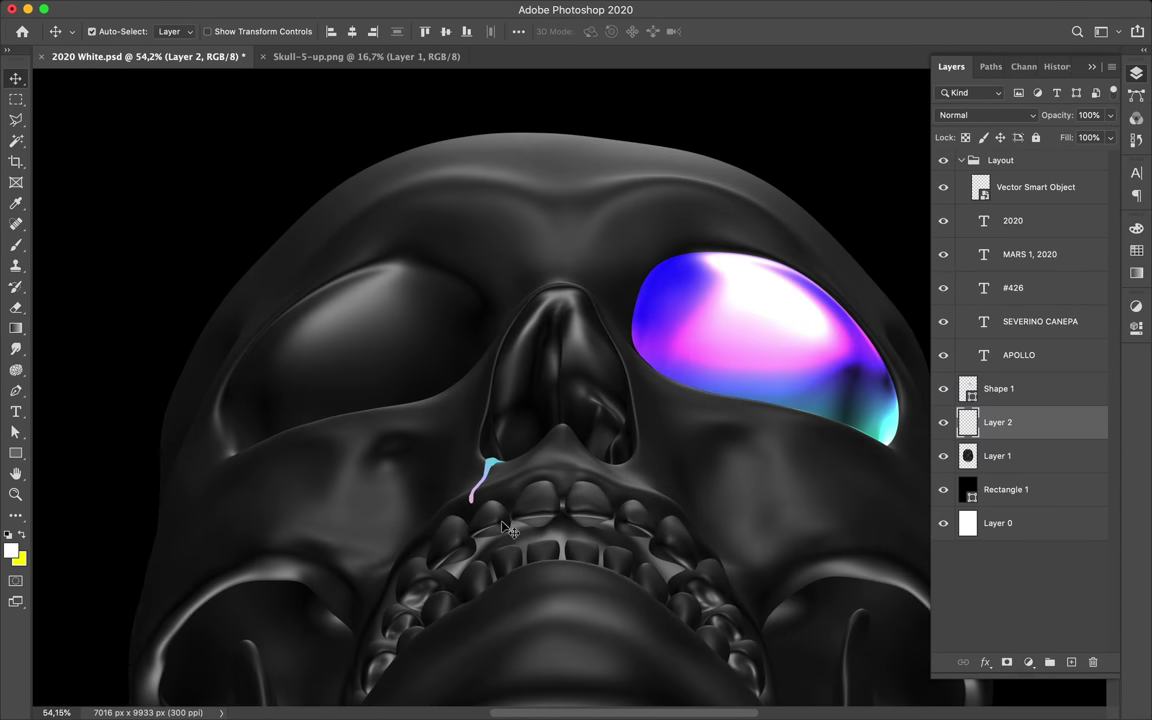
click(998, 388)
click(998, 422)
click(985, 115)
click(898, 236)
scroll(545, 435, up, 3)
scroll(545, 435, down, 2)
drag(1020, 422, 1026, 440)
- Move the Layer 2 copy above Layer 2 and apply a Gaussian Blur to it
click(975, 115)
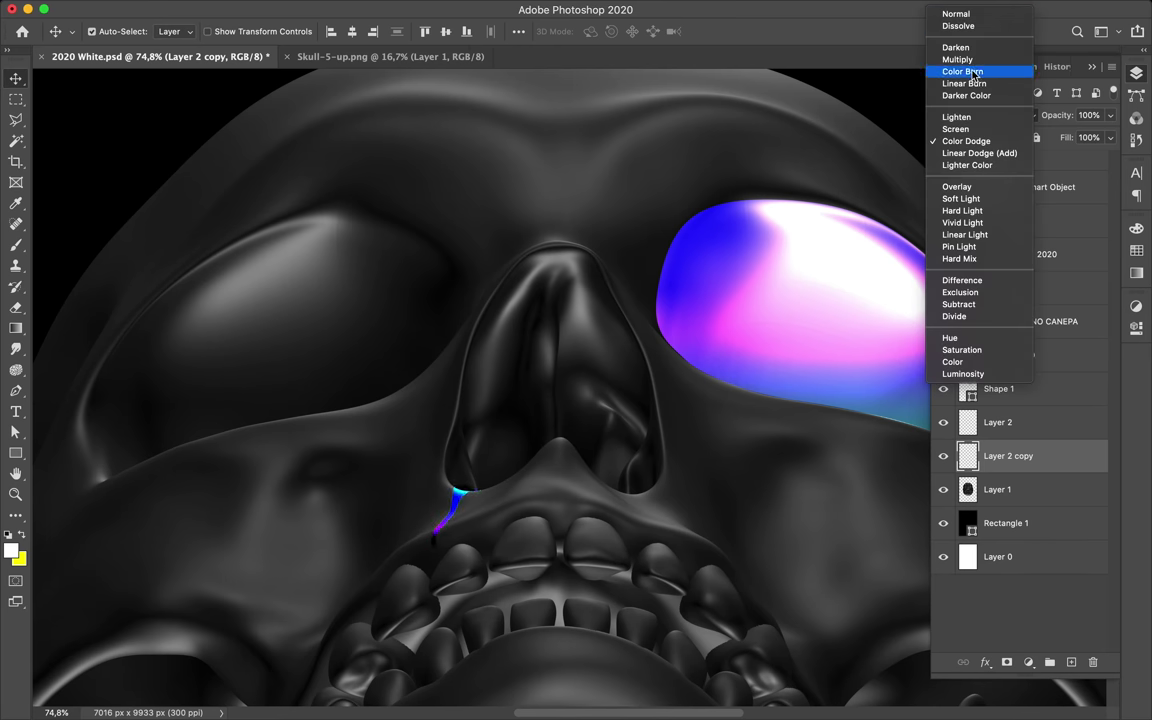
click(855, 373)
drag(1008, 455, 1008, 418)
click(985, 115)
click(870, 16)
click(372, 9)
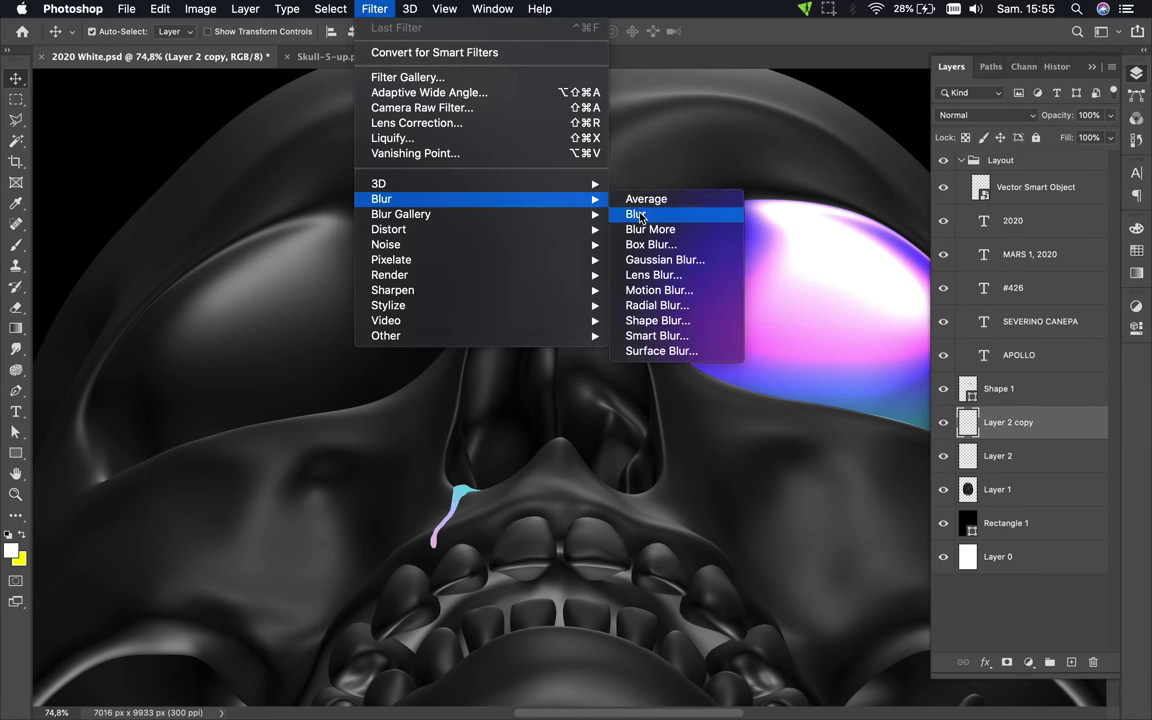
click(690, 262)
click(216, 38)
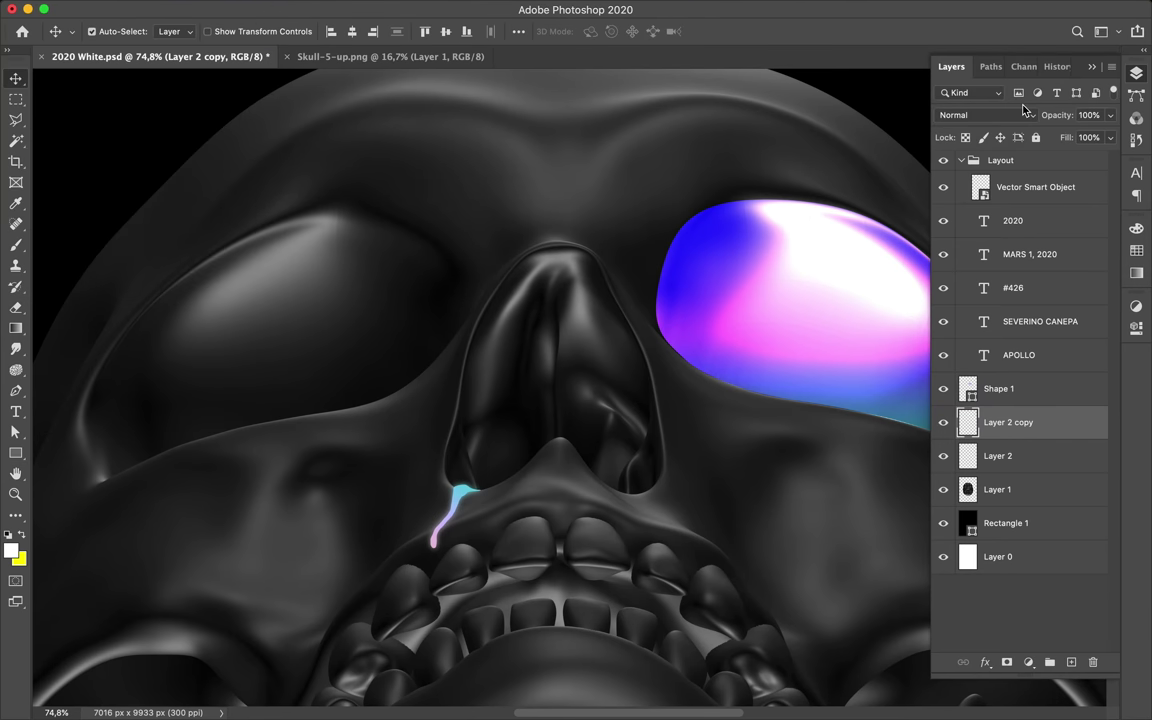
- Set the blurred copy to Color Dodge with 29% fill
click(985, 115)
click(870, 224)
click(1110, 137)
mouse_move(1108, 160)
mouse_down()
mouse_move(1001, 168)
mouse_move(1067, 160)
mouse_up()
scroll(715, 380, down, 5)
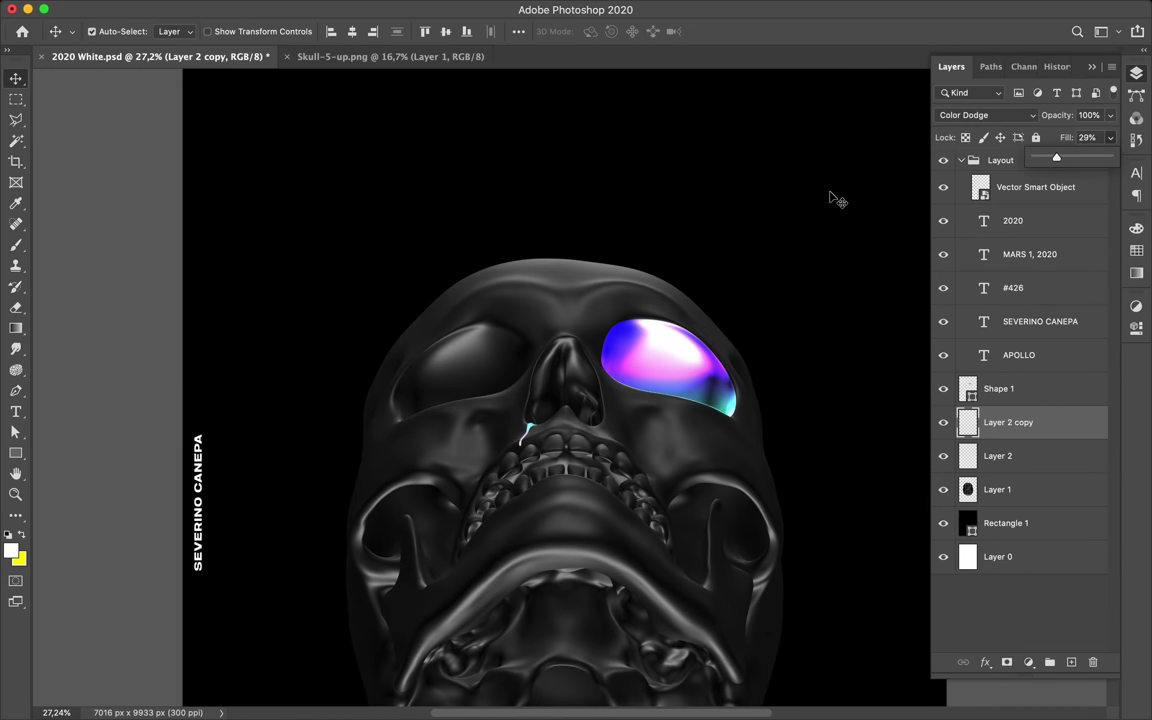
scroll(567, 384, down, 2)
scroll(600, 410, up, 4)
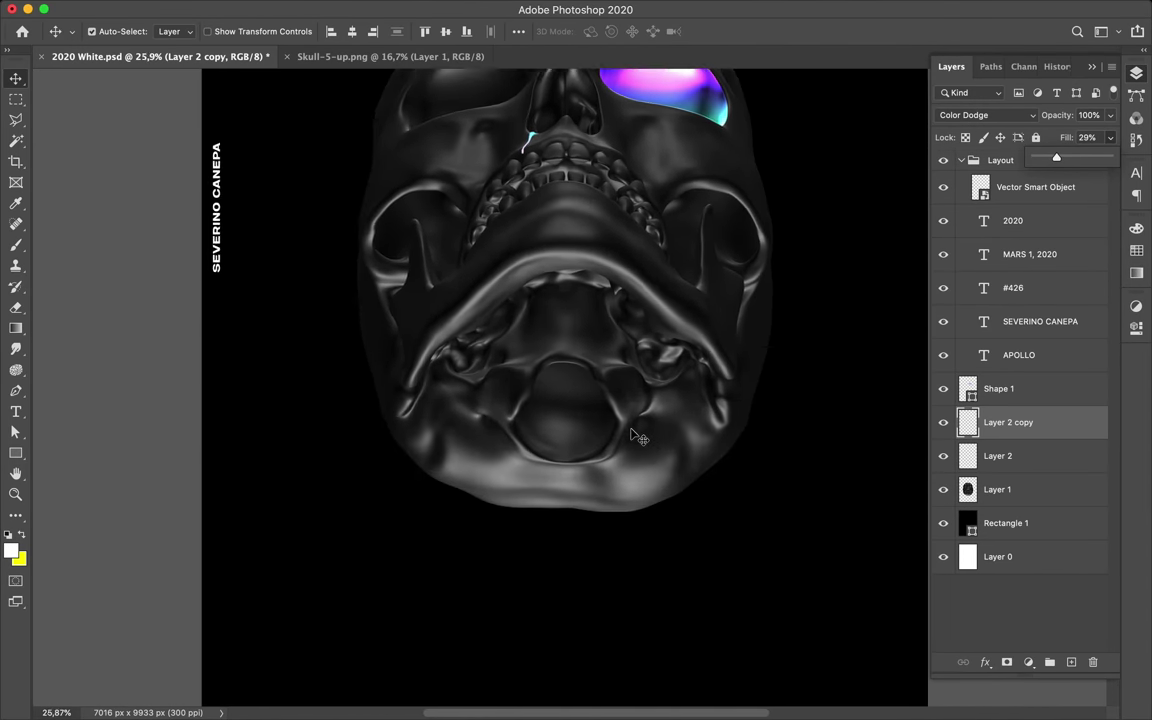
- Start a Pen shape with curved anchors down the cavity's left edge, bottom and right side
scroll(620, 430, up, 3)
scroll(633, 437, up, 3)
key(p)
scroll(430, 390, up, 4)
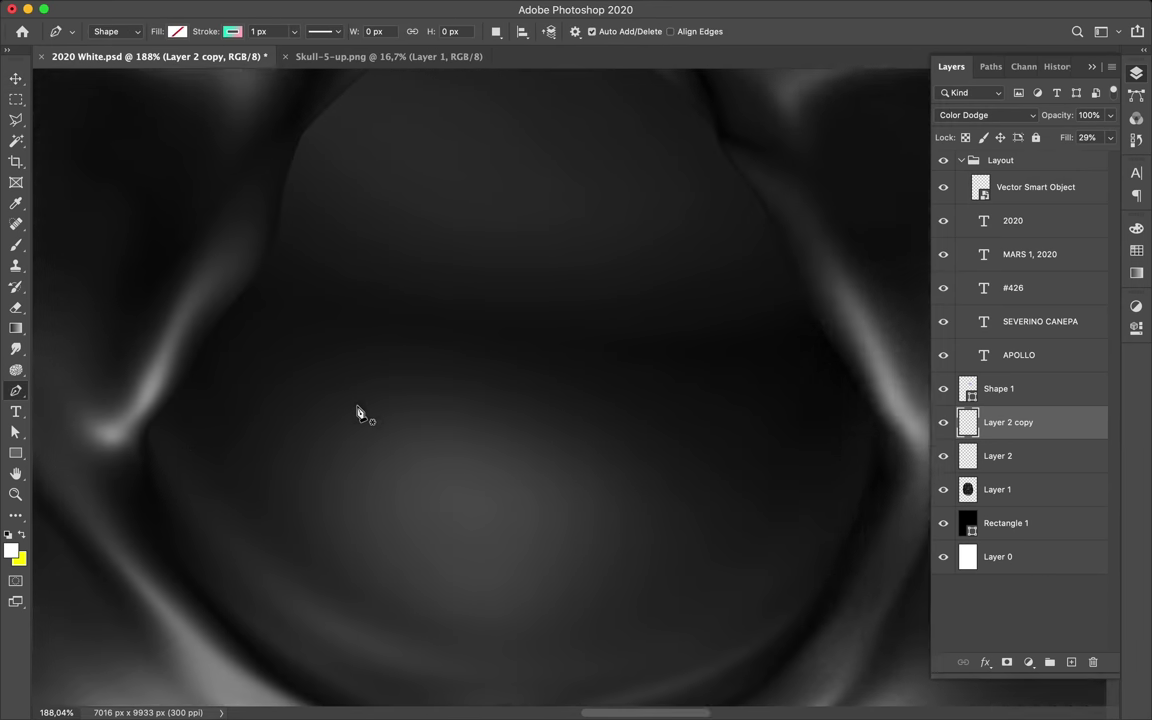
drag(297, 496, 310, 519)
drag(347, 601, 379, 633)
scroll(380, 640, down, 3)
scroll(380, 640, right, 3)
drag(443, 579, 579, 576)
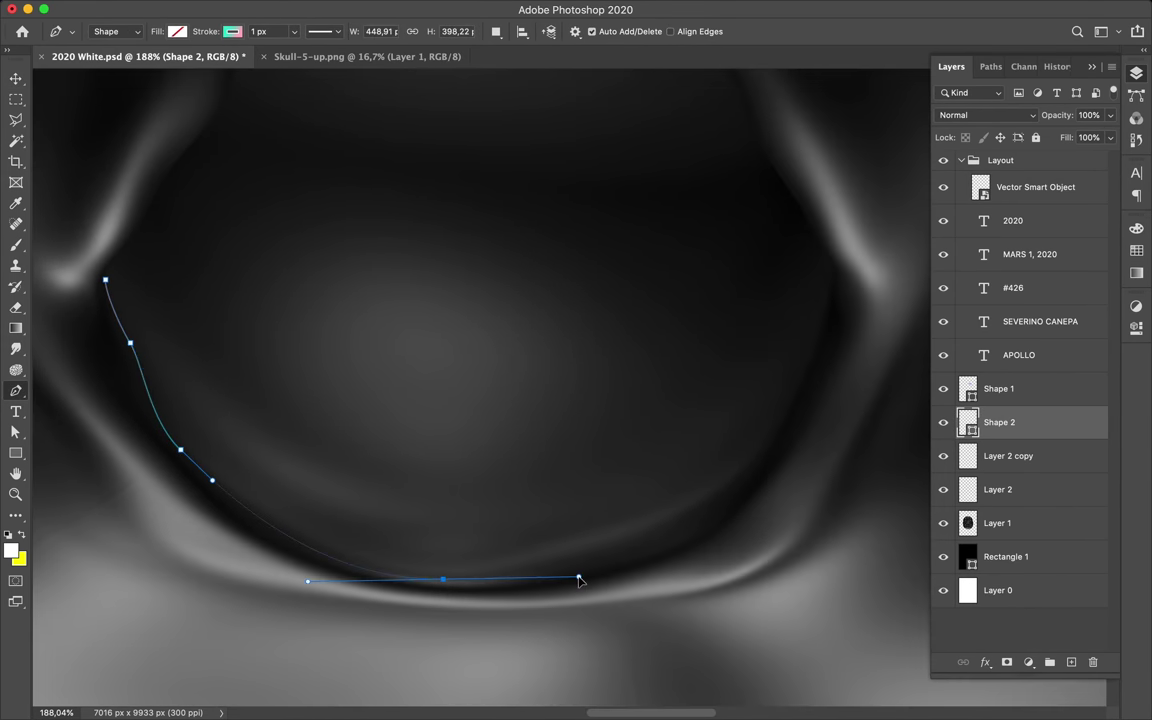
drag(764, 450, 768, 444)
drag(830, 267, 812, 231)
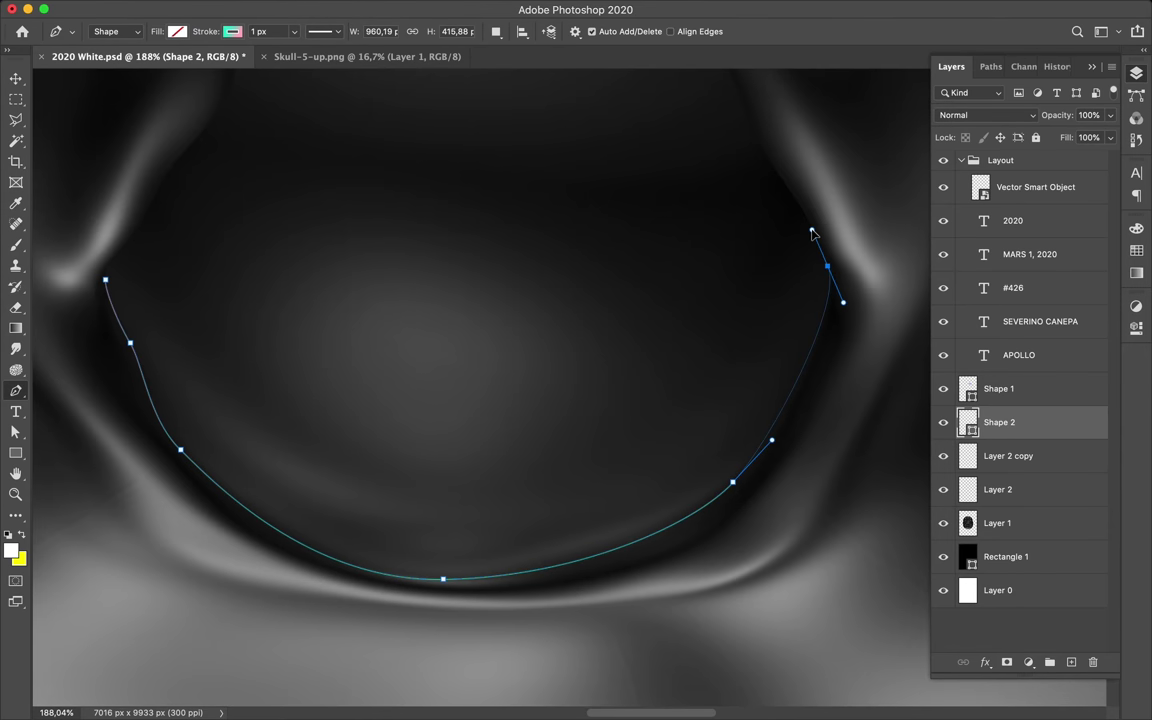
scroll(812, 231, up, 3)
drag(747, 266, 738, 245)
scroll(735, 226, up, 3)
scroll(676, 231, up, 2)
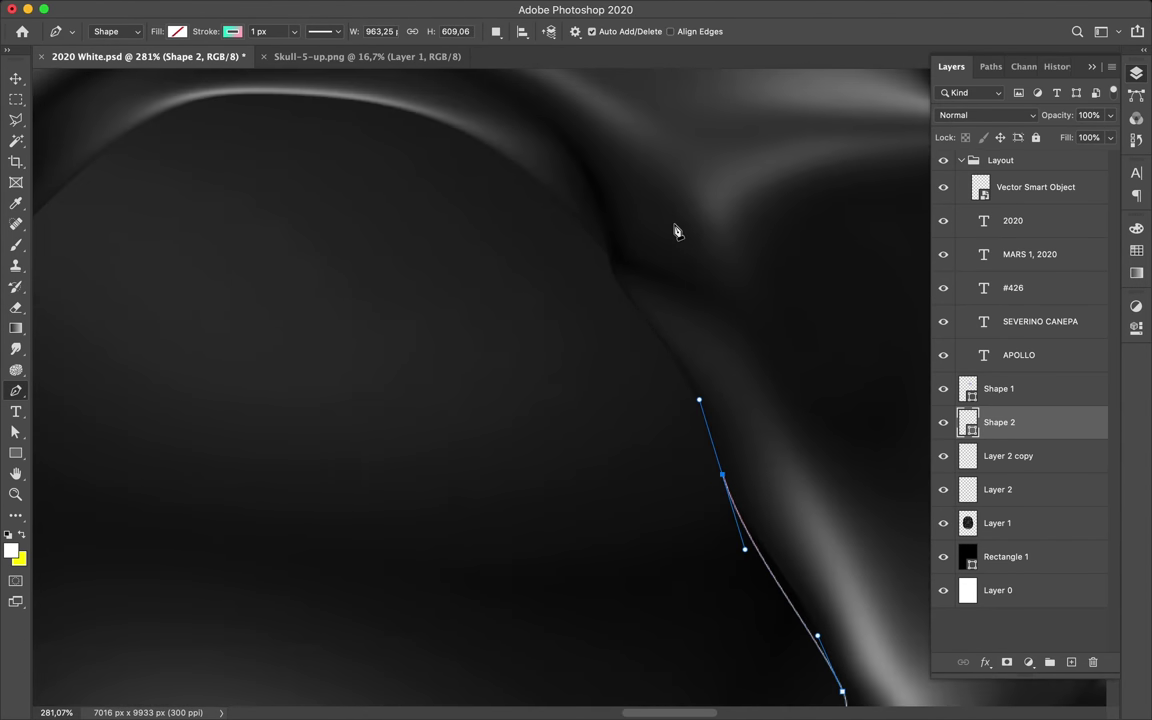
- Undo the misplaced top anchor and add smooth anchors up the right edge and top rim
key(ctrl+z)
drag(654, 333, 629, 298)
drag(412, 113, 325, 98)
drag(143, 140, 85, 147)
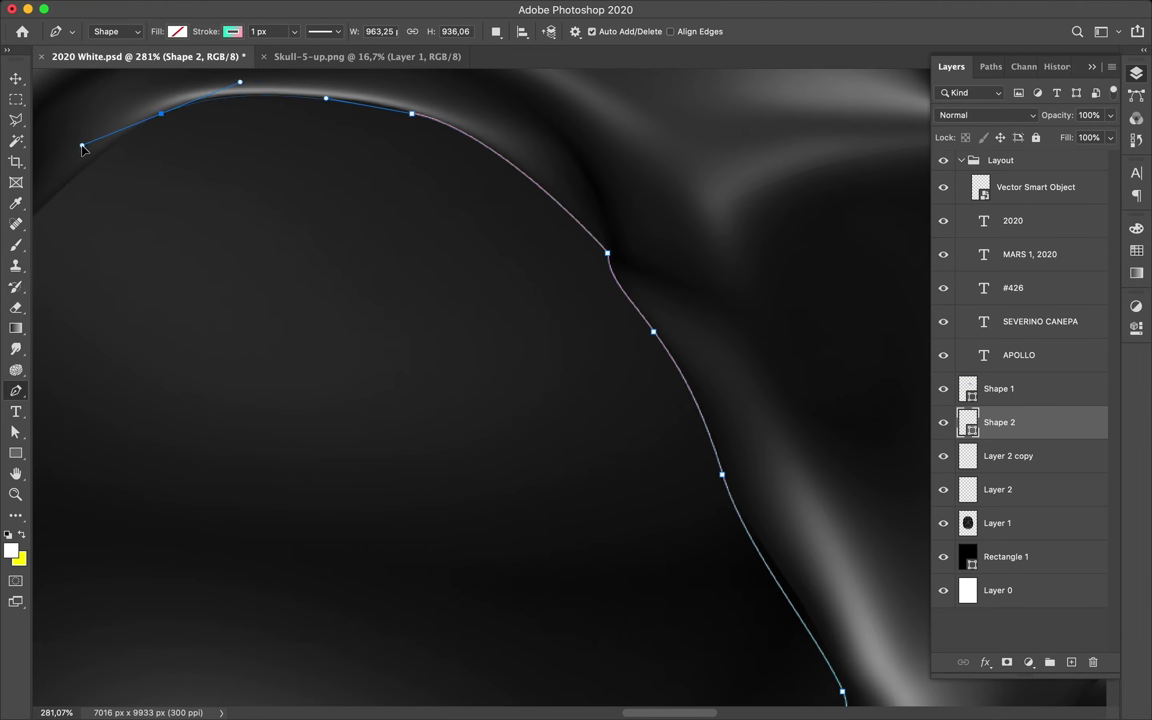
scroll(573, 384, up, 3)
scroll(326, 172, up, 5)
- Reshape a curve handle to hug the rim and add a point on the left side
key(a)
drag(211, 180, 233, 165)
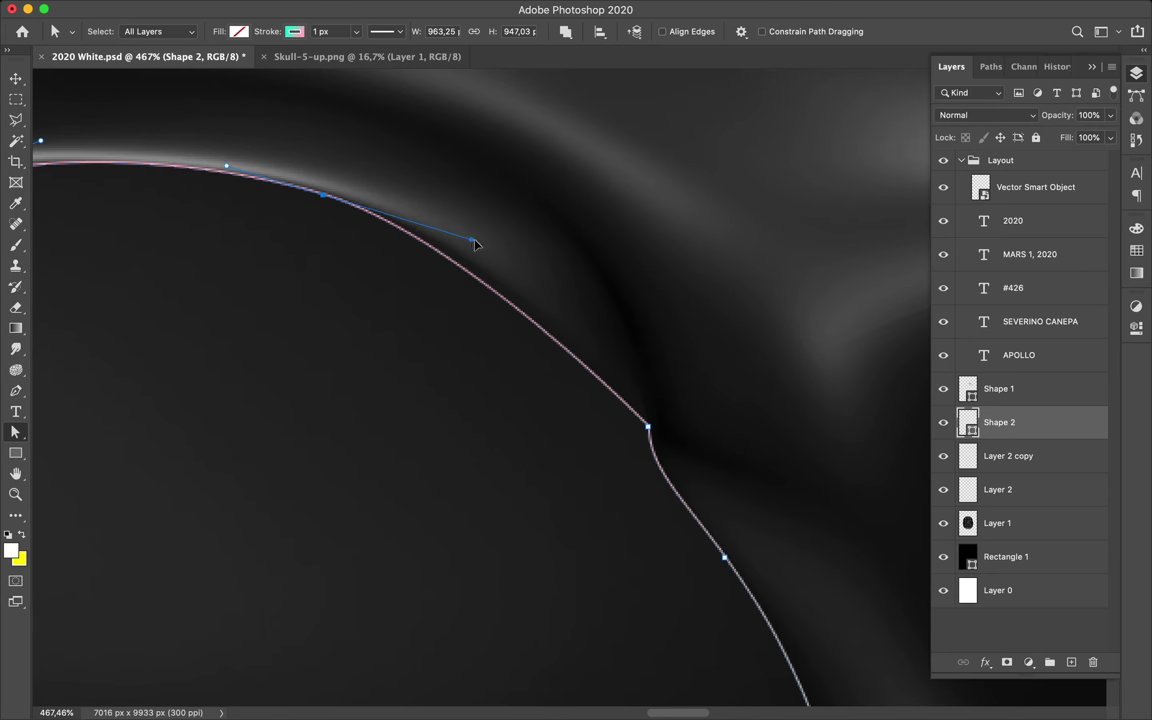
scroll(470, 240, left, 5)
scroll(450, 301, down, 2)
click(208, 467)
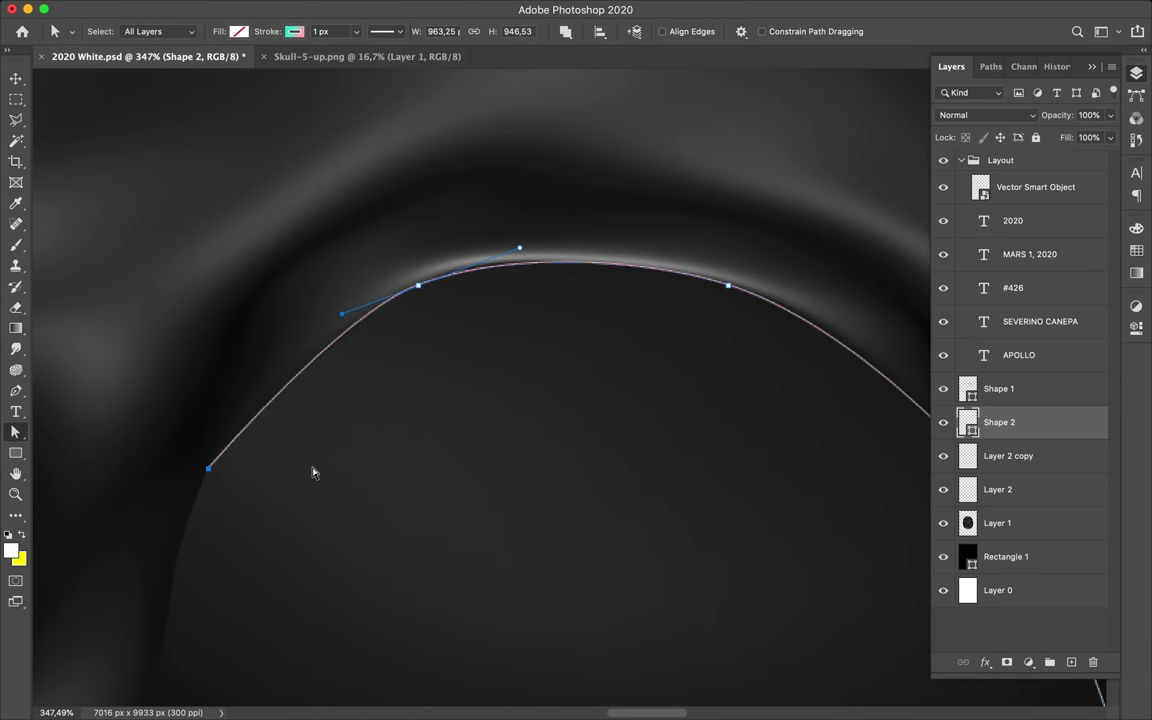
scroll(314, 470, down, 4)
- Add two more smooth anchors along the rim and close the outline at the start point
key(p)
drag(147, 424, 105, 465)
scroll(105, 470, down, 3)
scroll(105, 470, left, 2)
drag(231, 339, 221, 349)
drag(181, 415, 189, 438)
scroll(303, 463, down, 3)
click(115, 31)
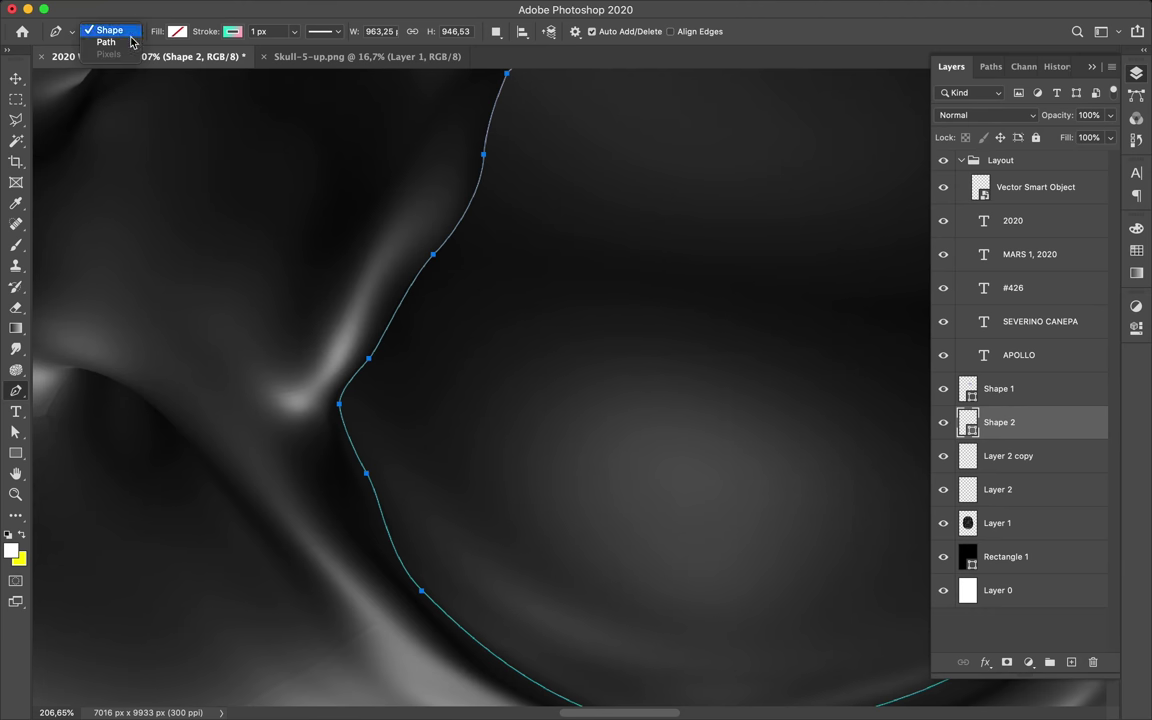
- Remove Shape 2's stroke and fill it with a purple-teal gradient
click(232, 31)
click(136, 56)
click(177, 31)
click(139, 62)
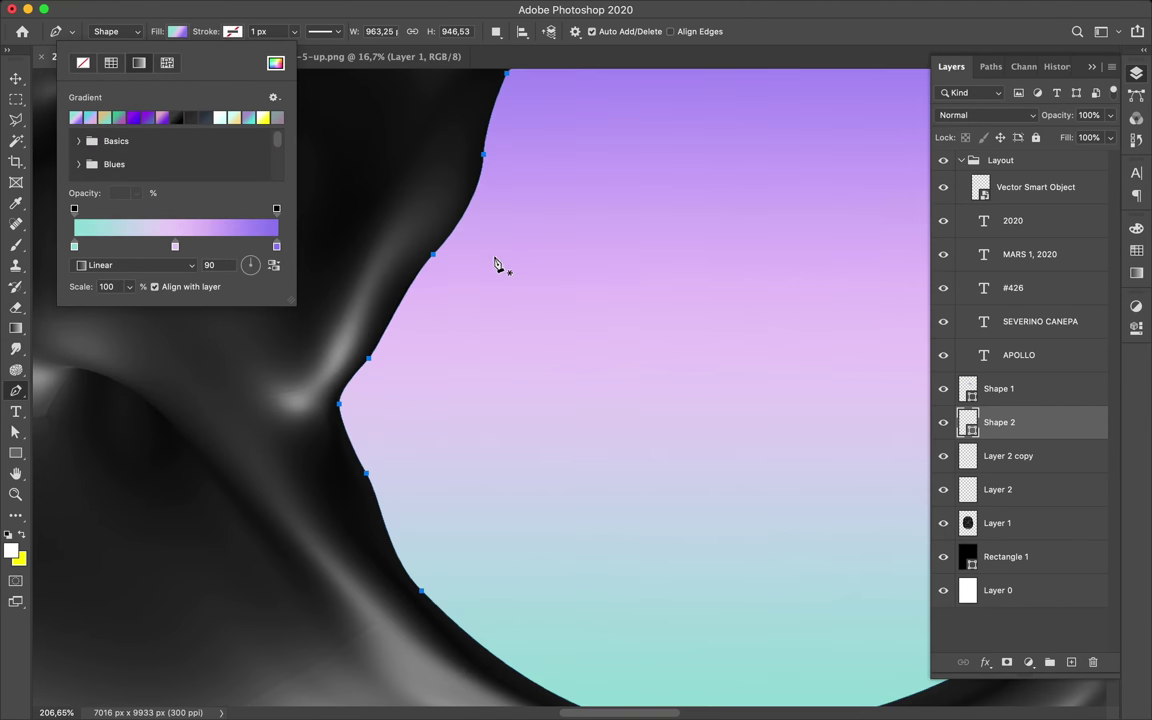
scroll(510, 265, down, 3)
scroll(512, 268, up, 3)
- Move a top anchor of the mouth shape to follow the rim
key(a)
scroll(512, 268, up, 1)
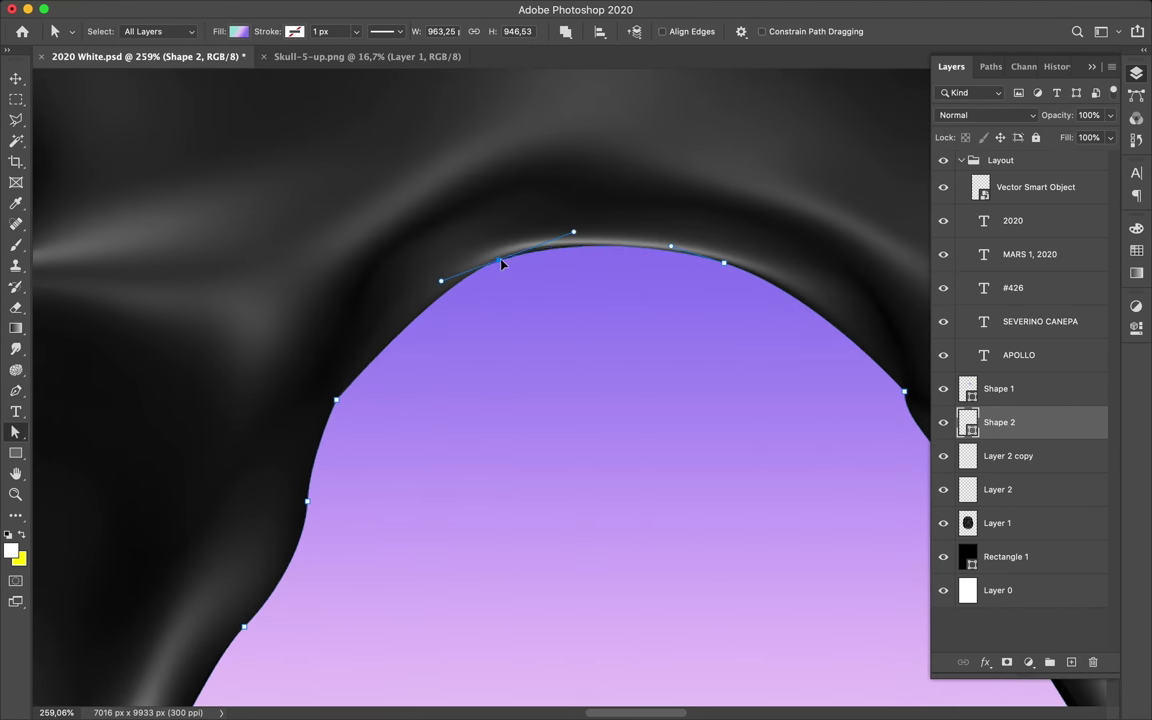
mouse_move(502, 263)
mouse_down()
mouse_move(428, 263)
mouse_move(321, 305)
mouse_up()
scroll(385, 291, up, 3)
scroll(575, 261, right, 5)
scroll(575, 261, up, 1)
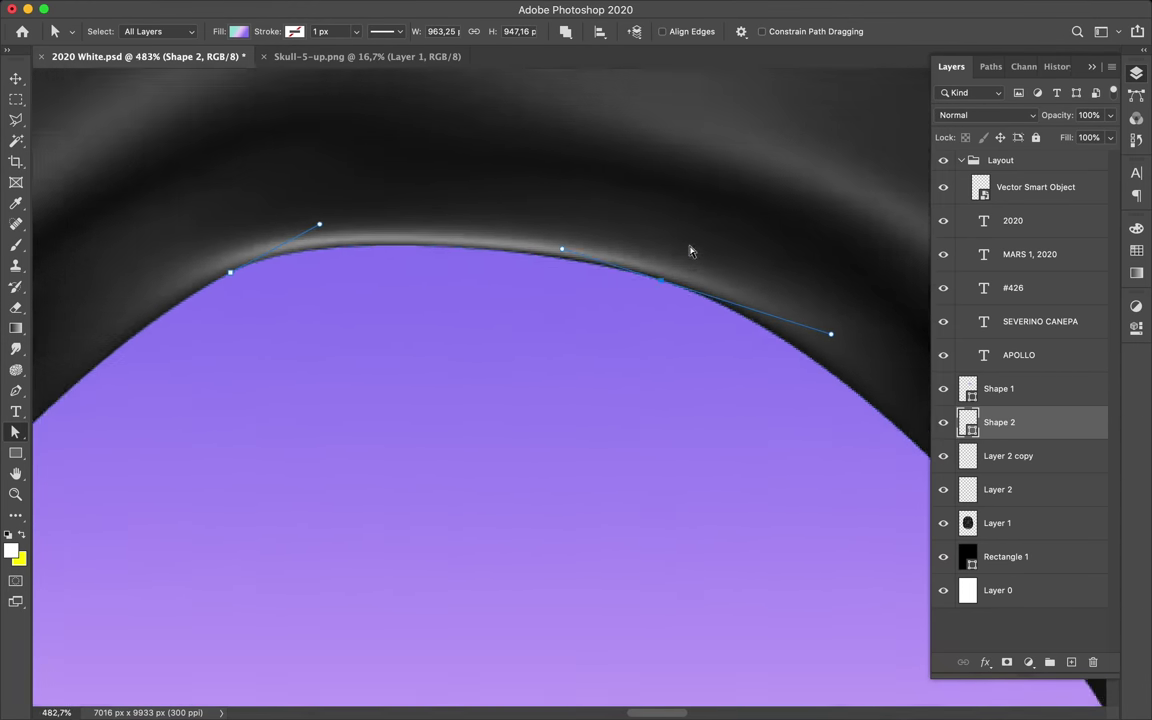
scroll(707, 213, down, 5)
scroll(707, 213, down, 5)
- Set Shape 2's blend mode to Color Dodge
click(986, 115)
click(966, 241)
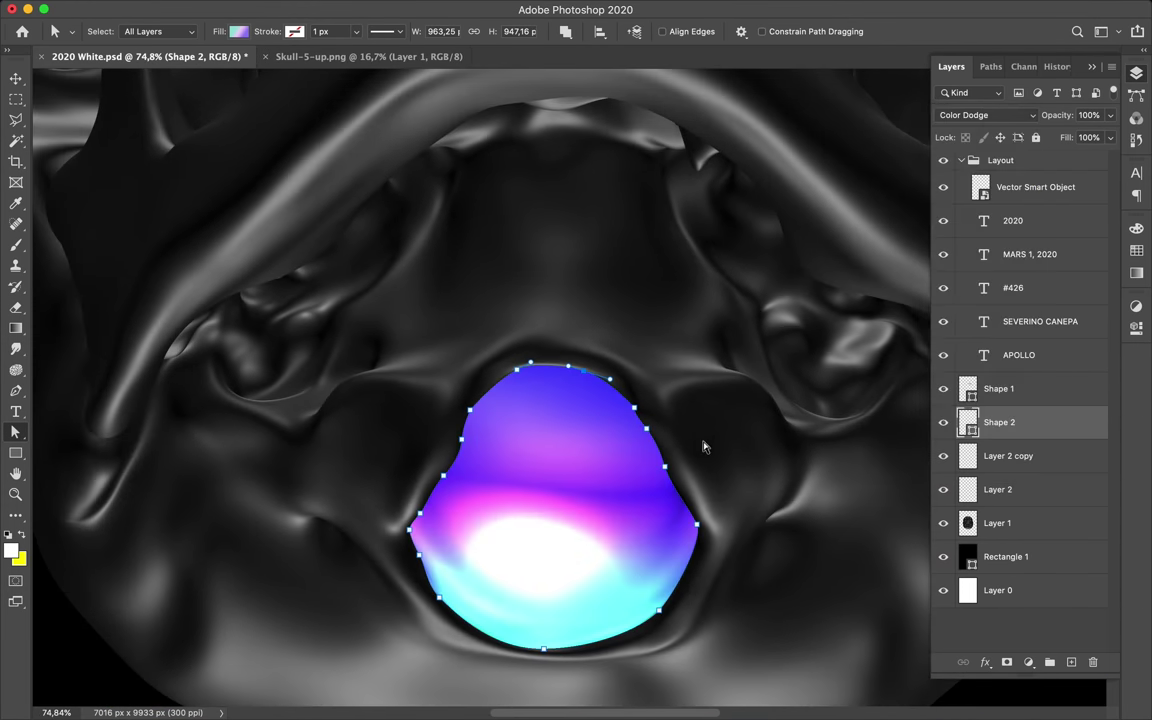
scroll(746, 404, down, 3)
scroll(702, 445, down, 3)
- Duplicate skull Layer 1 and set the copy to Color Dodge
key(v)
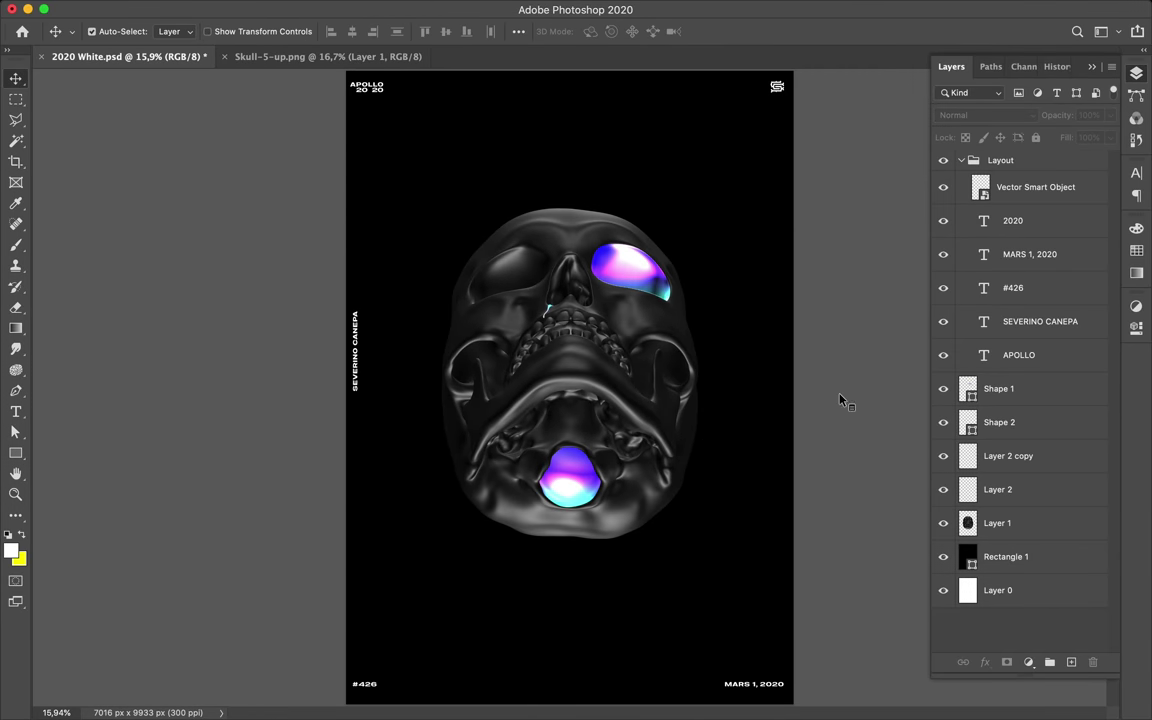
right_click(1003, 522)
key(Escape)
key(super+j)
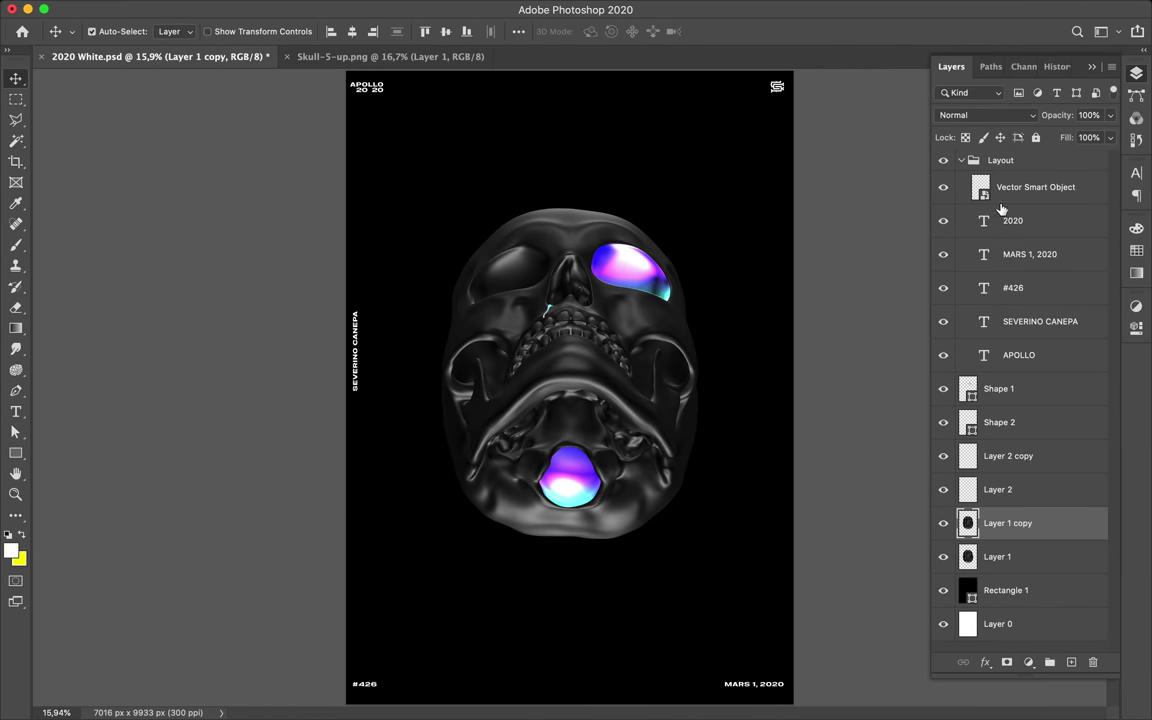
click(986, 115)
click(966, 236)
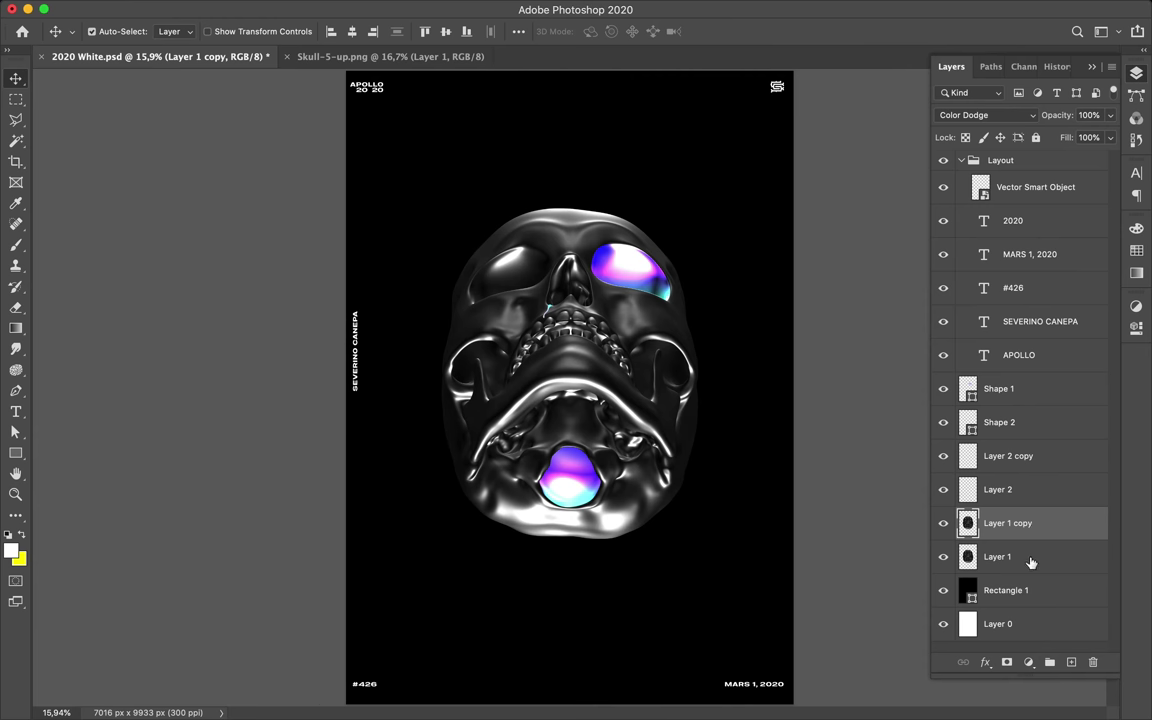
key(super+j)
key(super+z)
- Add a Levels adjustment with input levels 5 / 1.00 / 250
click(1029, 662)
click(962, 412)
drag(925, 470, 932, 475)
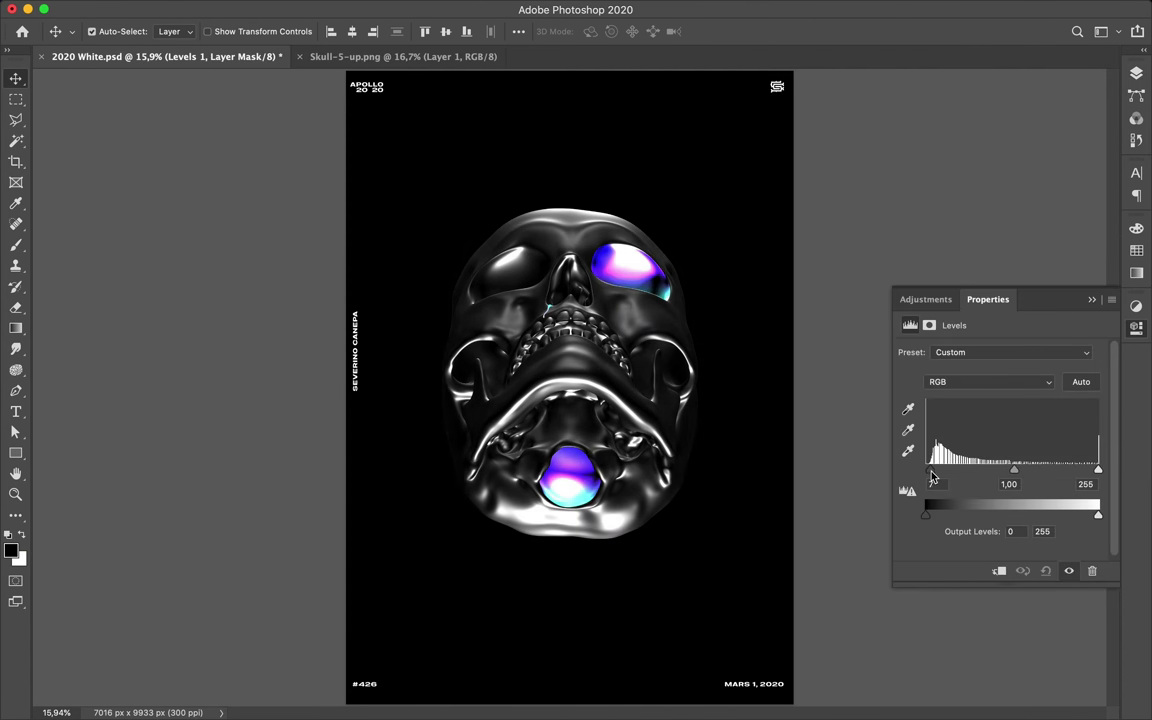
drag(1098, 470, 1094, 470)
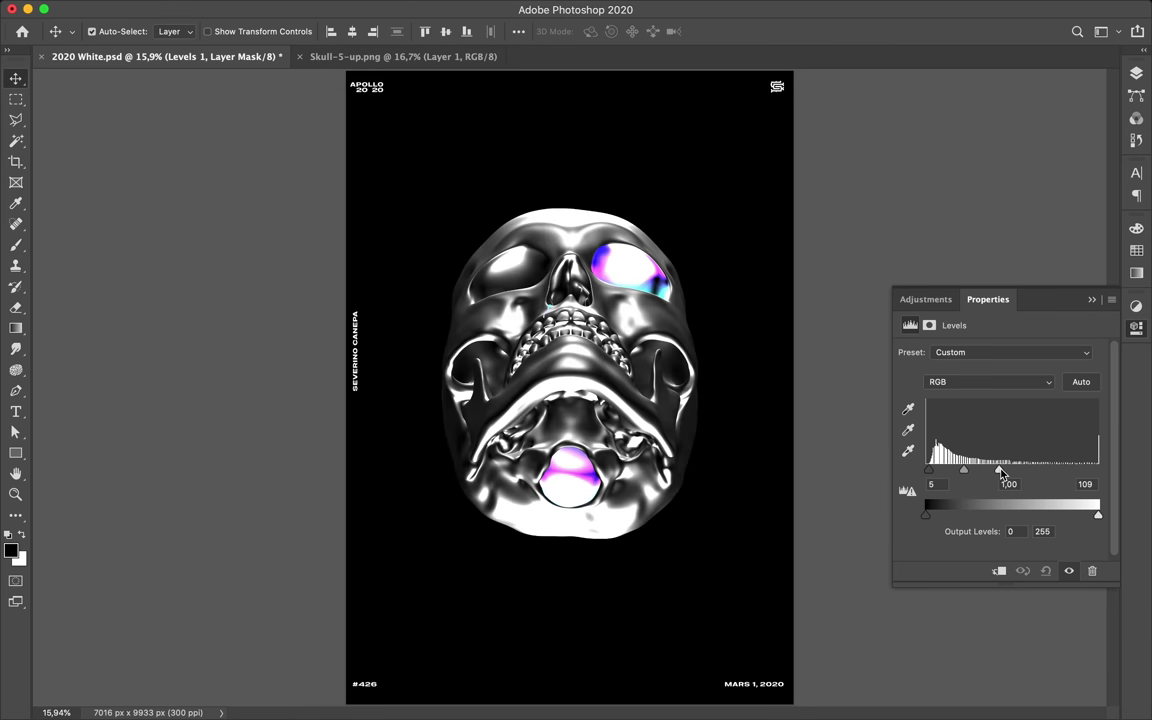
click(1135, 76)
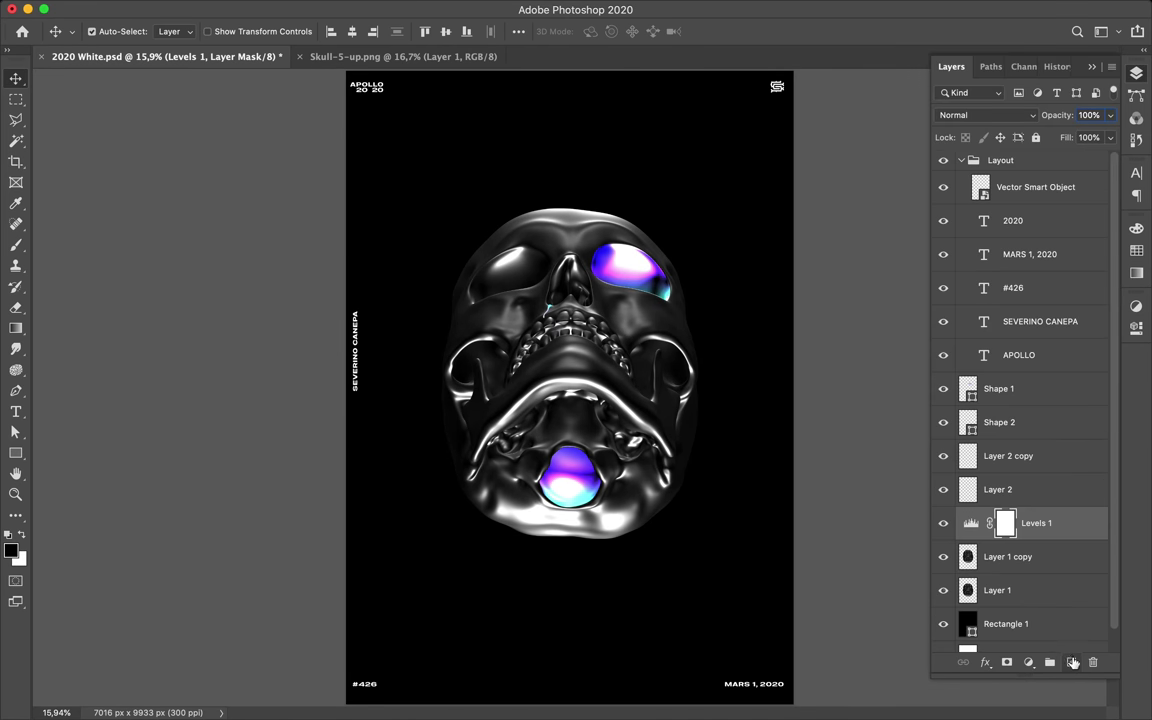
- Try a Hue/Saturation adjustment, then delete it
click(1072, 663)
click(975, 519)
click(1015, 352)
click(1092, 570)
key(Return)
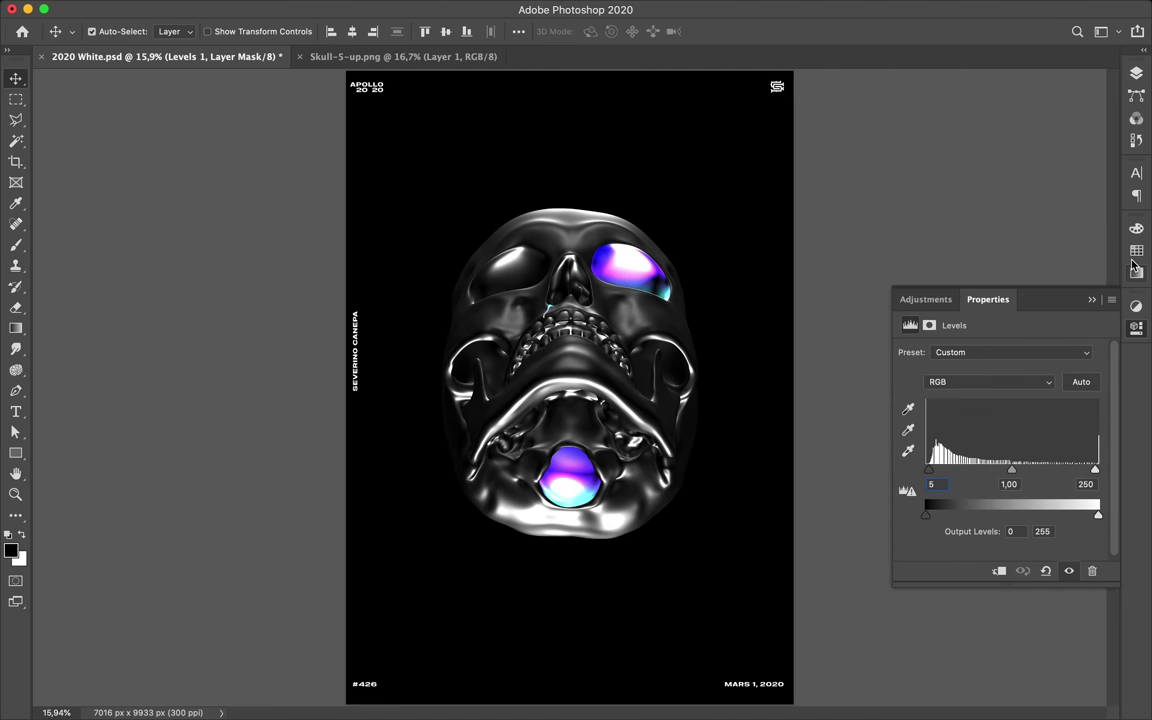
key(F7)
- Try a Channel Mixer adjustment (red -47, blue -200), then delete it
click(1072, 660)
click(970, 512)
click(977, 430)
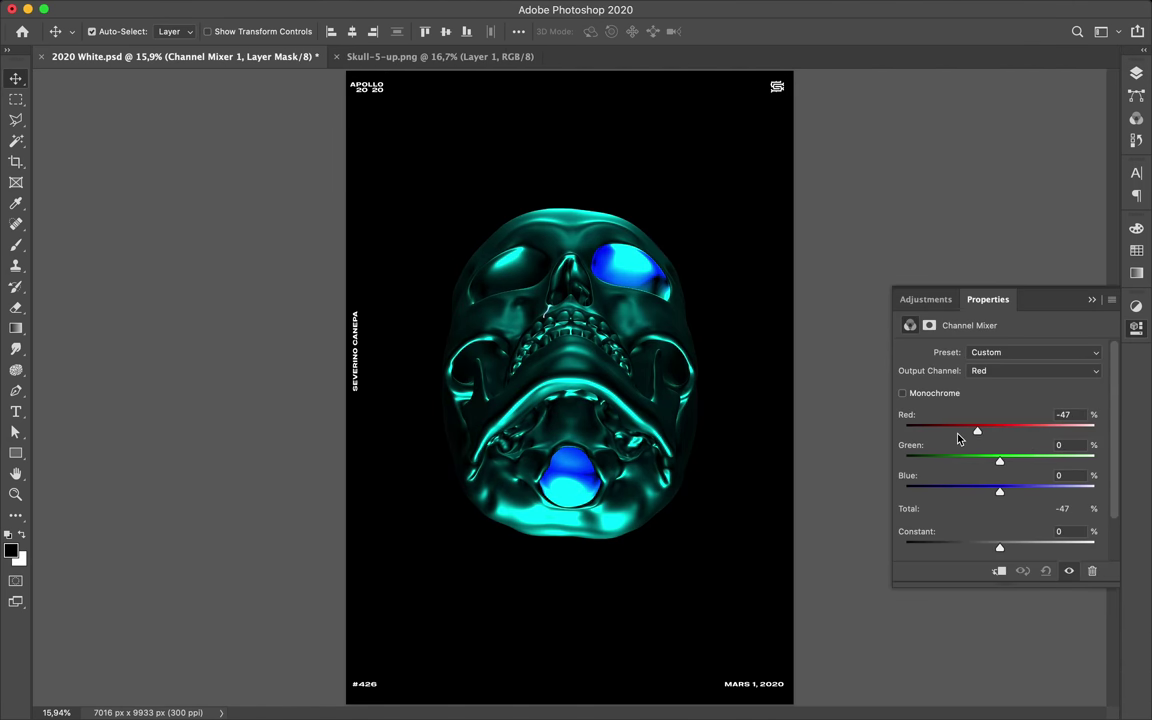
click(1035, 370)
click(1010, 396)
drag(1047, 490, 905, 490)
click(1092, 570)
click(700, 248)
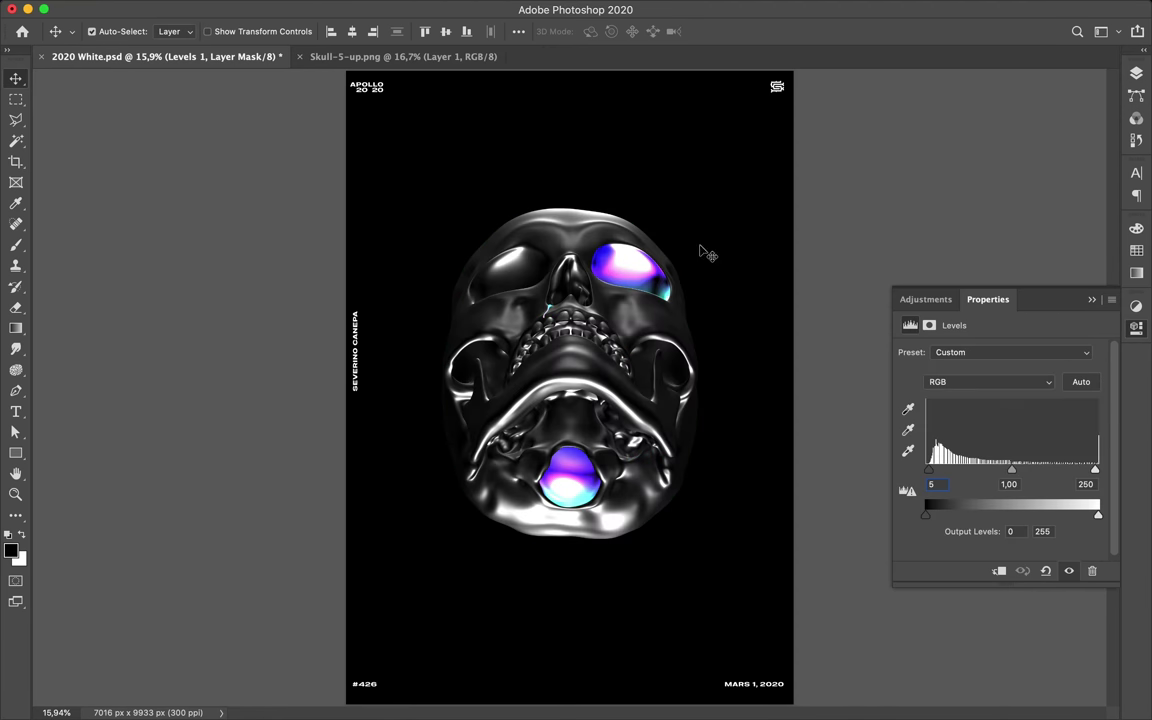
key(F7)
- Merge Levels 1 into the skull copy, then undo the merge
click(1005, 556)
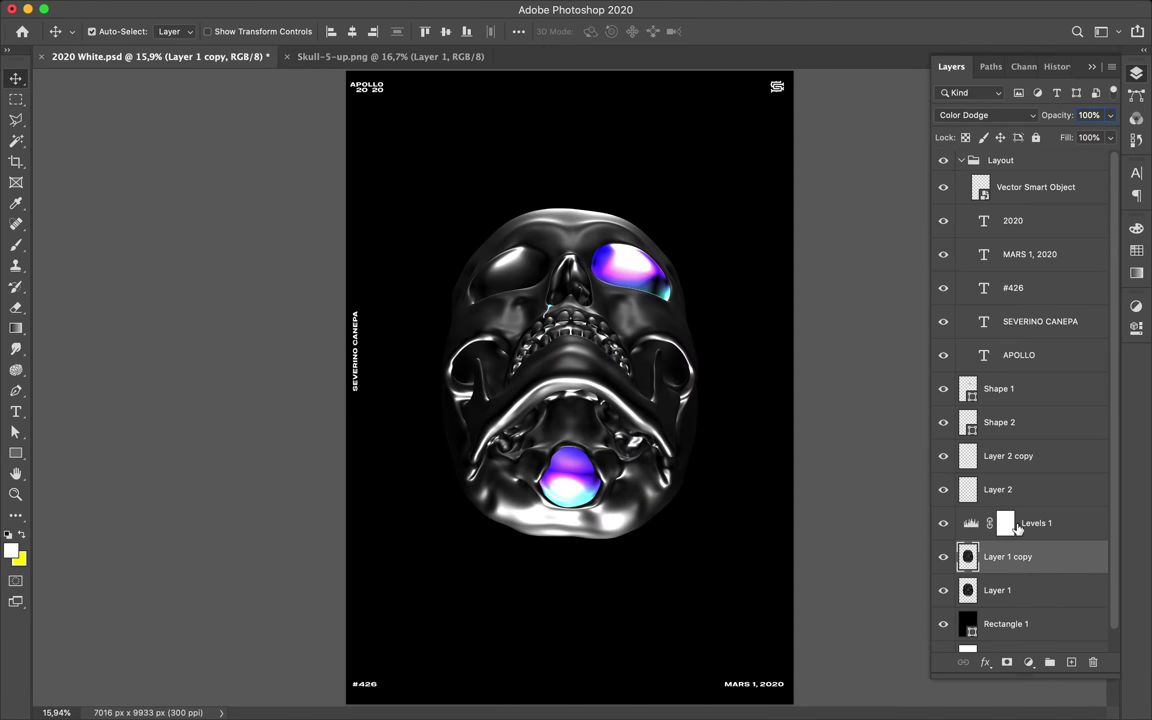
shift+click(1049, 530)
key(ctrl+e)
key(ctrl+z)
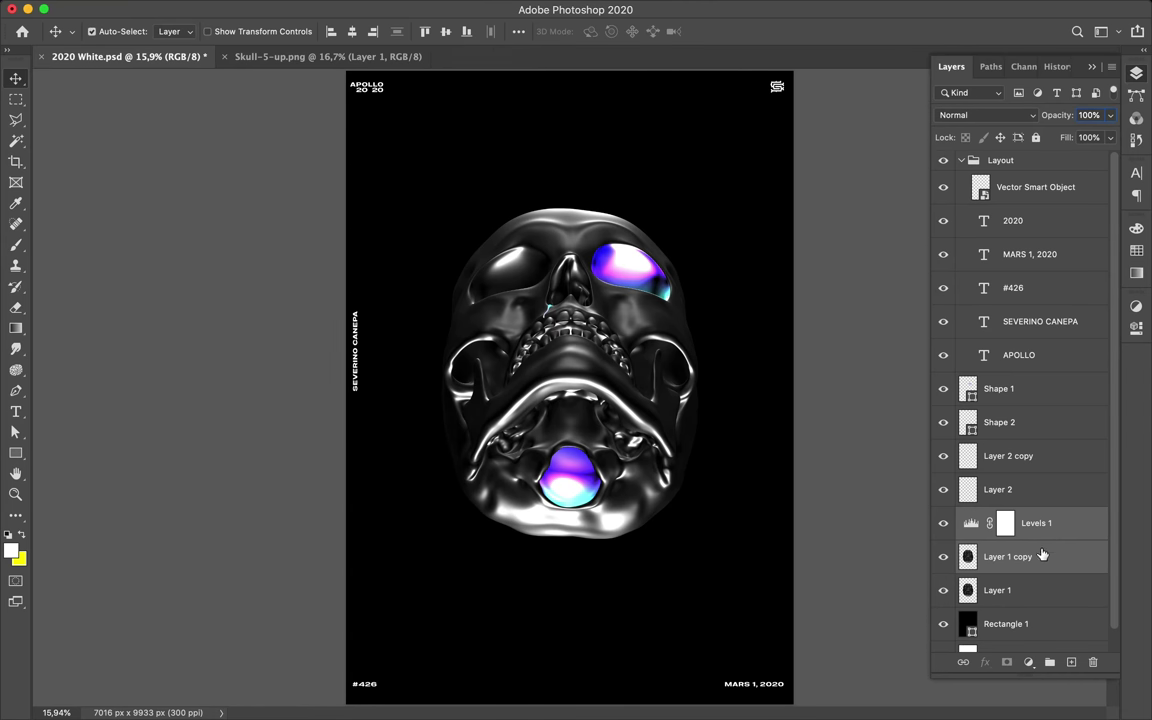
- Merge Levels 1 into the skull copy layer and set the merged layer to Color Dodge
click(975, 556)
shift+click(1017, 527)
key(ctrl+e)
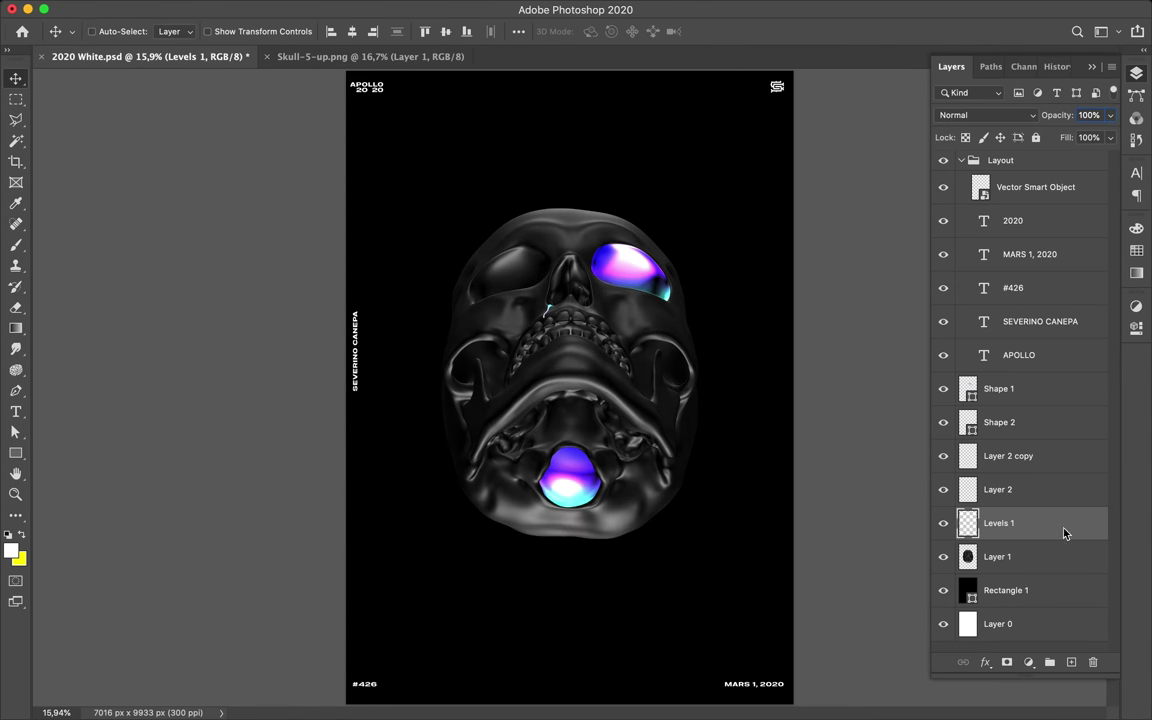
key(ctrl+z)
key(ctrl+e)
click(985, 115)
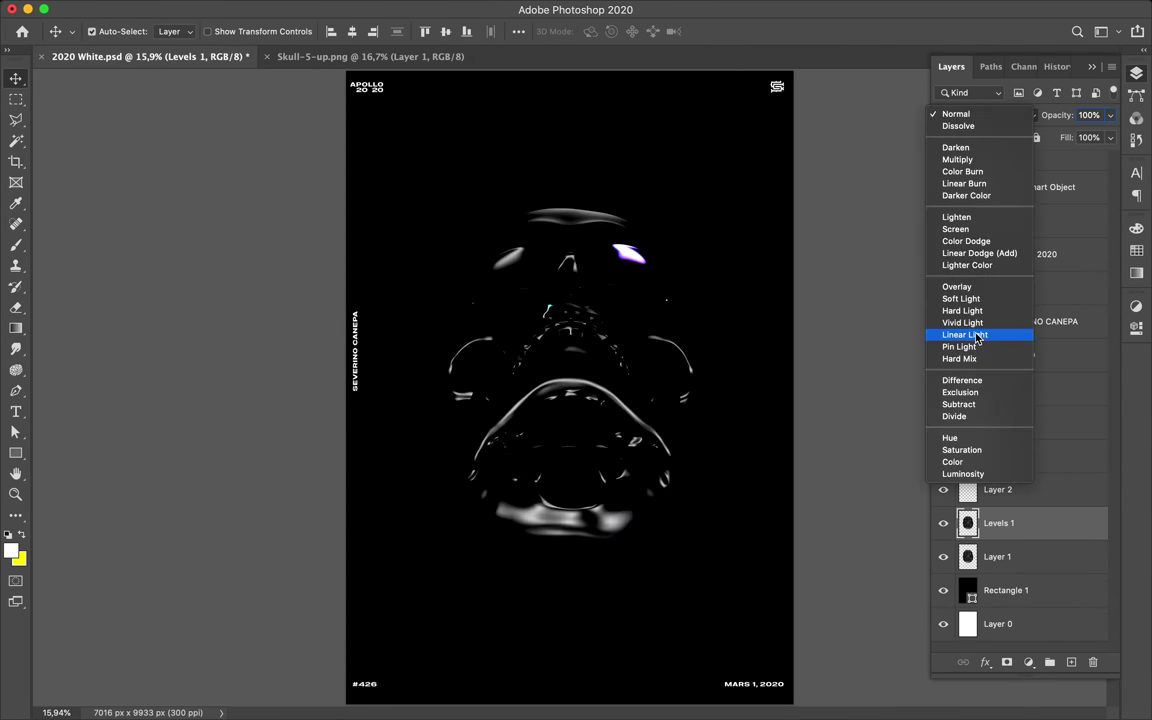
click(960, 231)
- Duplicate the merged Levels 1 layer as Levels 1 copy and preview it with the originals hidden
right_click(1030, 525)
key(Escape)
key(ctrl+j)
drag(943, 556, 937, 590)
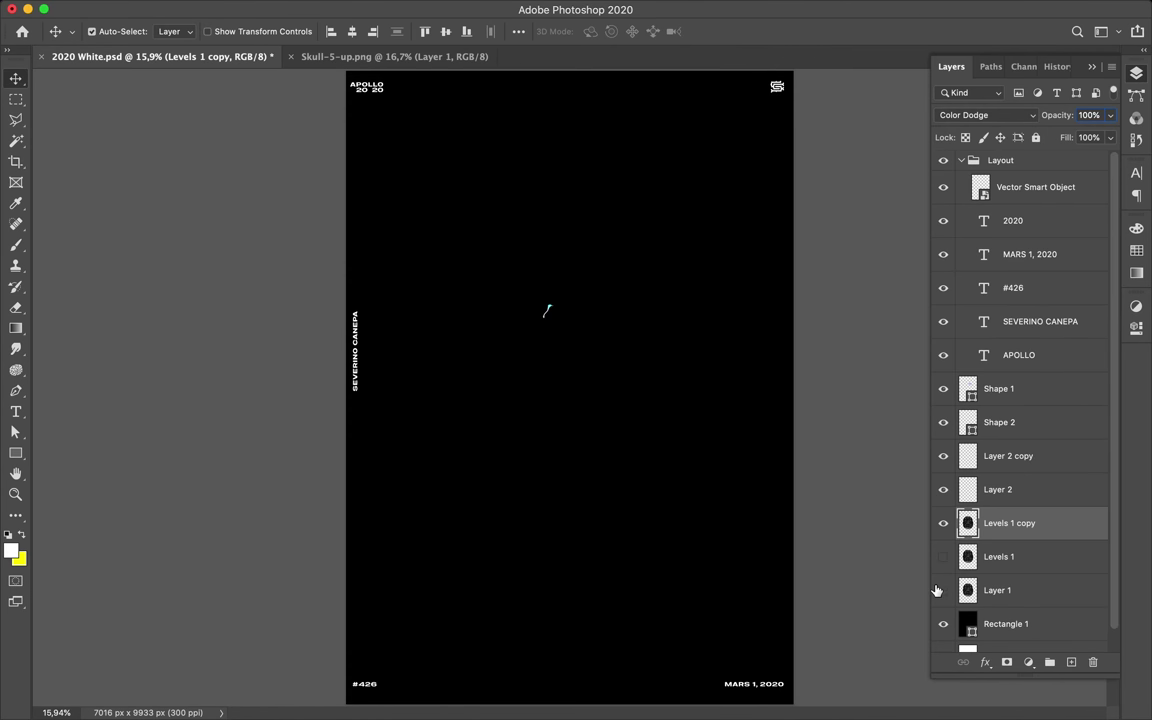
click(945, 580)
key(w)
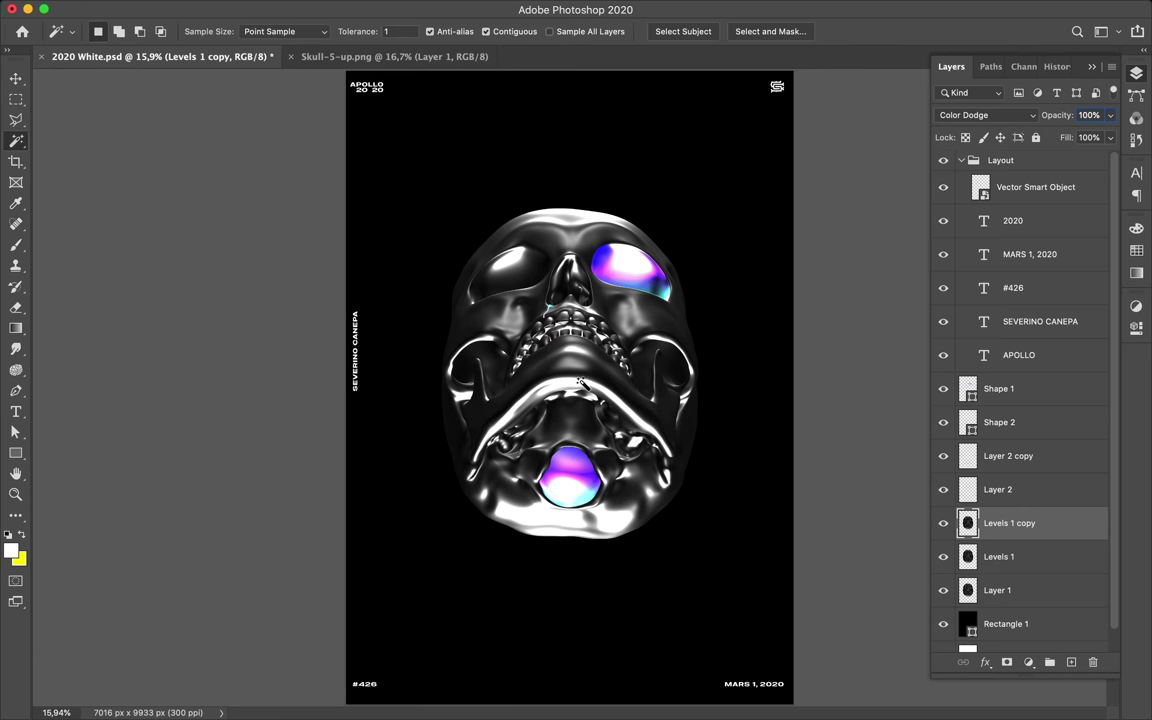
- Select the skull's brightest highlight areas with the Magic Wand
click(374, 8)
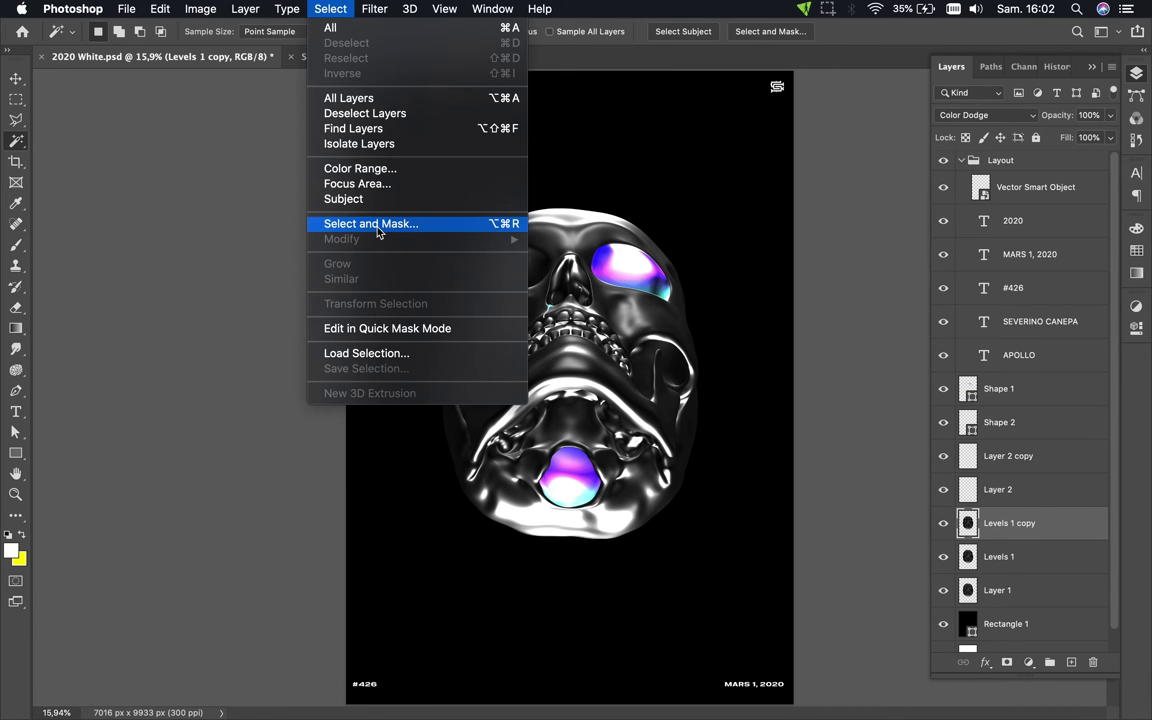
click(377, 226)
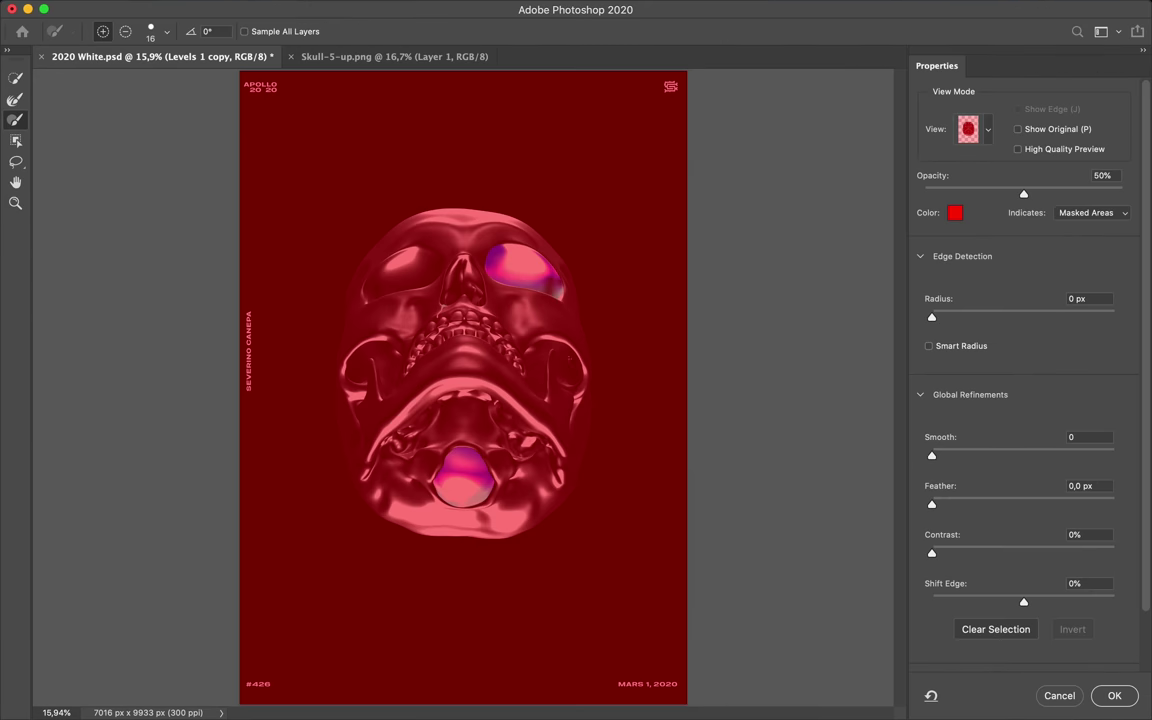
key(Escape)
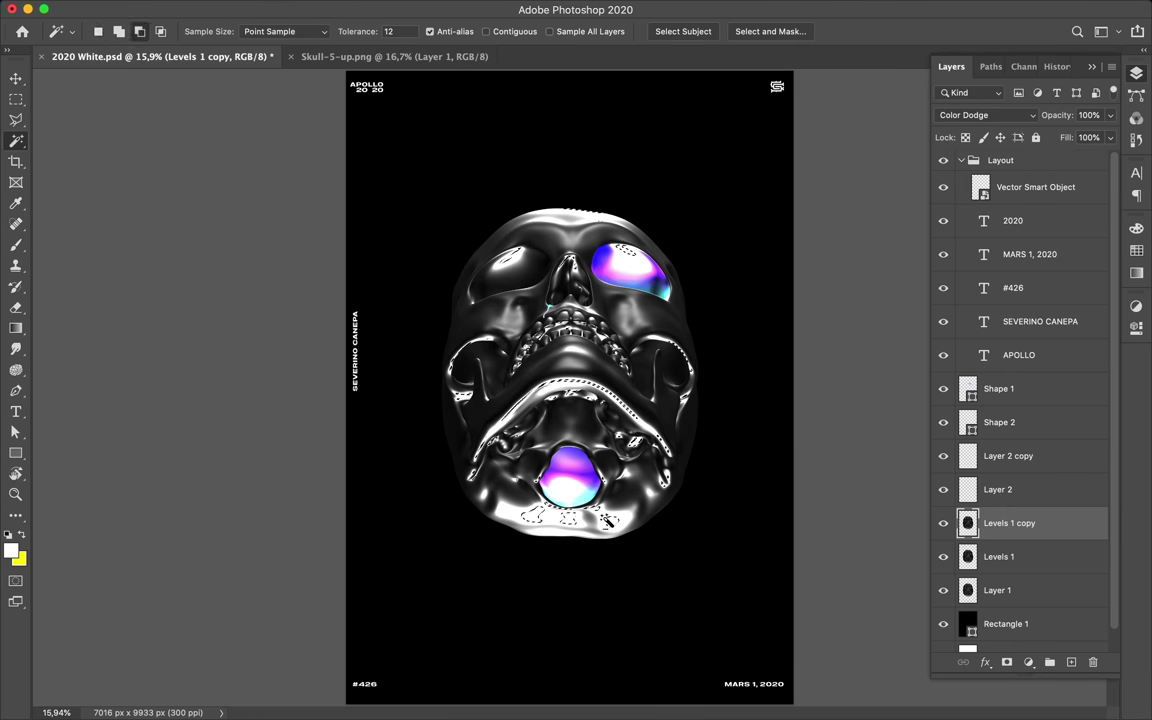
click(462, 351)
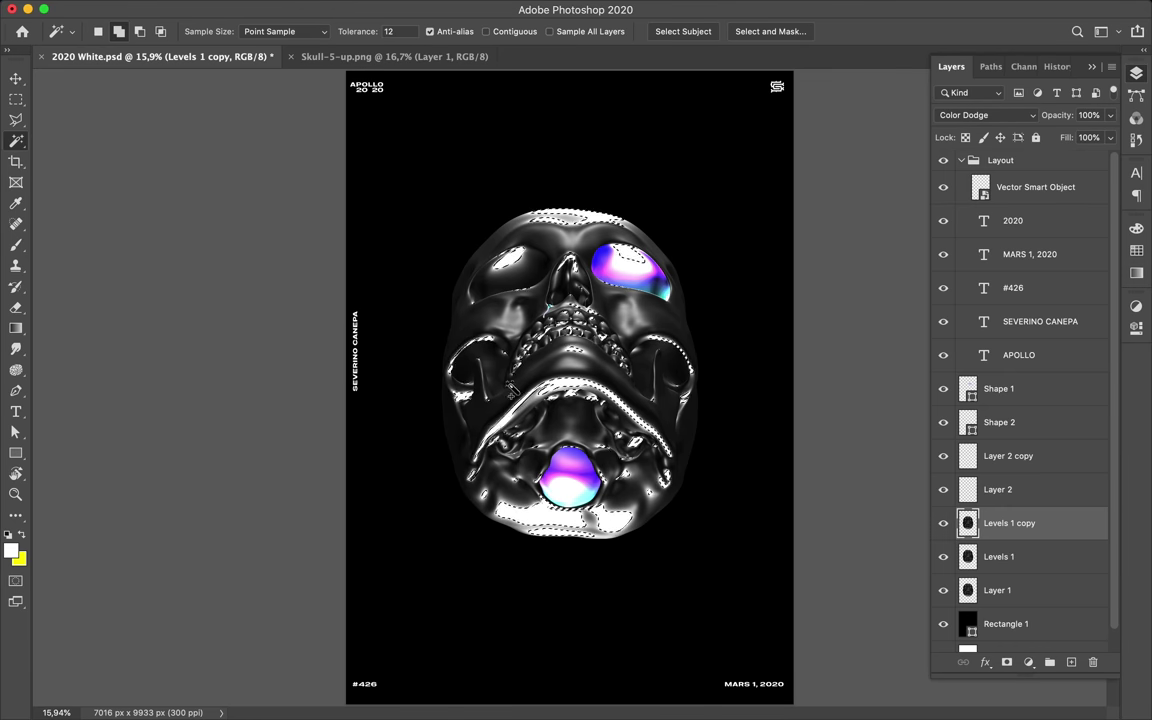
- Copy the selected highlights onto a new Layer 3 and shift it to check its contents
scroll(440, 410, up, 3)
scroll(425, 425, up, 3)
scroll(420, 430, up, 2)
scroll(420, 430, down, 3)
scroll(500, 480, down, 3)
key(ctrl+j)
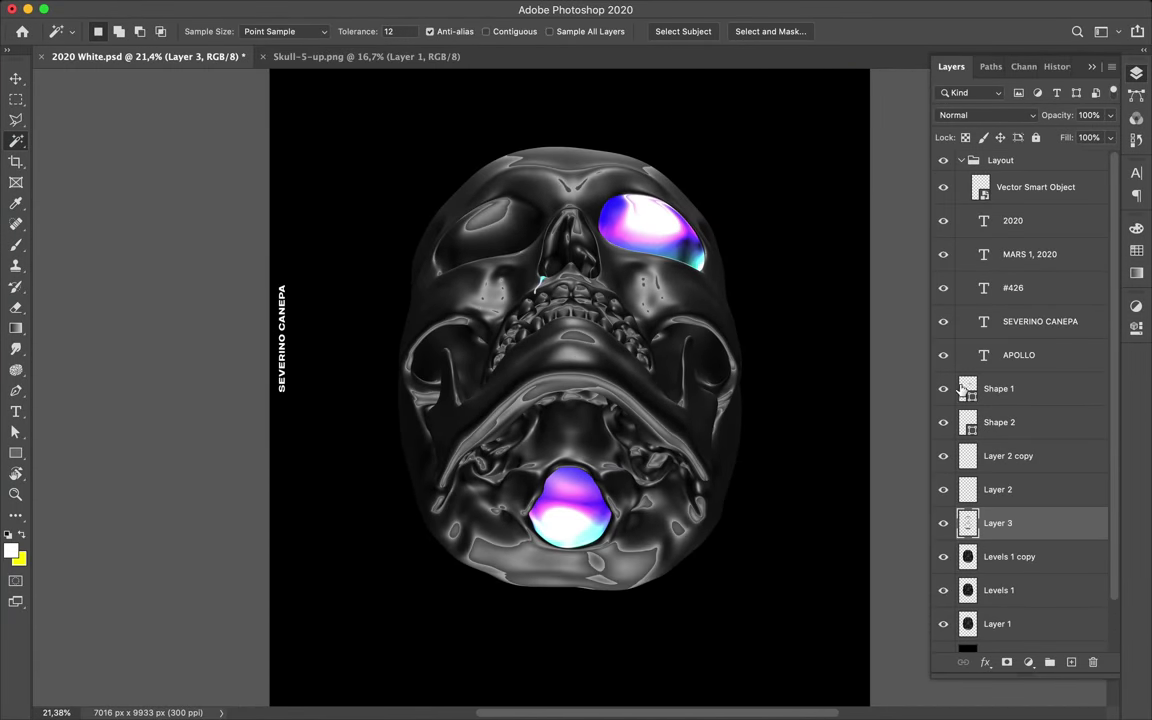
key(v)
mouse_move(620, 563)
mouse_down()
mouse_move(548, 527)
mouse_move(565, 567)
mouse_up()
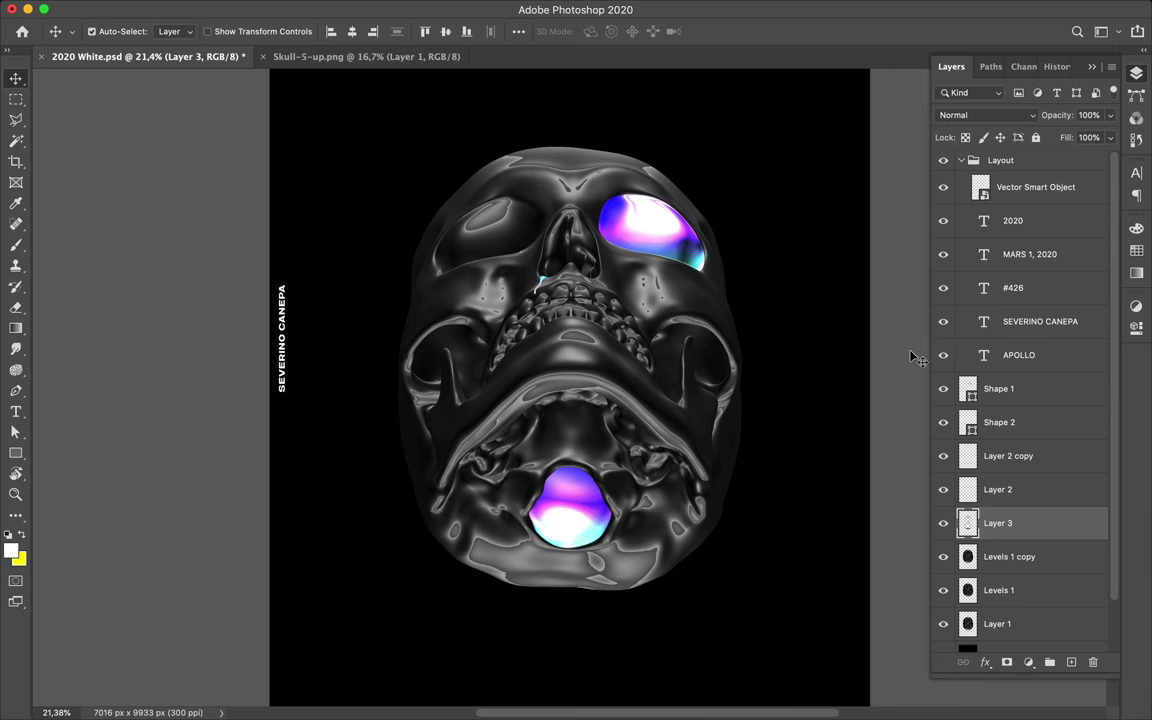
- Set Layer 3 to Color Dodge and apply a 341.6 px Gaussian Blur
click(985, 115)
click(969, 391)
click(374, 8)
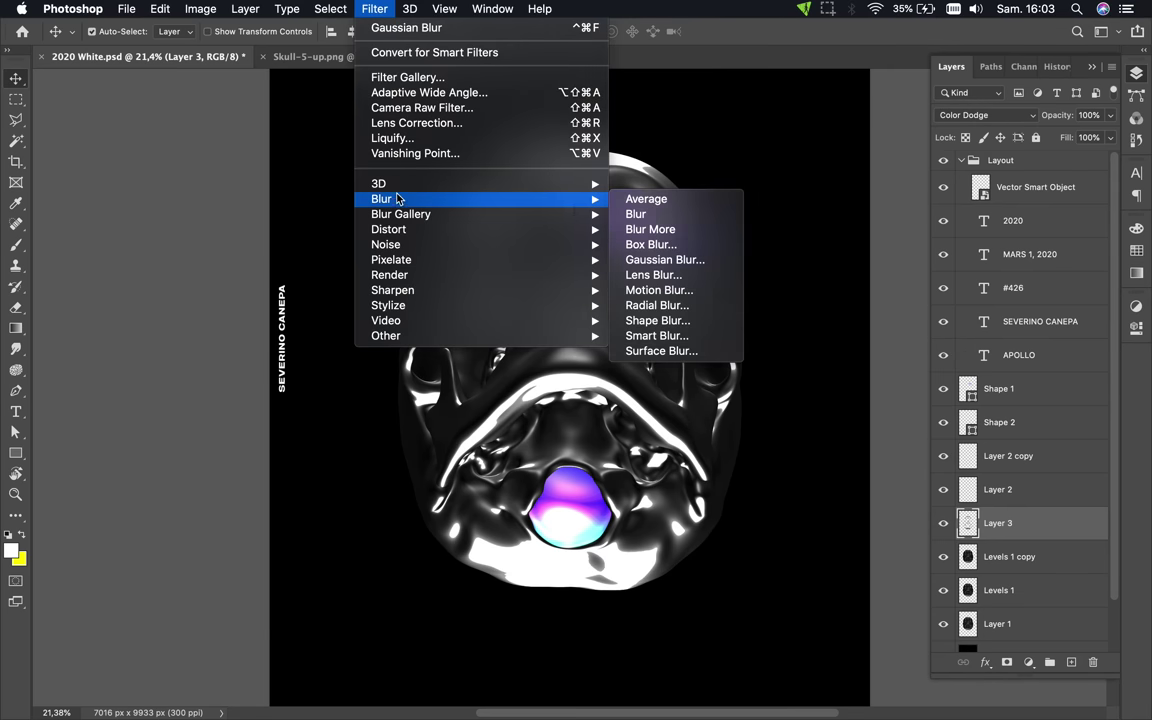
click(665, 259)
mouse_move(77, 252)
mouse_down()
mouse_move(167, 250)
mouse_move(102, 252)
mouse_up()
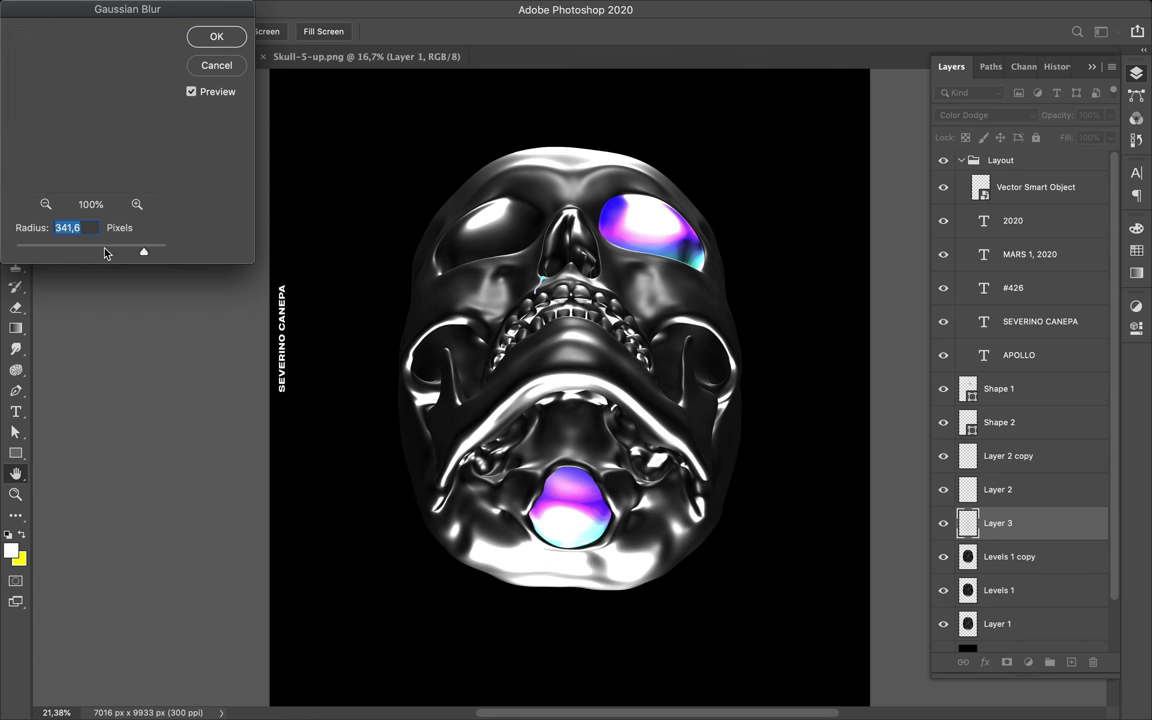
click(216, 36)
- Add a mask to Levels 1 copy and set up a 508 px brush at 39% opacity
click(1010, 556)
click(1007, 662)
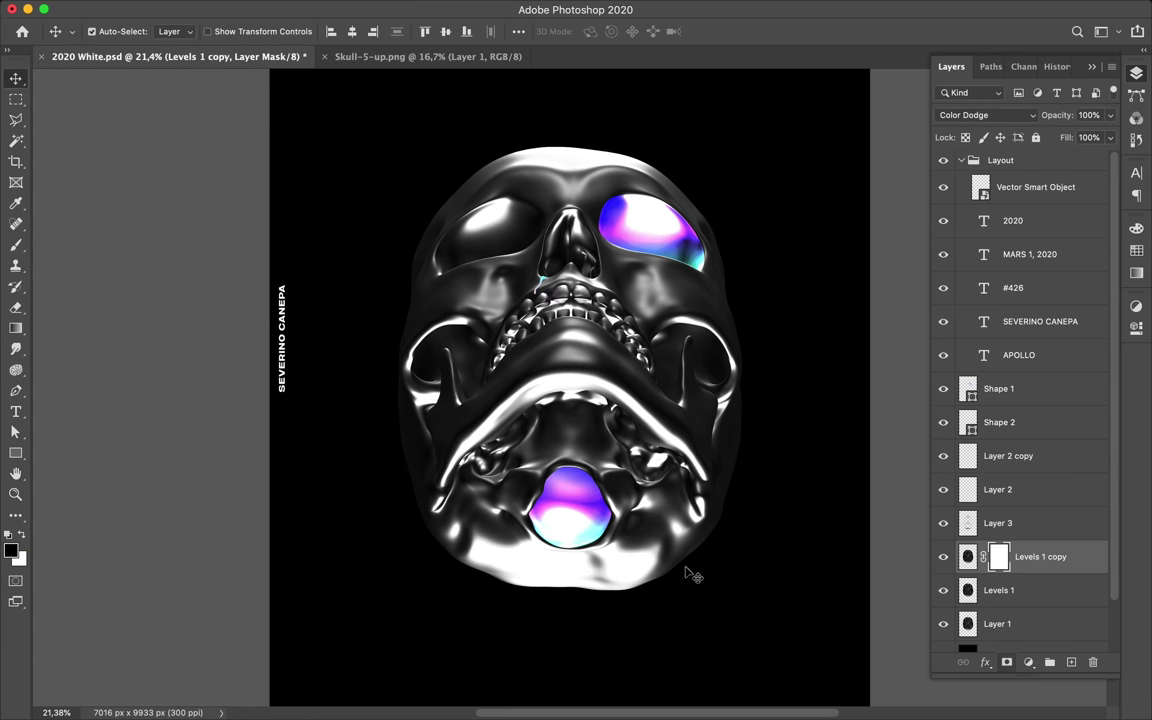
key(b)
right_click(712, 368)
drag(673, 236, 680, 236)
key(Return)
key(3)
key(9)
right_click(720, 234)
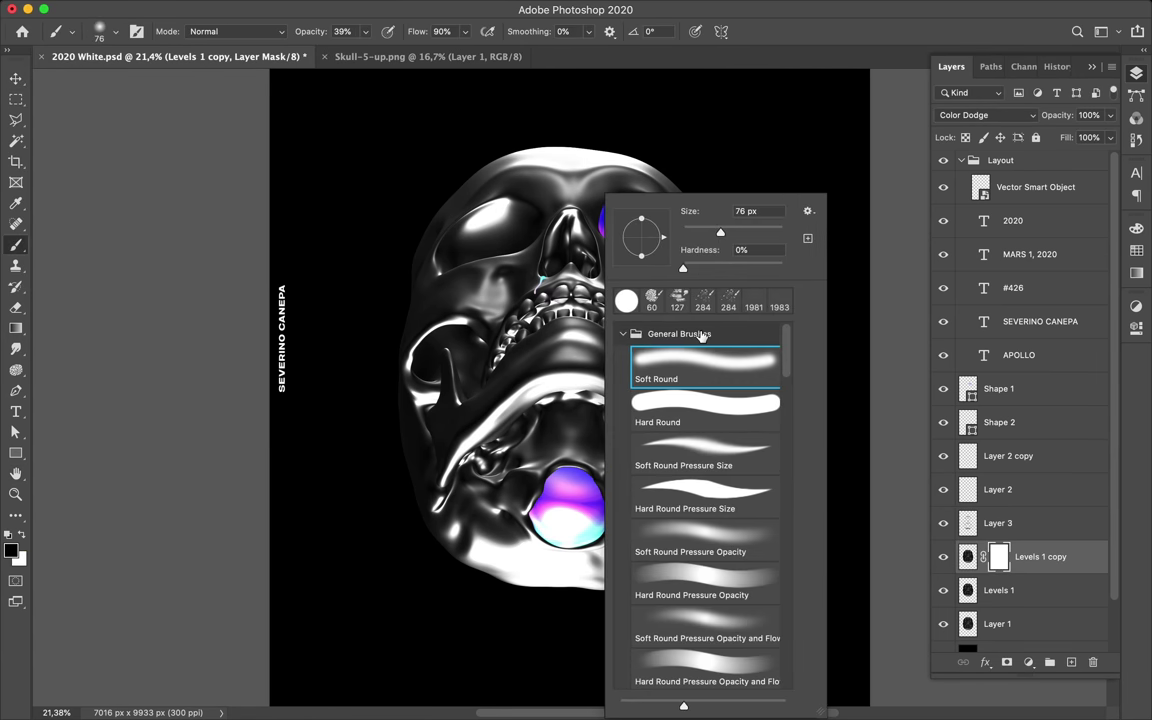
key(Return)
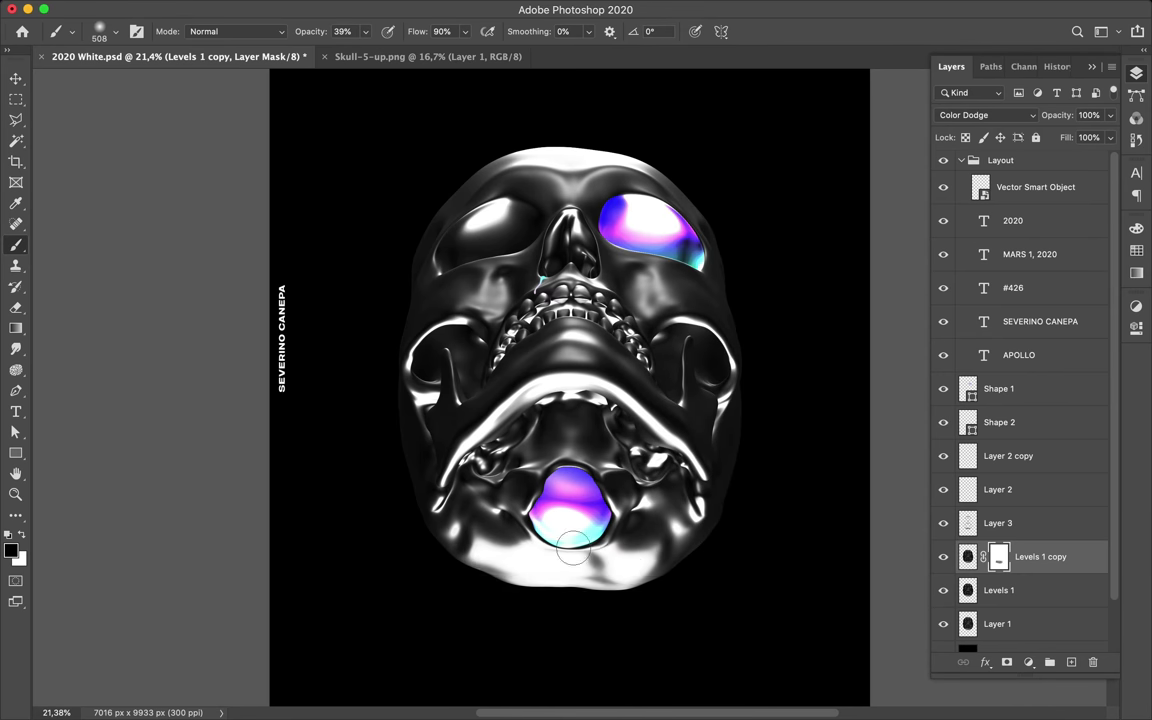
- Add a layer mask to Layer 3, then return to the Levels 1 copy mask
click(998, 523)
click(1007, 664)
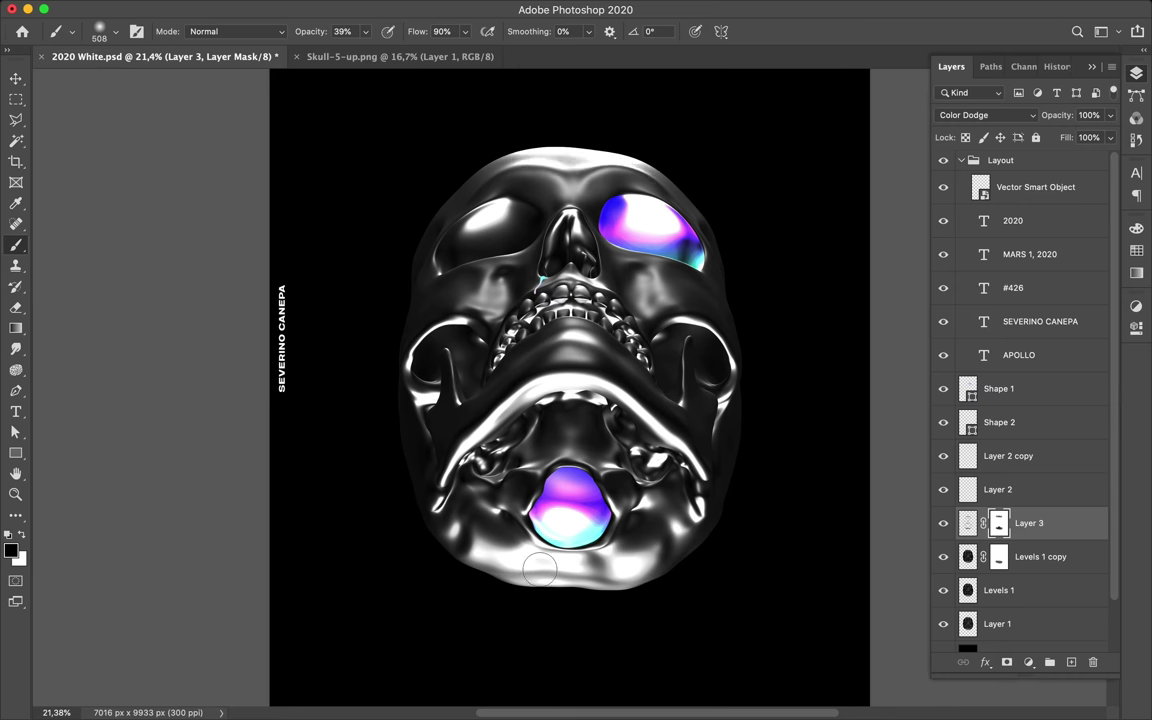
key(alt+bracketleft)
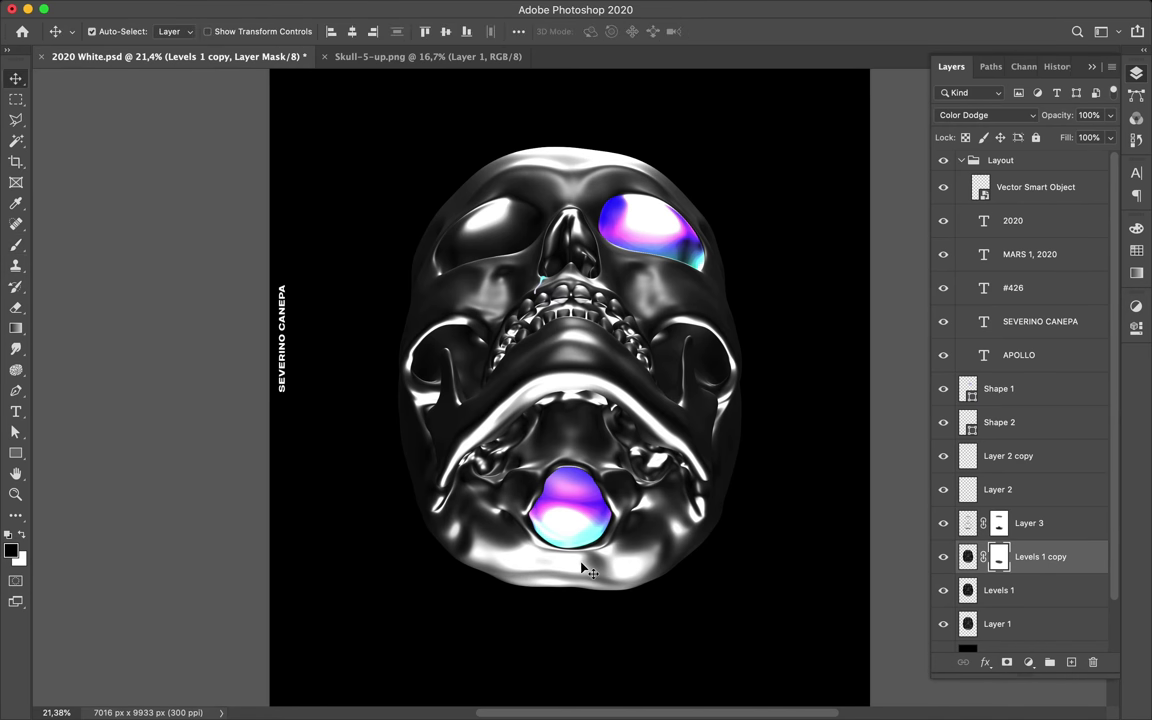
key(v)
- Hide and delete Layer 3 and Levels 1 copy
scroll(740, 432, up, 3)
scroll(740, 432, down, 1)
click(943, 557)
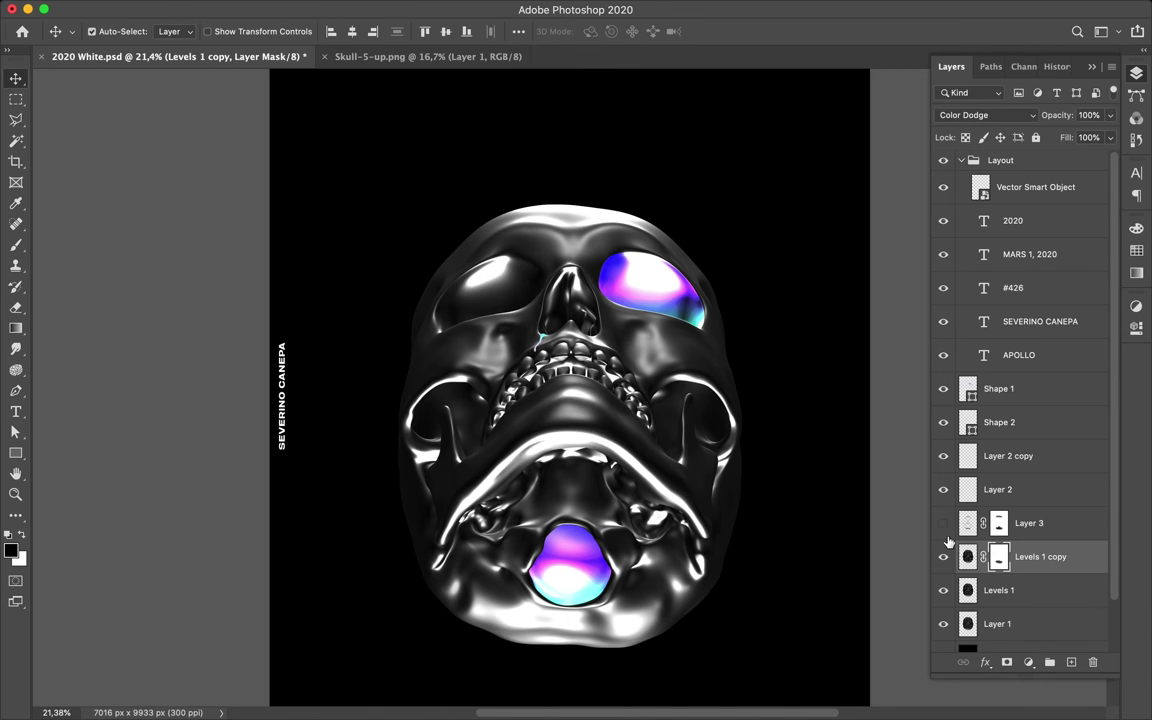
click(943, 523)
shift+click(1030, 523)
key(Delete)
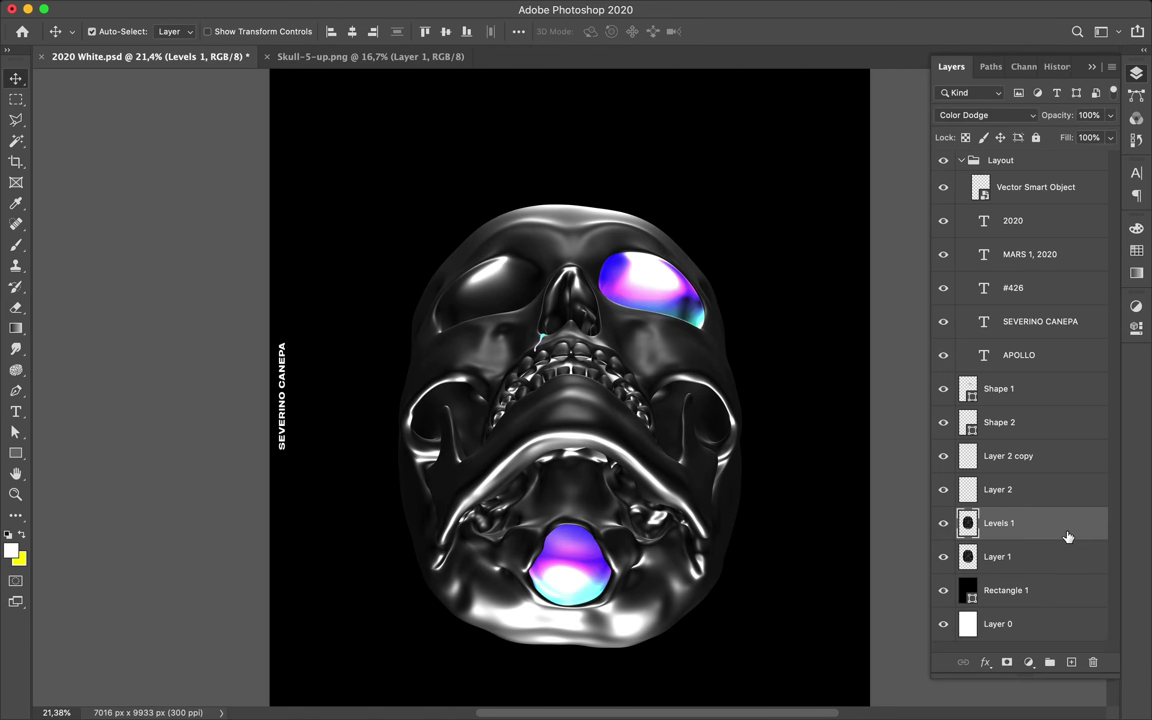
- Draw a purple-to-teal gradient-filled circle with the Ellipse tool
scroll(667, 333, up, 2)
scroll(667, 333, up, 2)
scroll(667, 333, down, 2)
scroll(663, 336, down, 1)
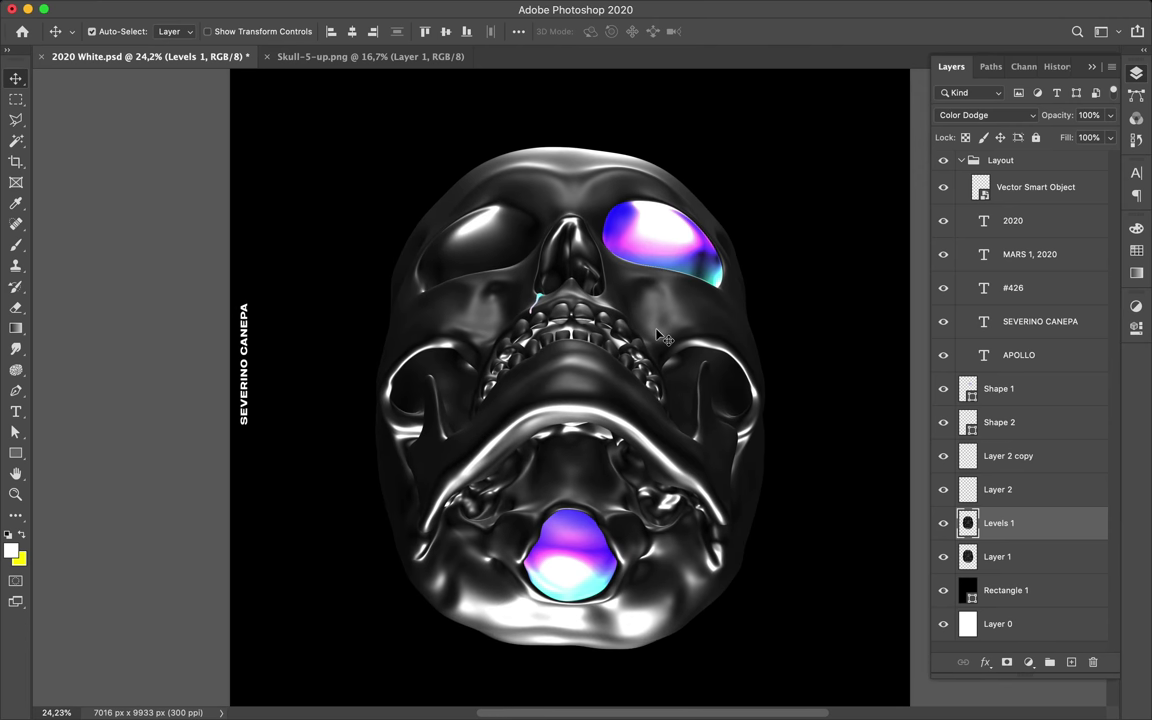
scroll(505, 311, down, 1)
scroll(512, 290, down, 1)
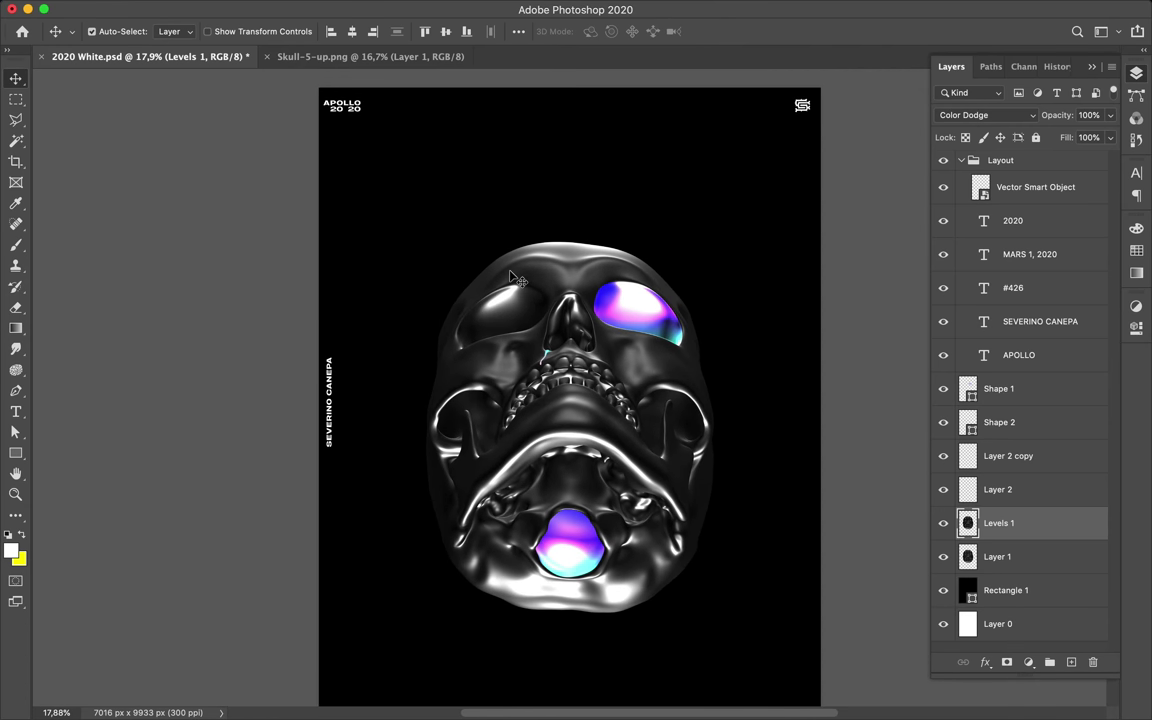
key(u)
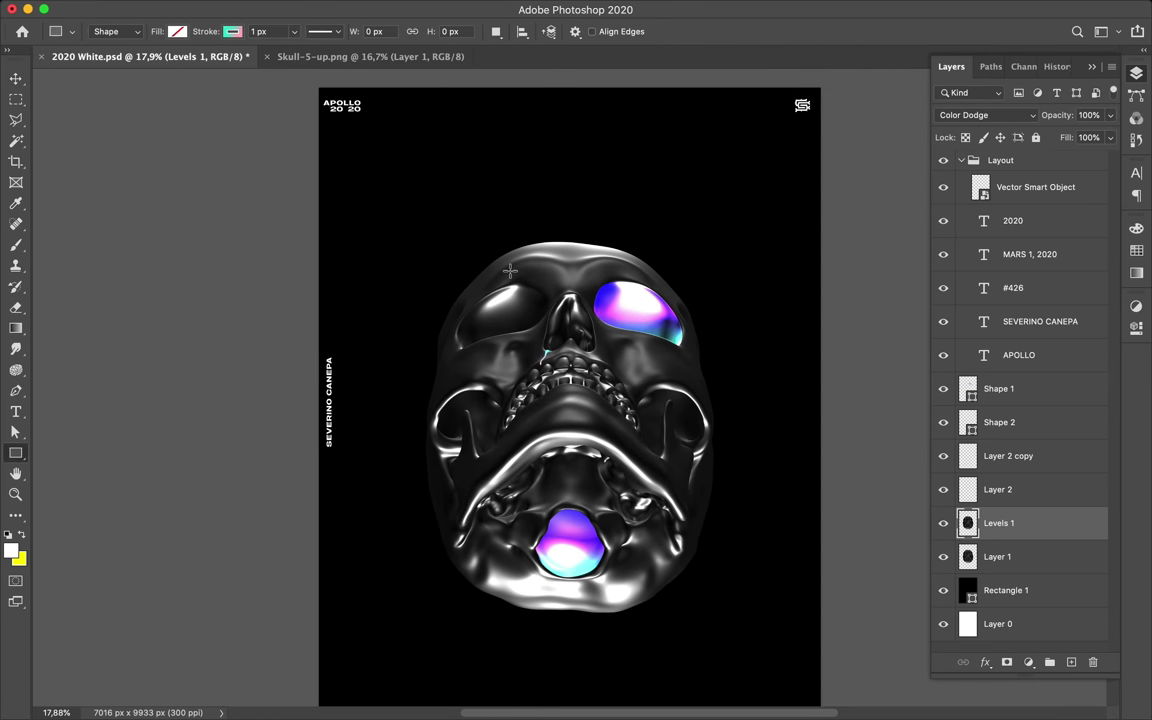
right_click(16, 453)
click(60, 433)
click(177, 31)
click(139, 62)
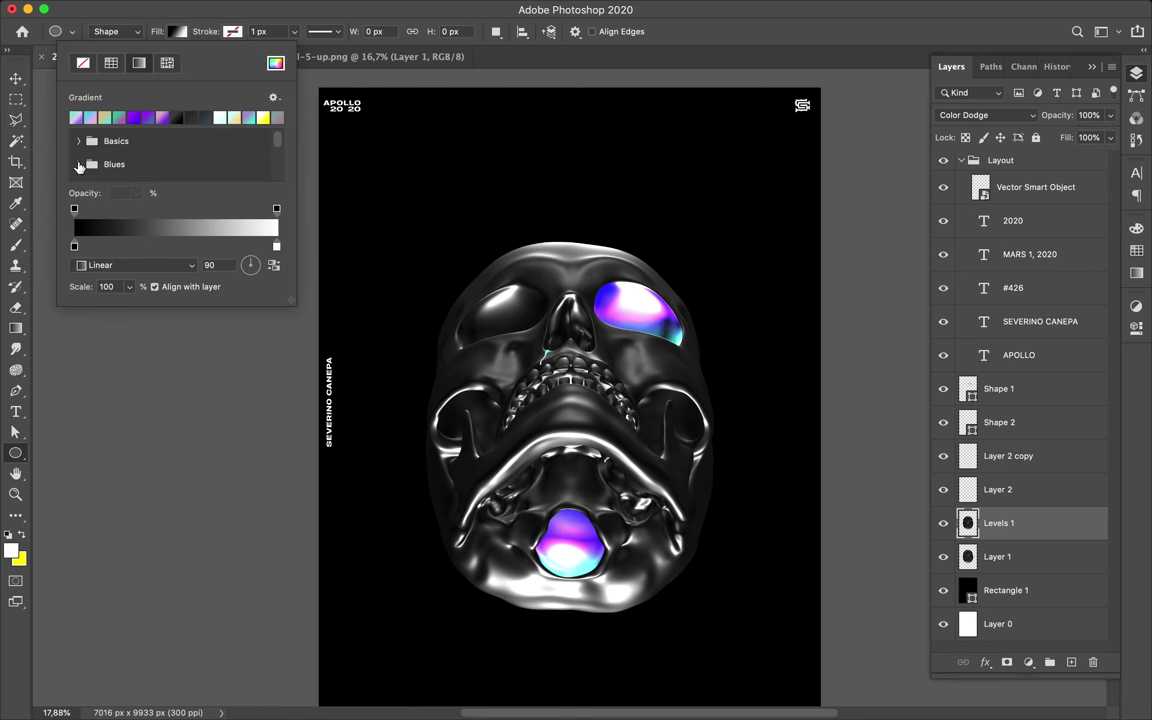
drag(568, 265, 663, 357)
- Move the circle layer below Layer 1, scale it to about 158%, and duplicate it
key(v)
drag(1000, 522, 1012, 584)
key(ctrl+t)
drag(473, 167, 416, 184)
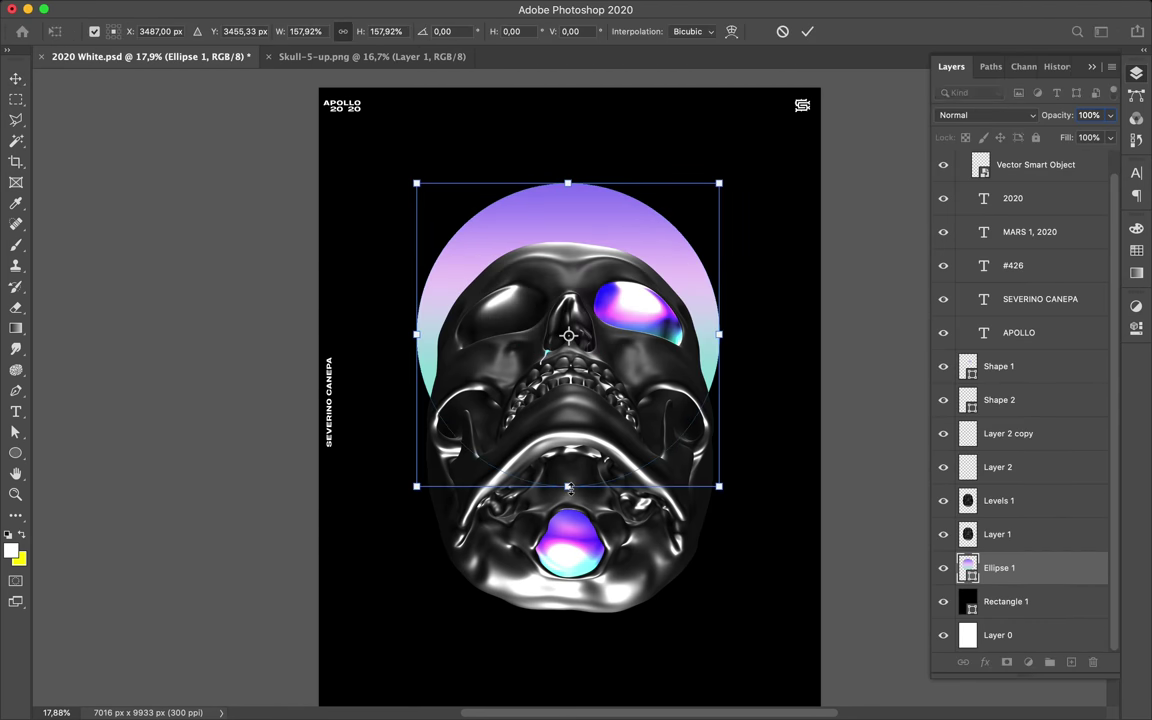
key(Return)
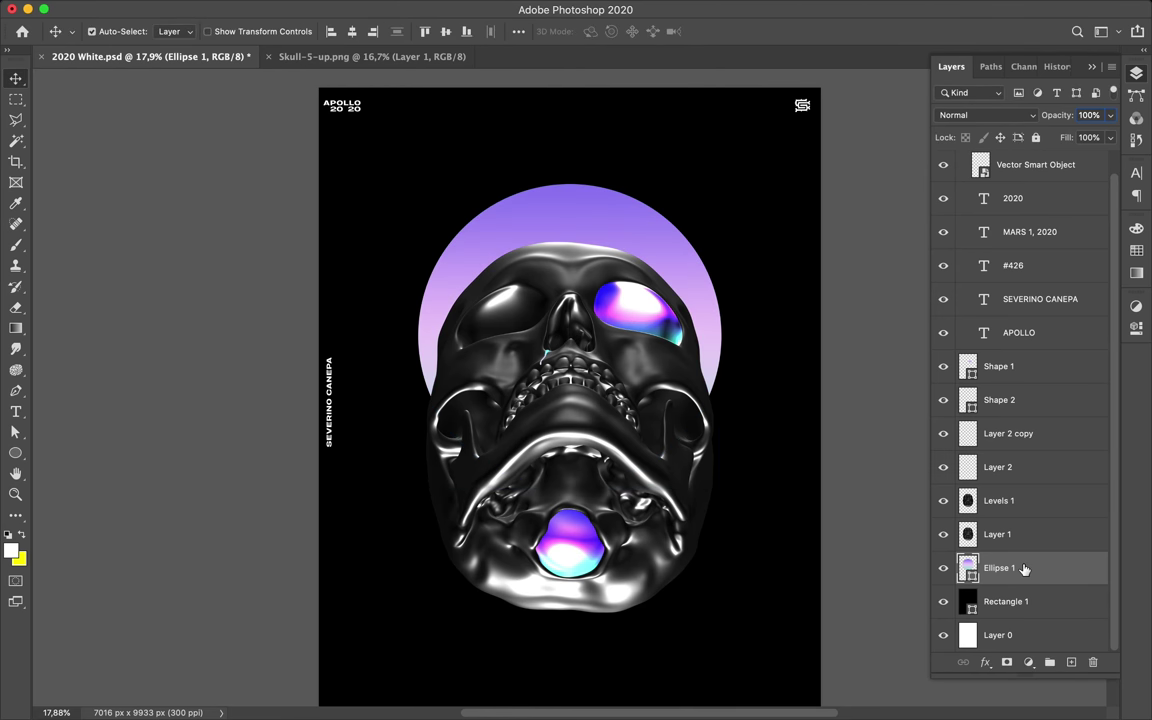
drag(1024, 569, 1020, 586)
click(330, 9)
mouse_move(381, 199)
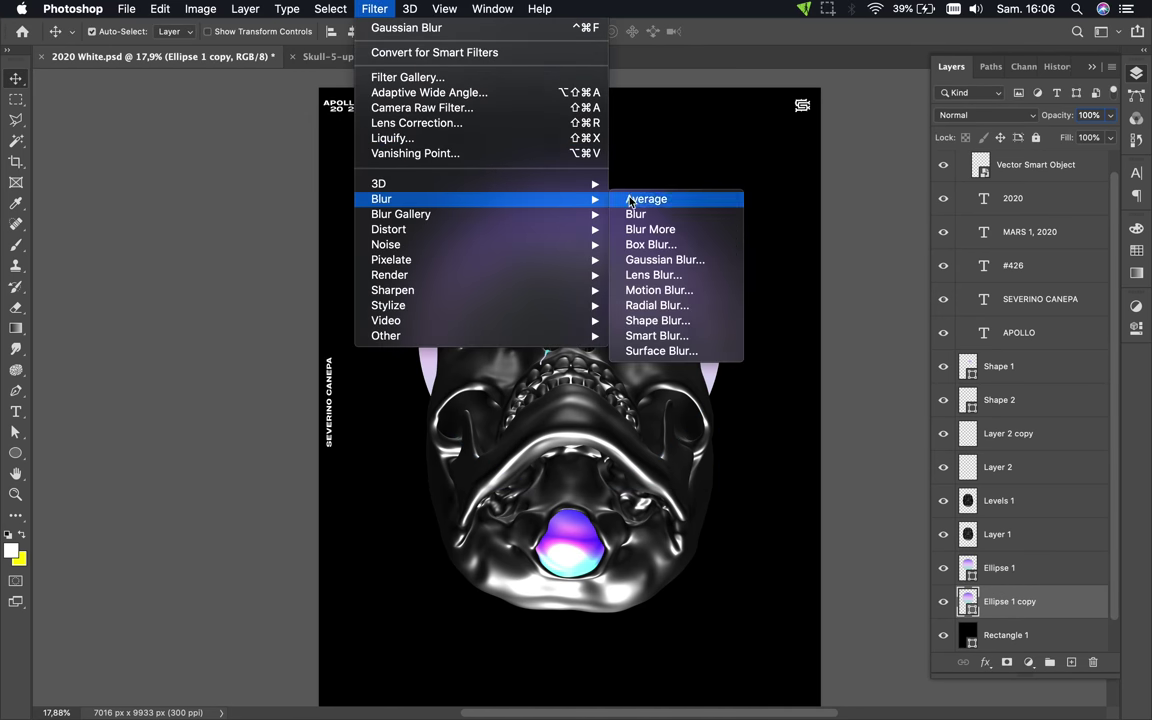
- Gaussian-blur the circle copy and remove the extra glow copies
click(665, 259)
drag(102, 257, 98, 257)
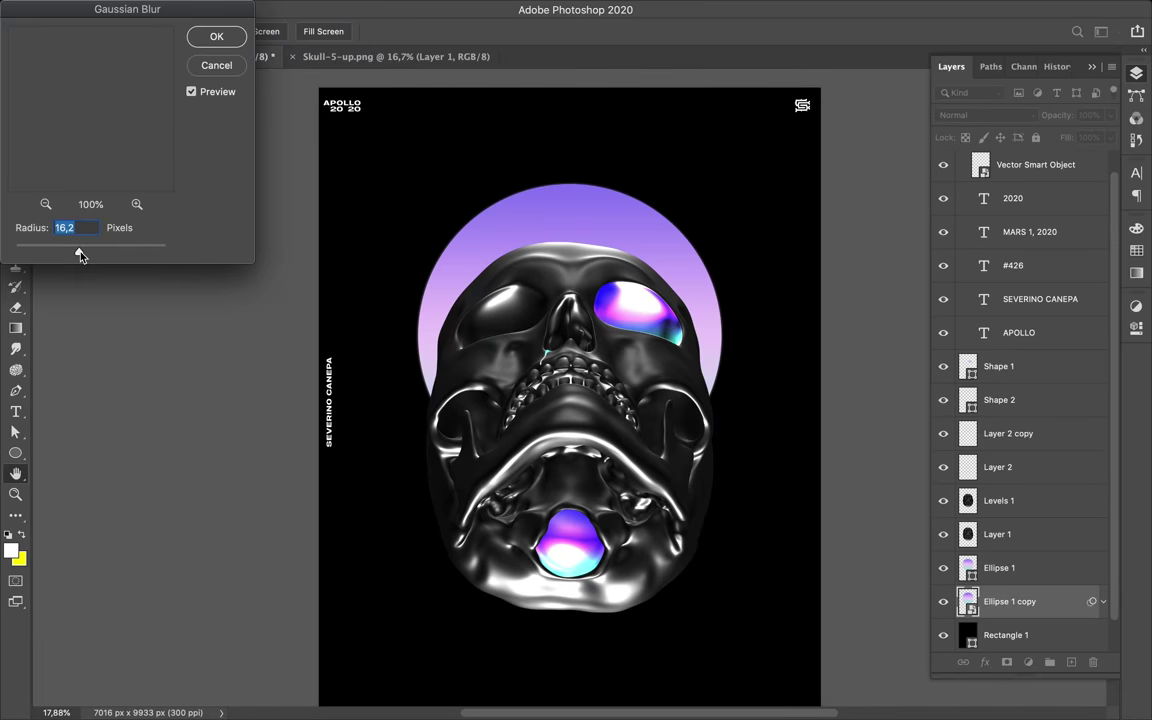
click(216, 36)
drag(990, 594, 1039, 583)
key(Delete)
key(Delete)
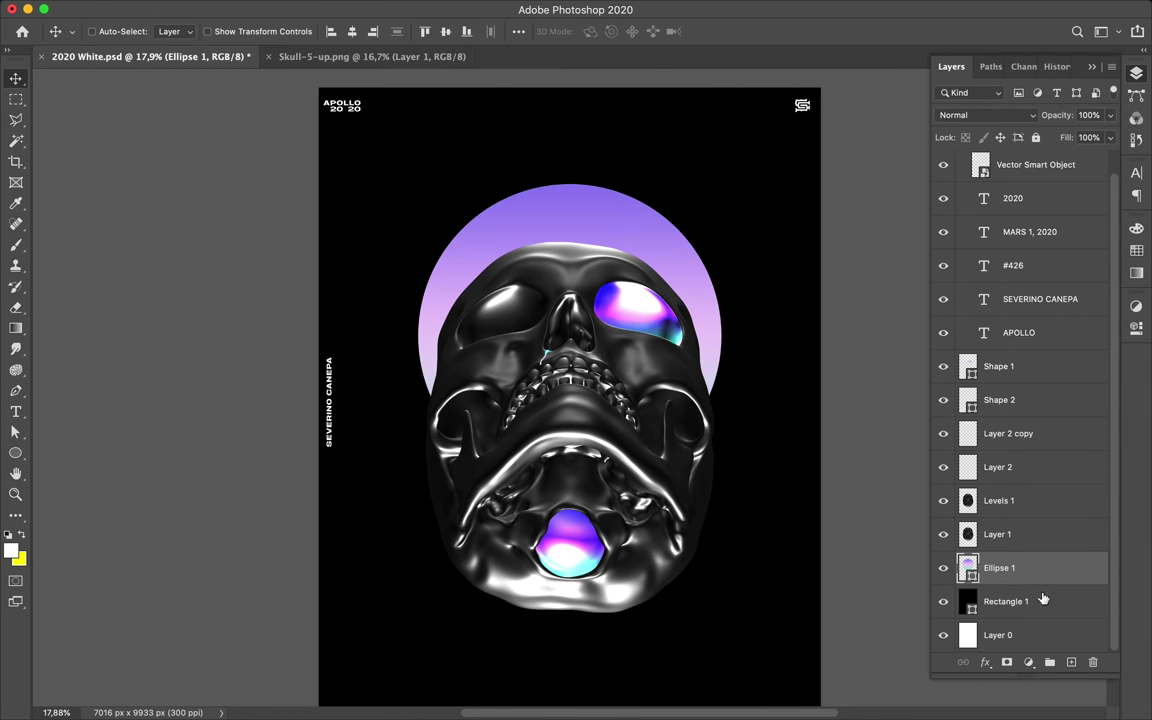
- Add a Linear Dodge (Add) glow copy and a Multiply ellipse copy at 59% fill
drag(1042, 598, 1045, 617)
click(985, 115)
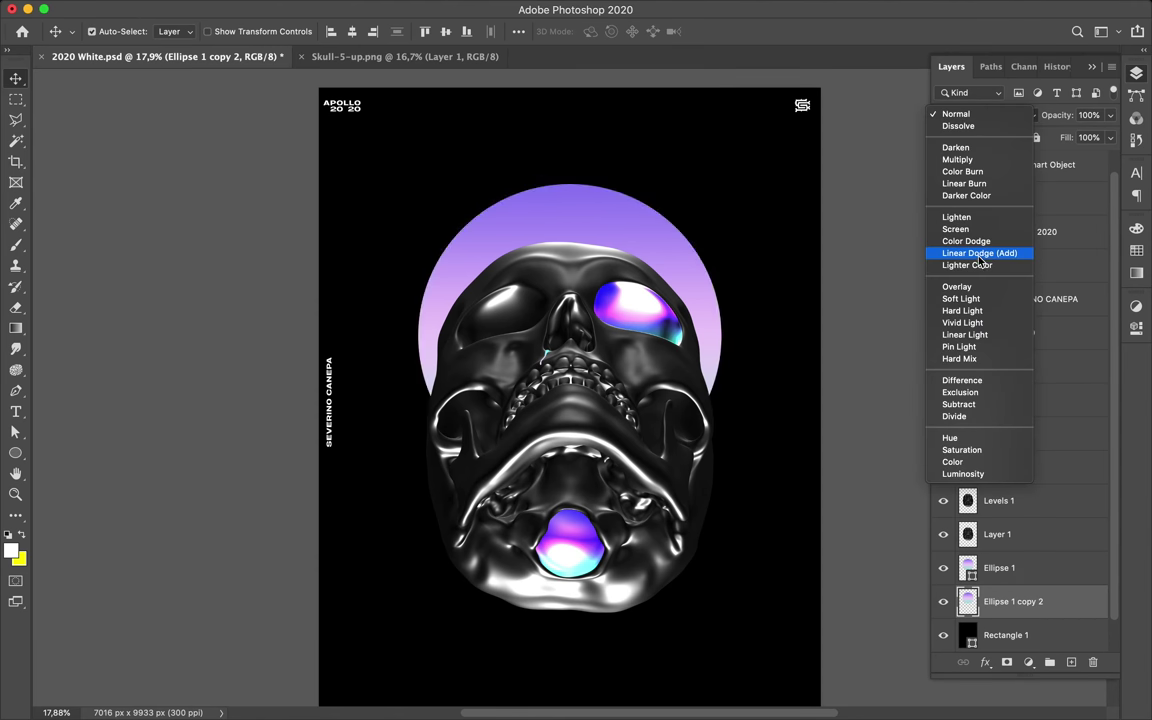
click(964, 252)
drag(1040, 601, 1039, 568)
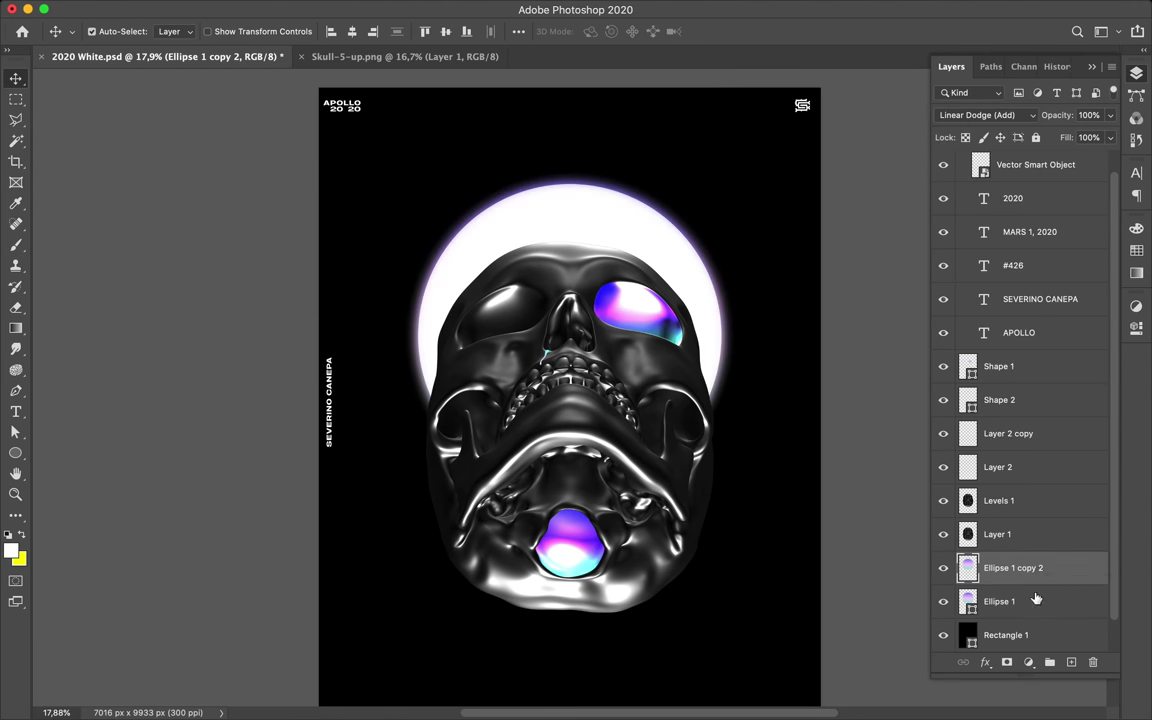
drag(1023, 598, 1028, 565)
click(980, 115)
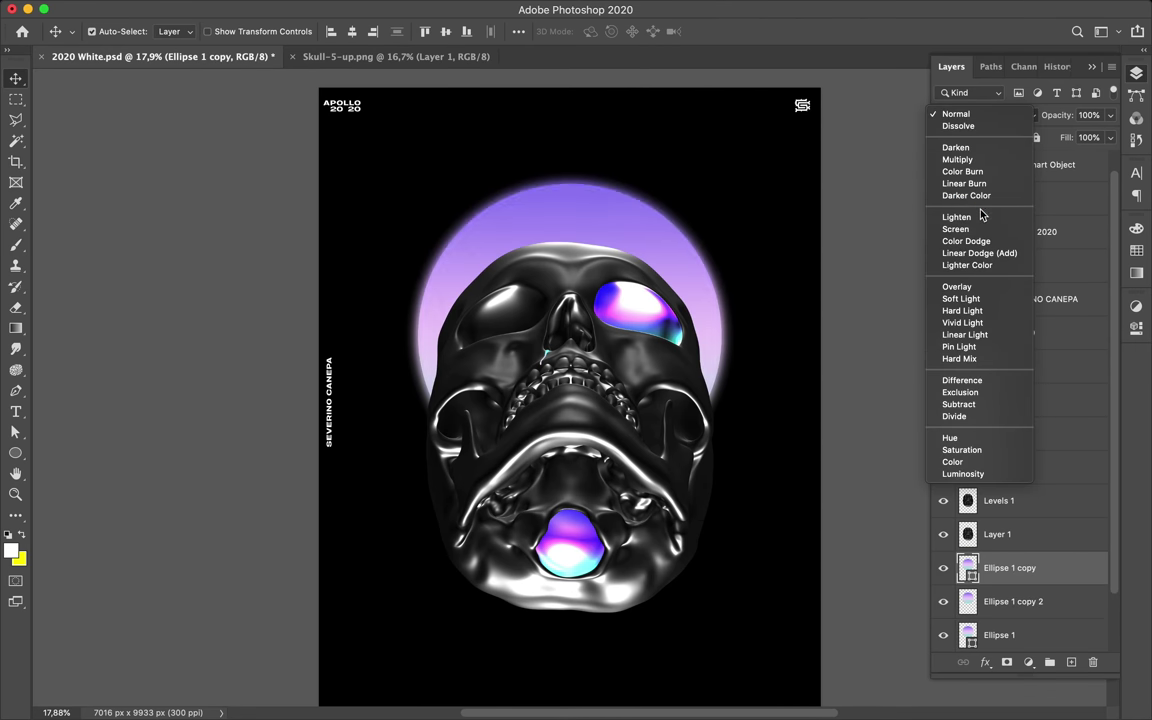
click(957, 159)
drag(1110, 137, 1057, 160)
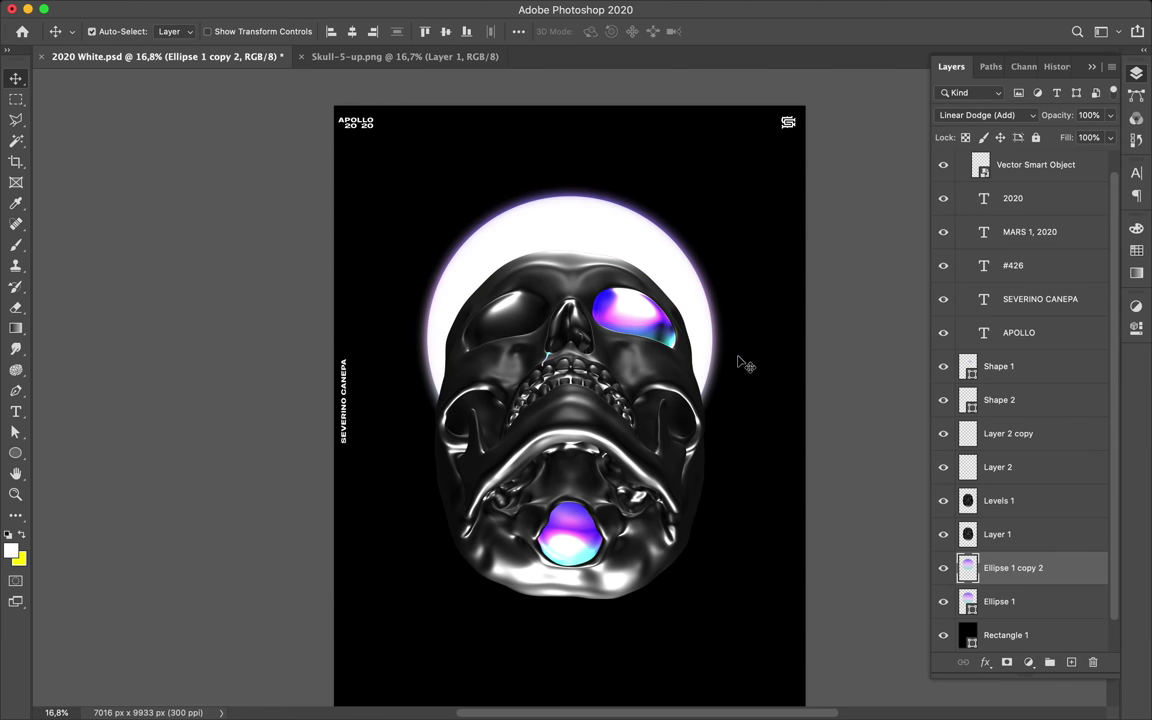
- Shrink Ellipse 1 and the glow copy to about 93% and nudge them into place
shift+click(1005, 600)
key(super+t)
drag(512, 446, 525, 430)
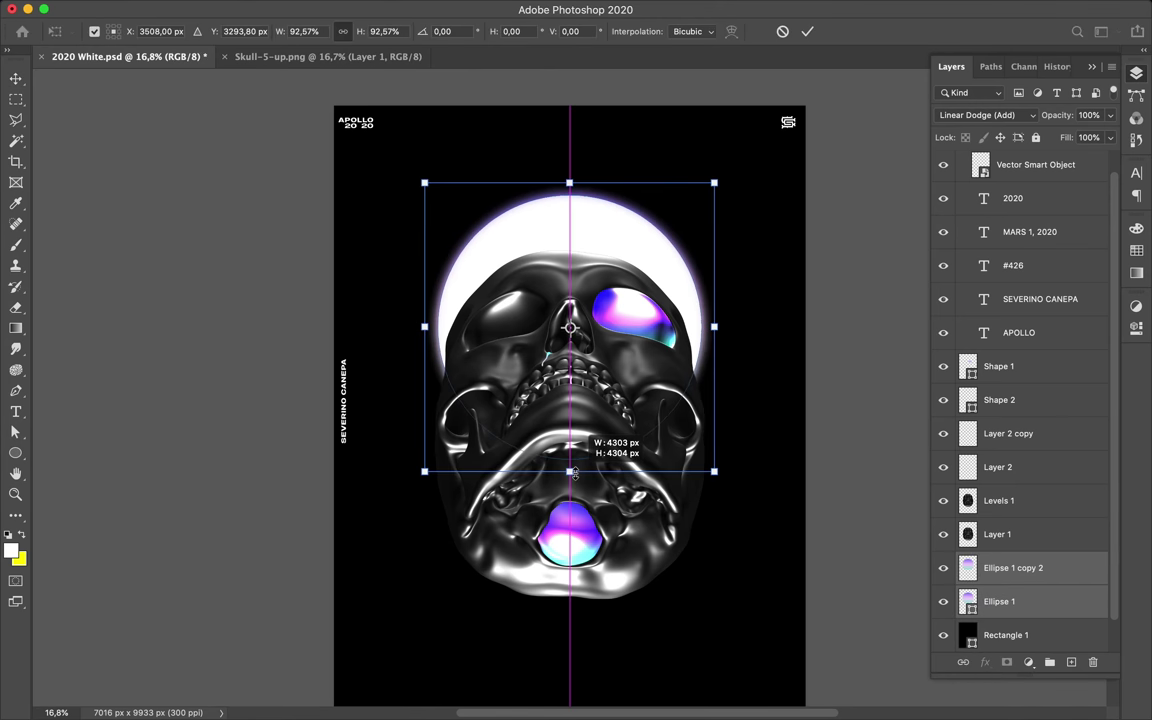
key(Return)
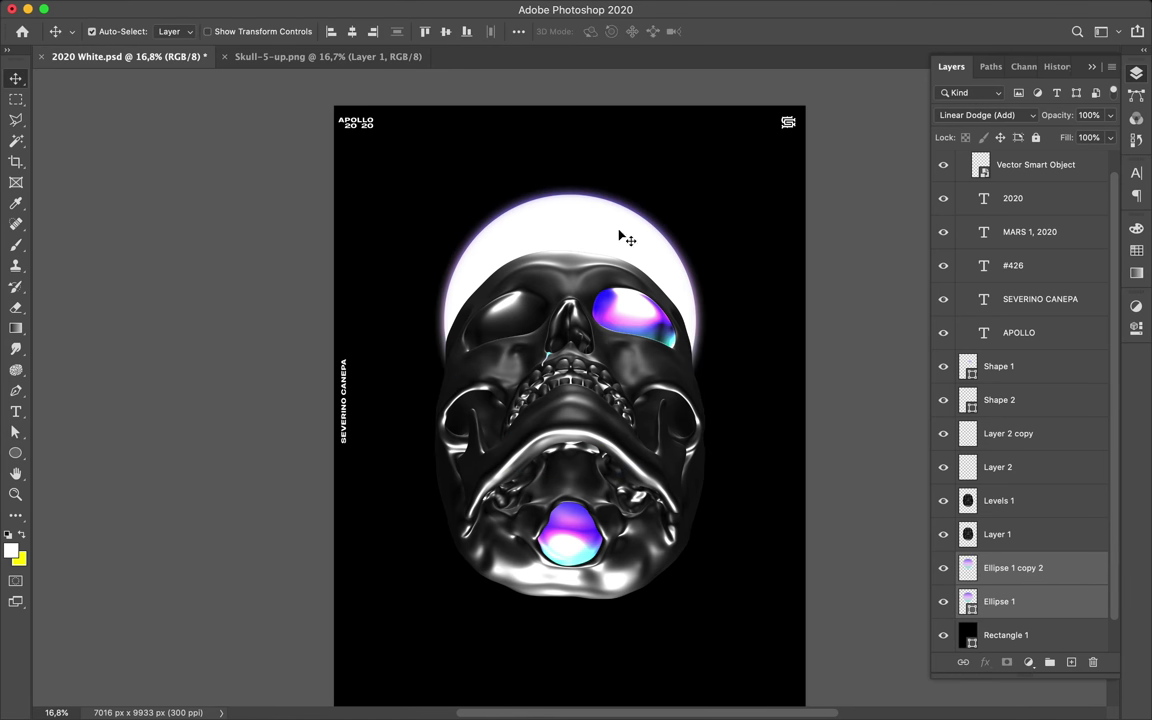
drag(620, 236, 617, 238)
scroll(620, 240, down, 3)
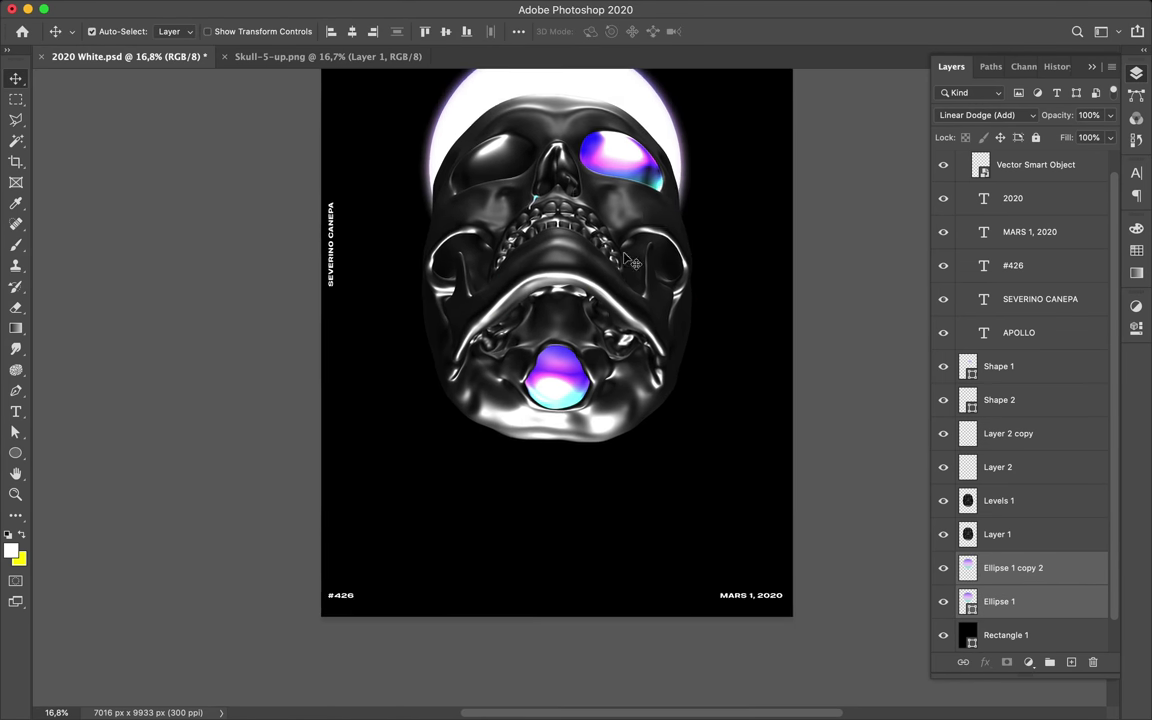
scroll(604, 193, up, 3)
click(997, 570)
mouse_move(997, 570)
mouse_down()
mouse_move(1023, 527)
mouse_move(1000, 517)
mouse_up()
click(980, 115)
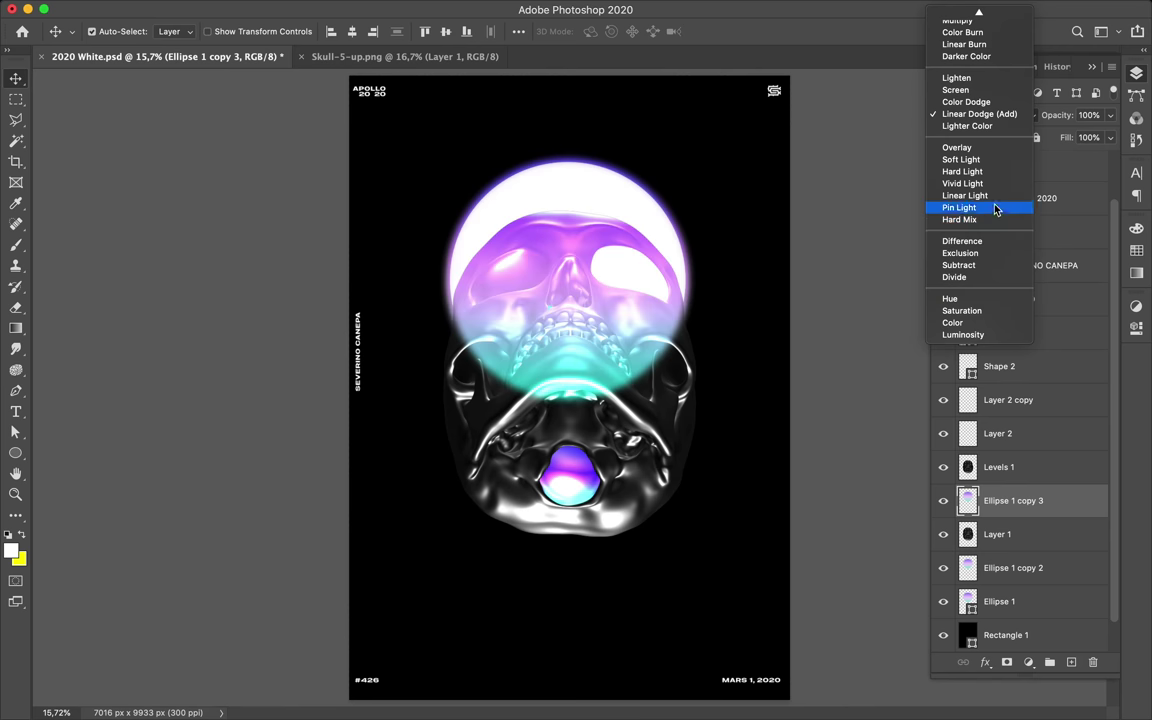
click(960, 207)
drag(1092, 157, 1045, 157)
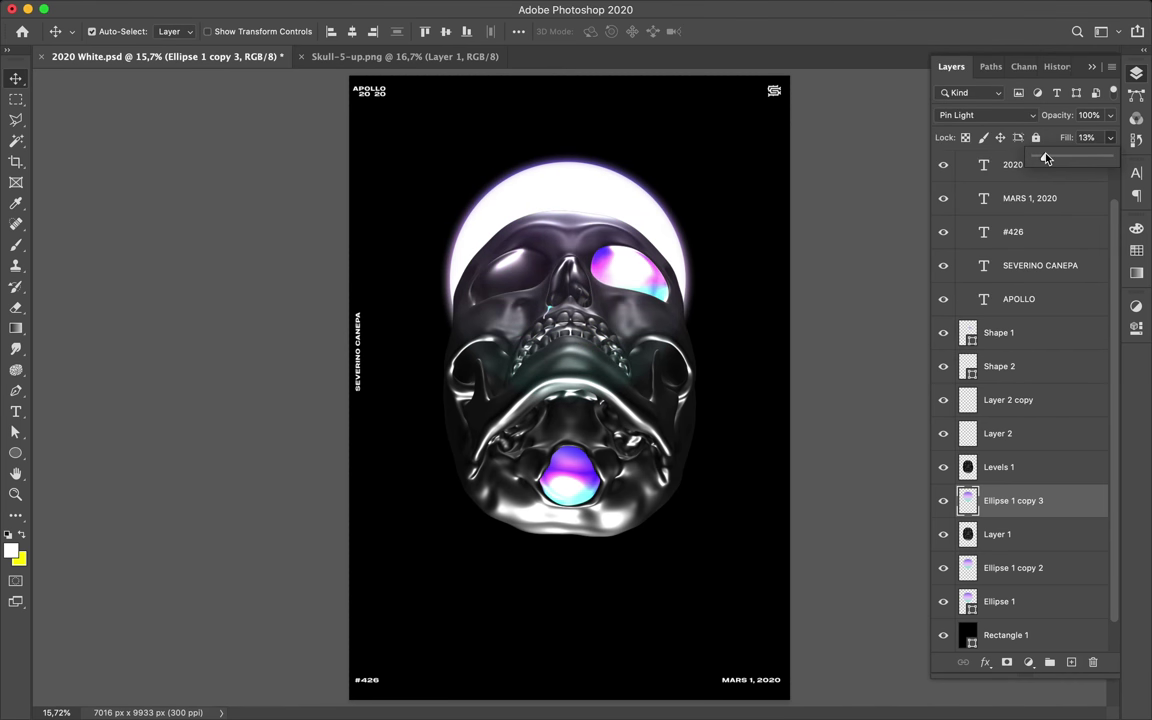
click(1110, 158)
click(985, 115)
click(951, 15)
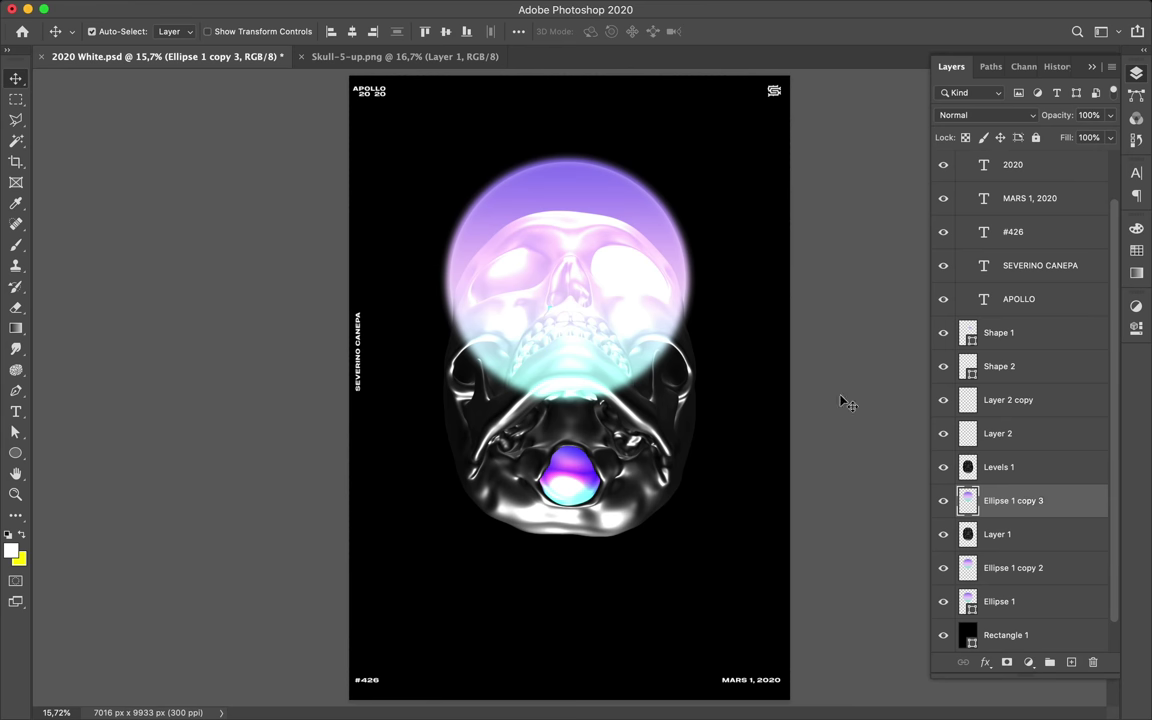
drag(1036, 501, 1053, 469)
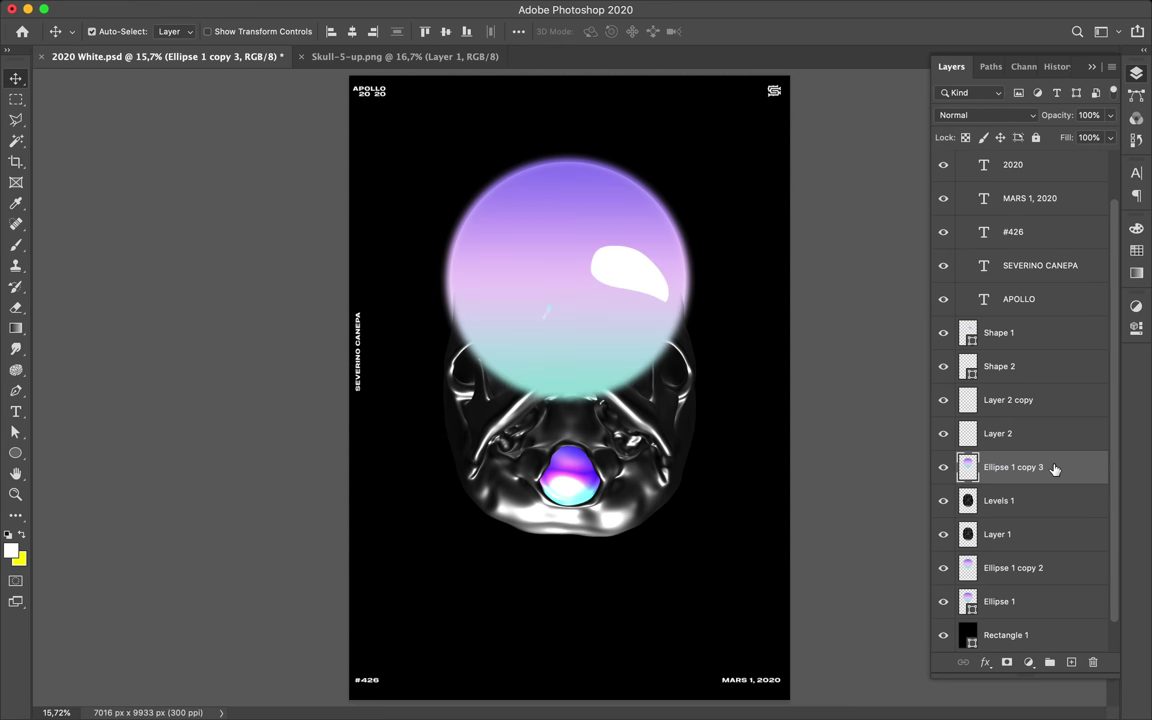
key(ctrl+z)
key(ctrl+z)
key(ctrl+z)
click(1016, 566)
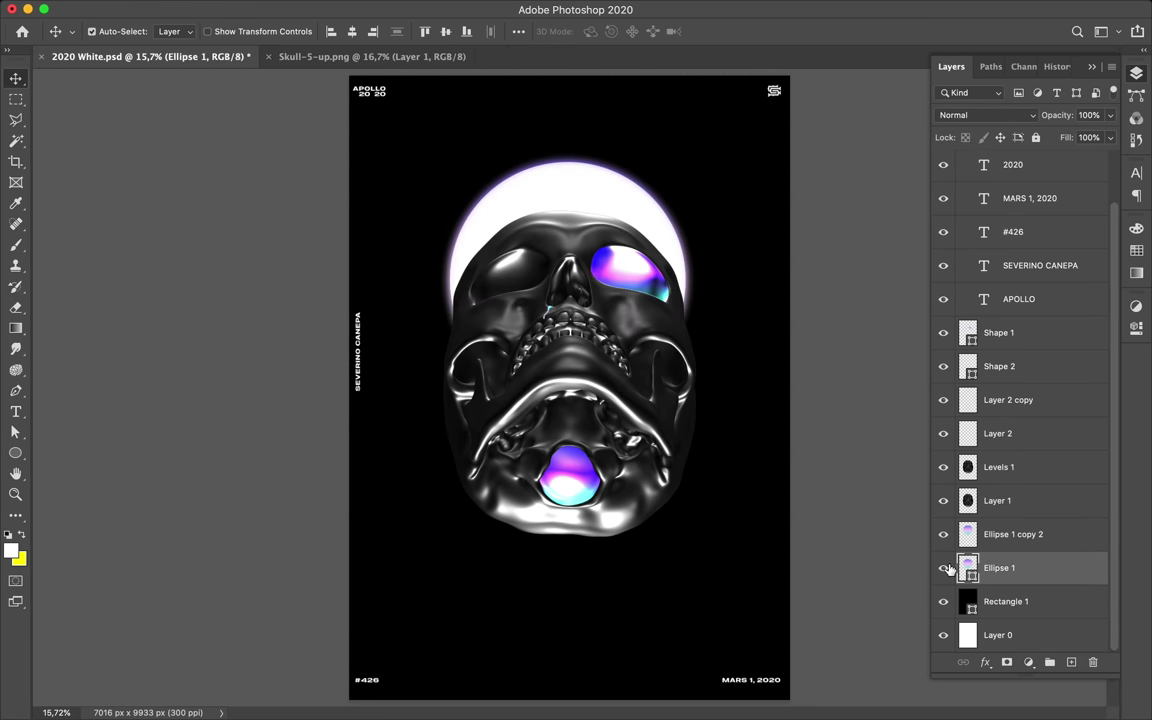
drag(1031, 569, 1031, 452)
- Move the circle copy over the mouth and make it an unfilled ring with a 71 px purple-to-teal gradient stroke
drag(630, 255, 632, 606)
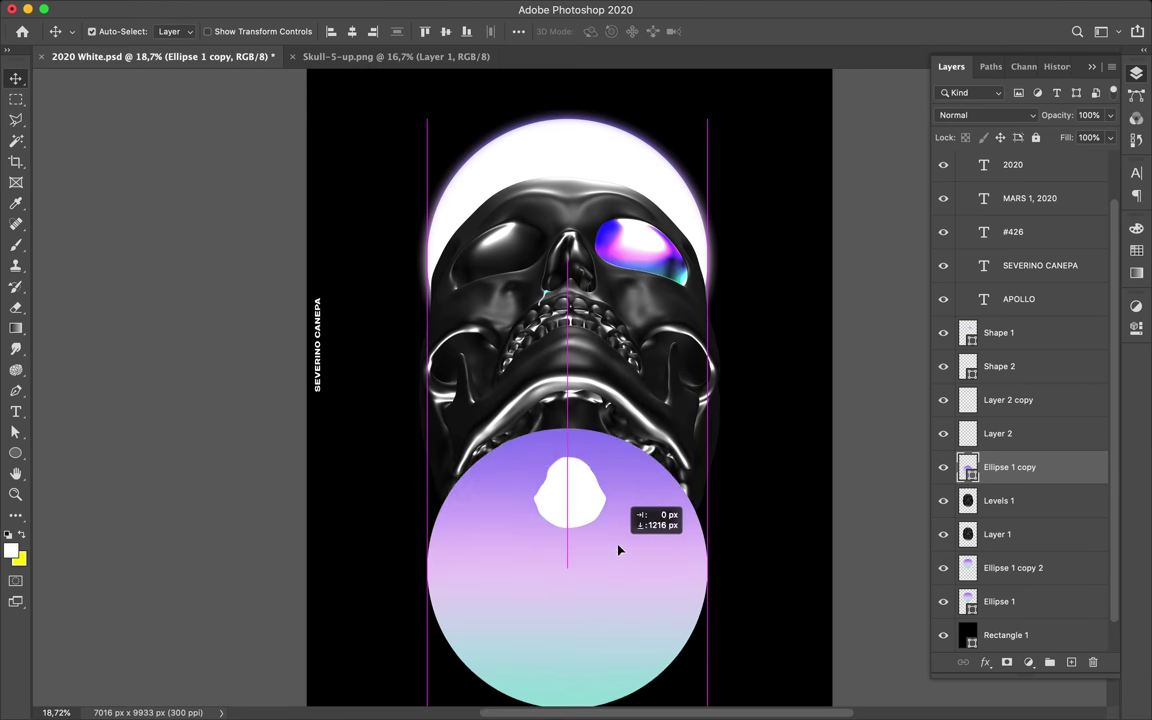
key(a)
click(238, 31)
click(132, 62)
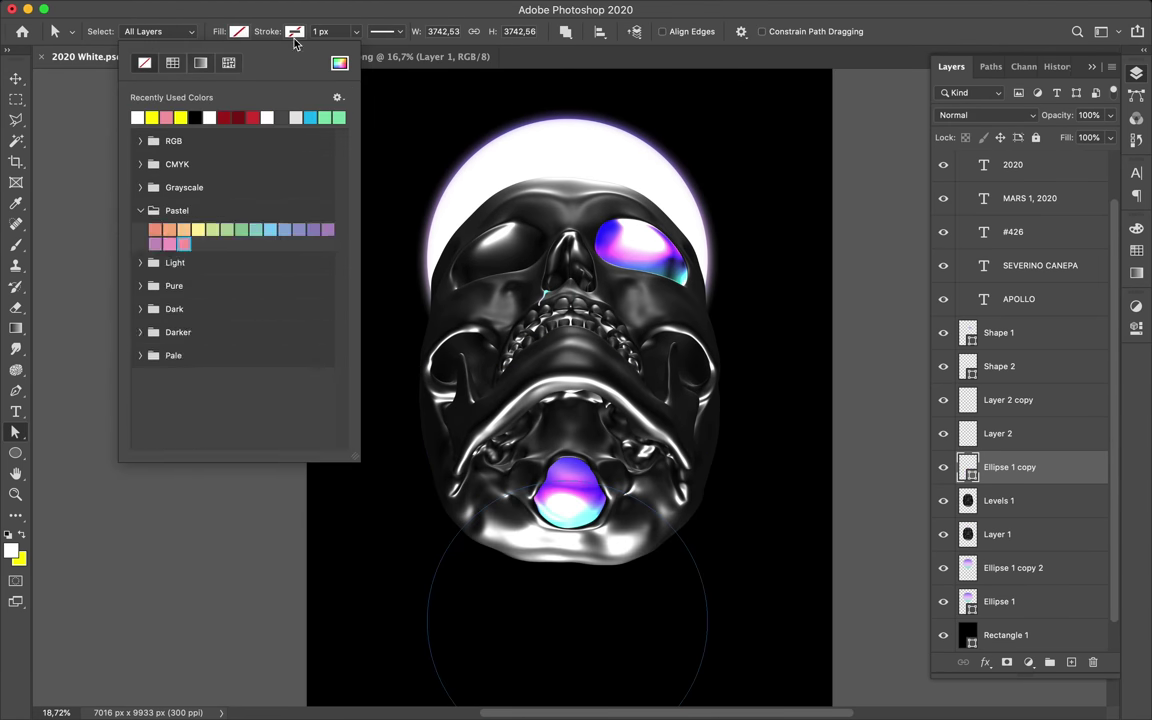
click(293, 31)
scroll(245, 205, down, 2)
click(256, 62)
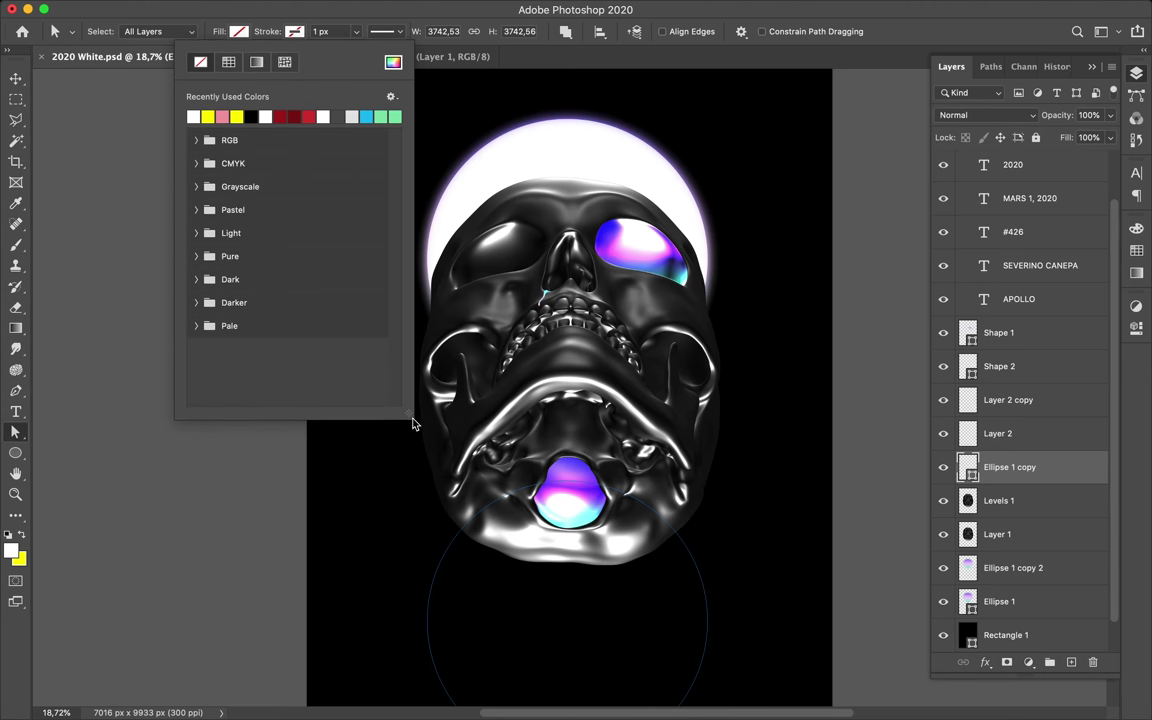
click(188, 113)
click(334, 33)
key(shift+Up)
key(shift+Up)
key(shift+Up)
key(shift+Up)
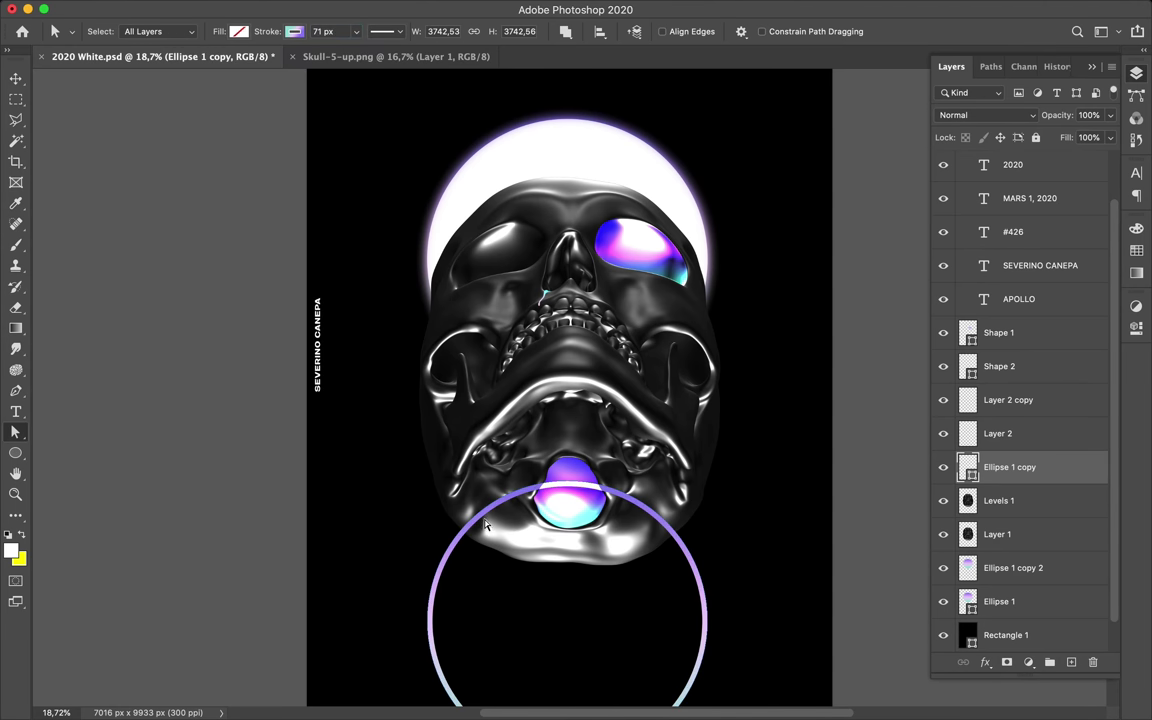
- Centre the ring on the jaw and enlarge it to about 135%
key(v)
drag(437, 609, 437, 469)
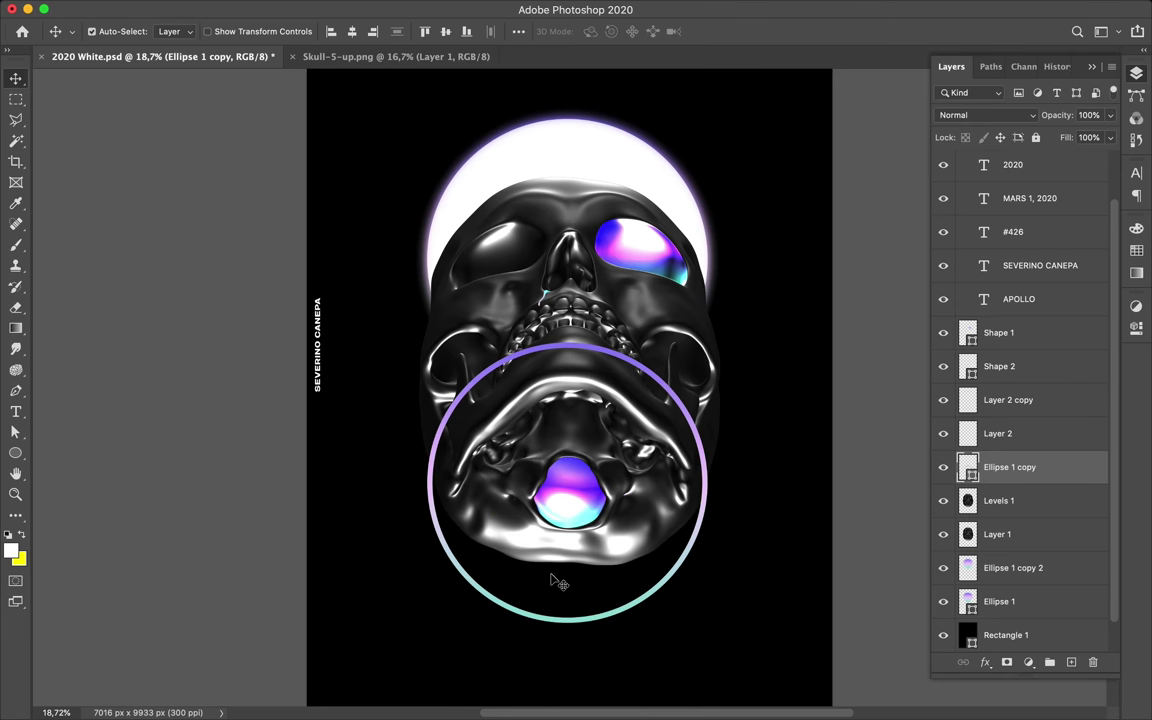
key(ctrl+t)
drag(567, 622, 630, 643)
scroll(600, 638, down, 2)
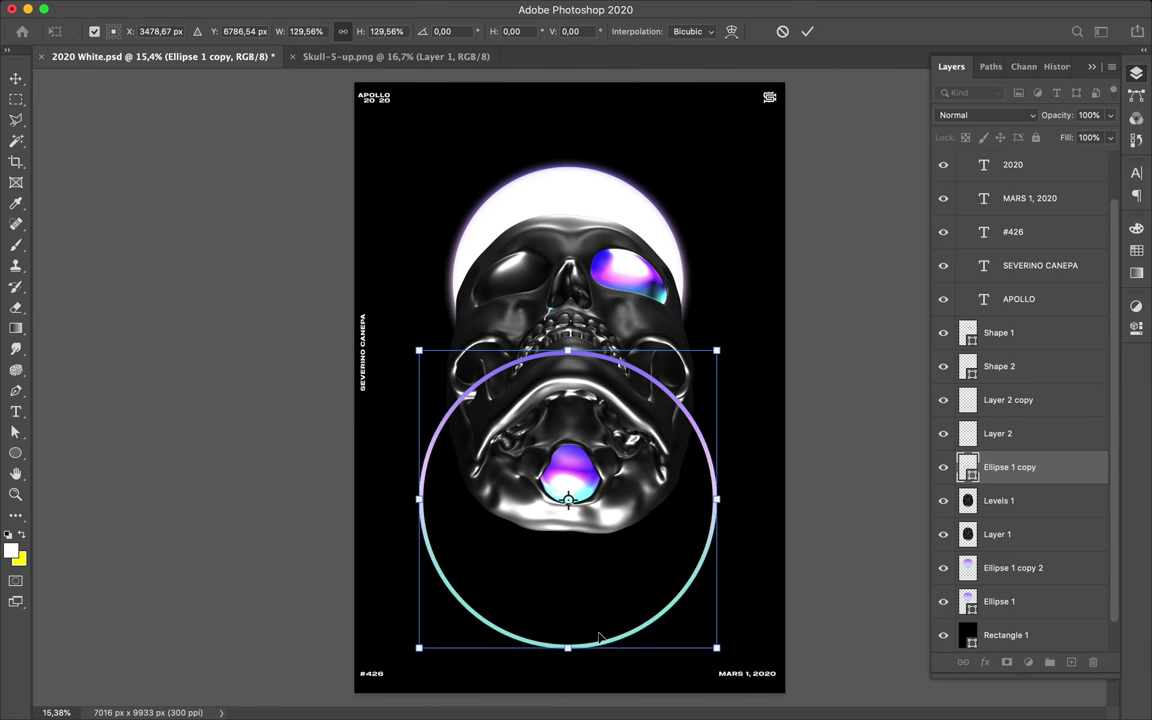
scroll(590, 378, up, 3)
drag(567, 292, 586, 267)
key(Return)
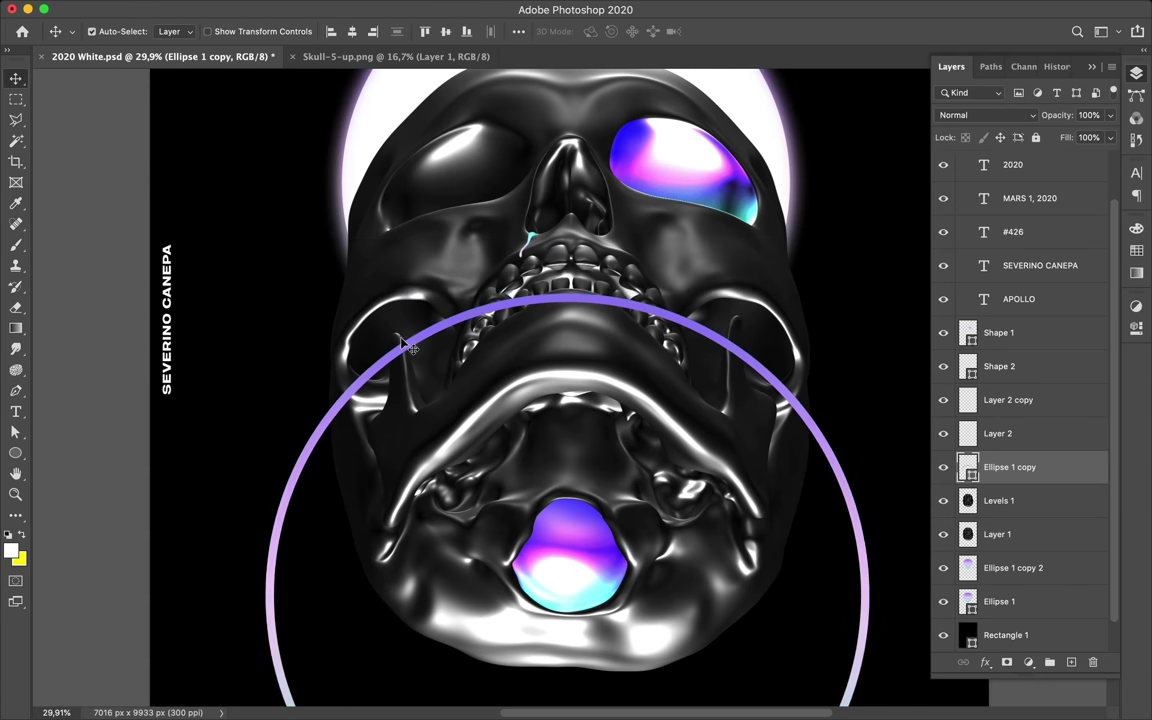
- Add a layer mask to the Ellipse 1 copy ring and set the Pen to Path mode
scroll(478, 240, down, 3)
scroll(478, 240, up, 5)
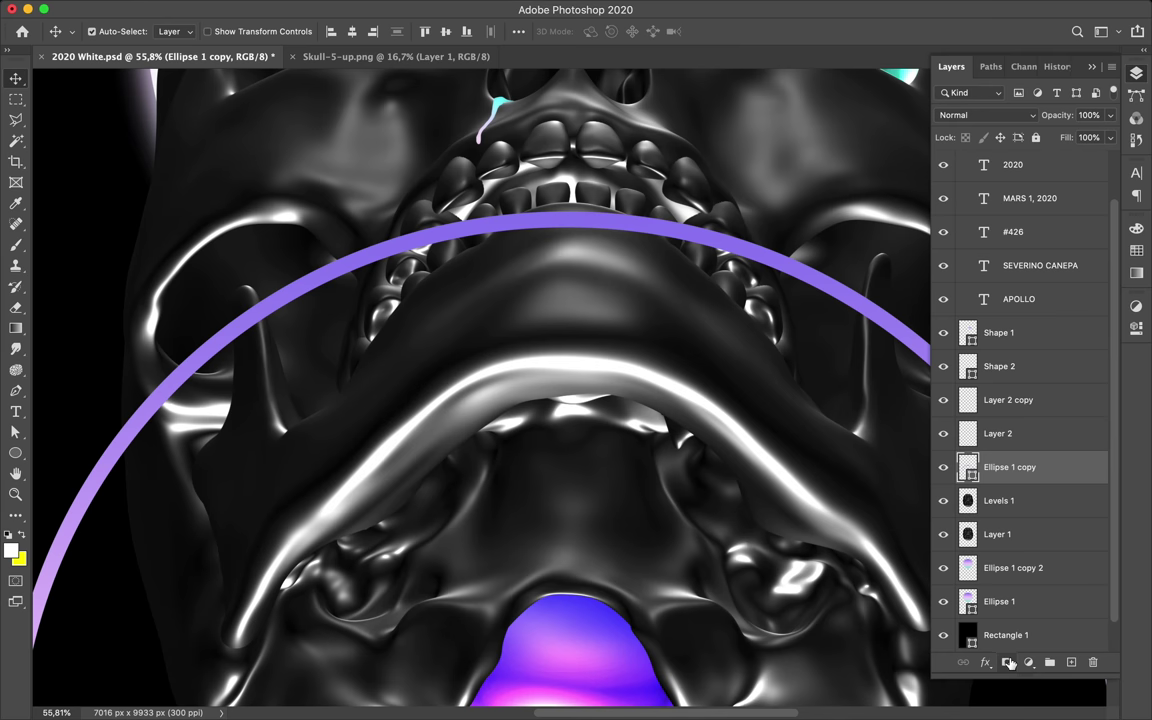
click(1008, 663)
scroll(150, 300, up, 3)
key(p)
click(177, 31)
click(110, 31)
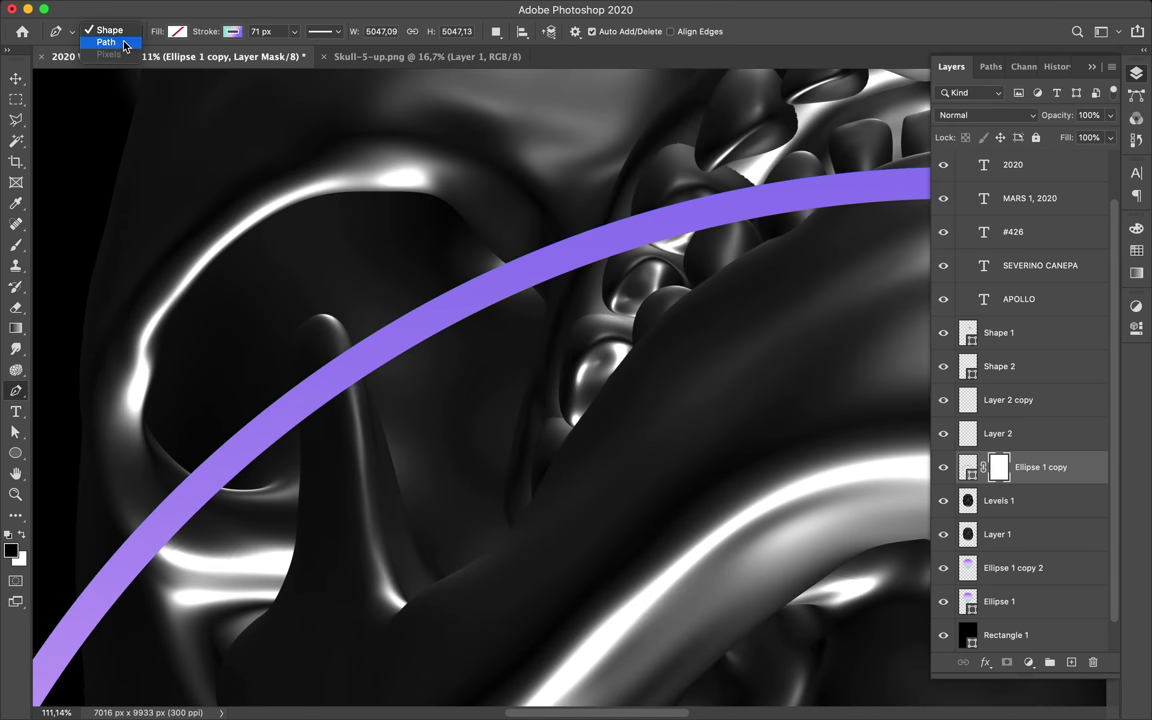
- Mask out the first ring section behind the jaw using a Pen path selection
scroll(309, 329, up, 2)
scroll(340, 284, up, 2)
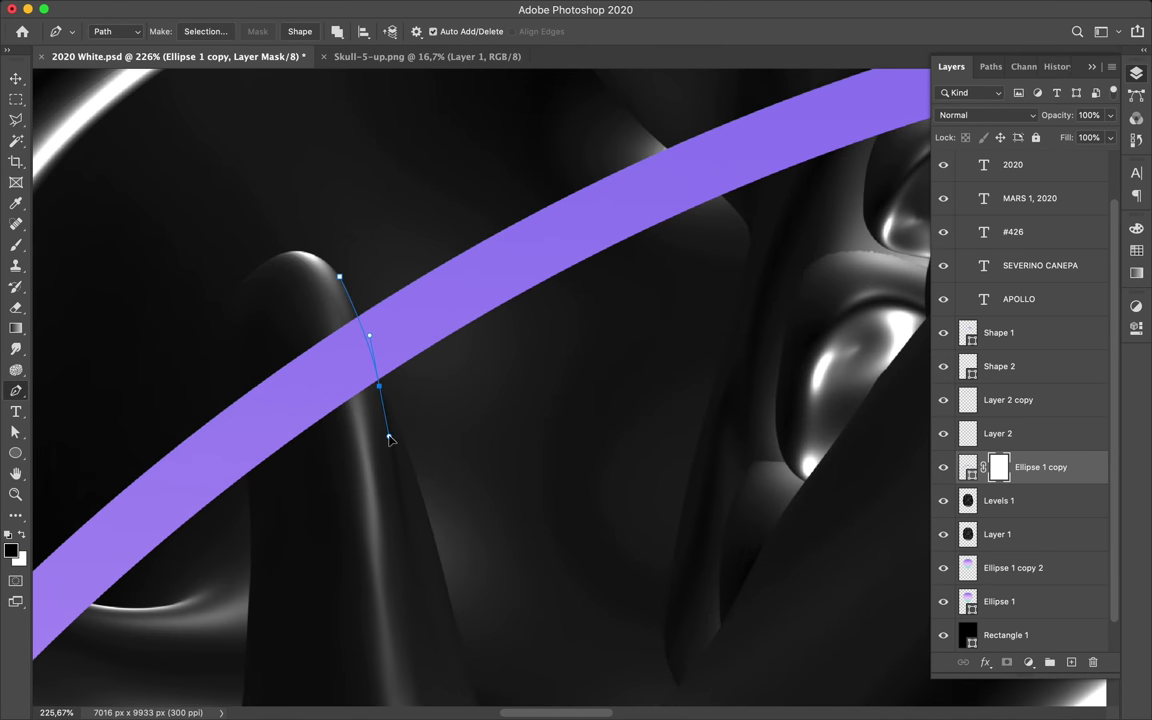
click(205, 31)
key(Return)
key(b)
mouse_move(350, 347)
mouse_down()
mouse_move(314, 347)
mouse_move(308, 416)
mouse_up()
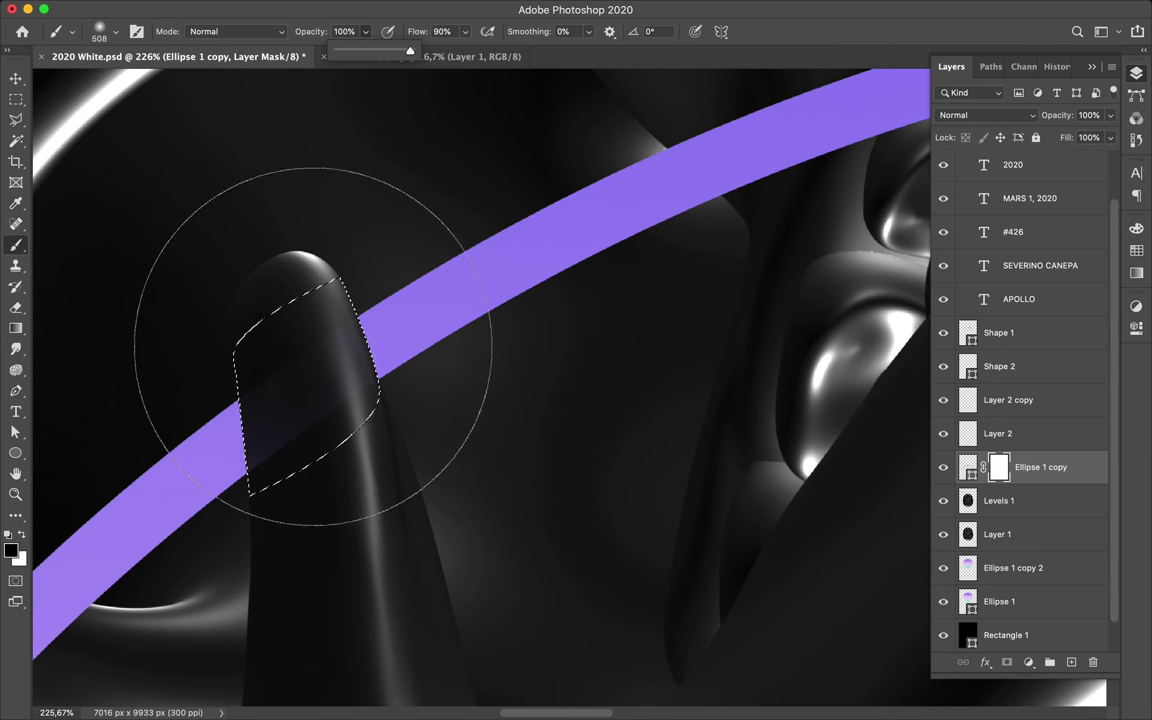
key(ctrl+d)
- Outline a second ring section with the Pen and turn it into a selection
key(m)
scroll(321, 378, down, 3)
scroll(321, 378, down, 5)
scroll(318, 293, down, 2)
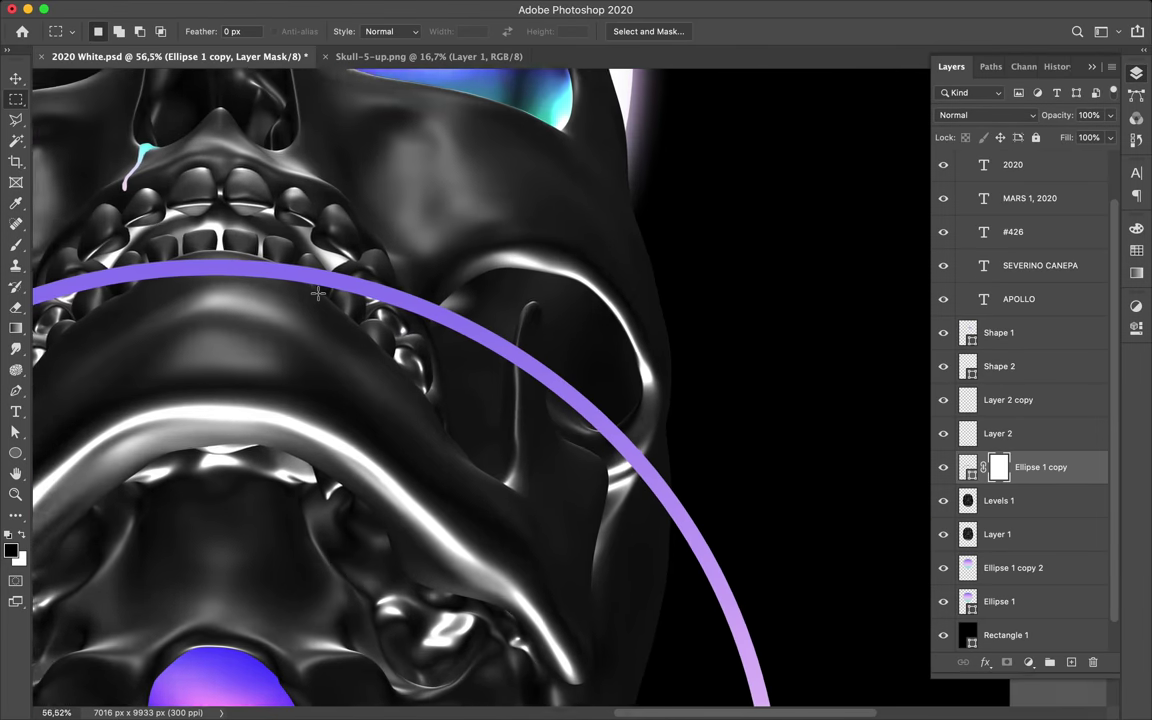
scroll(318, 293, up, 3)
scroll(320, 300, up, 2)
key(p)
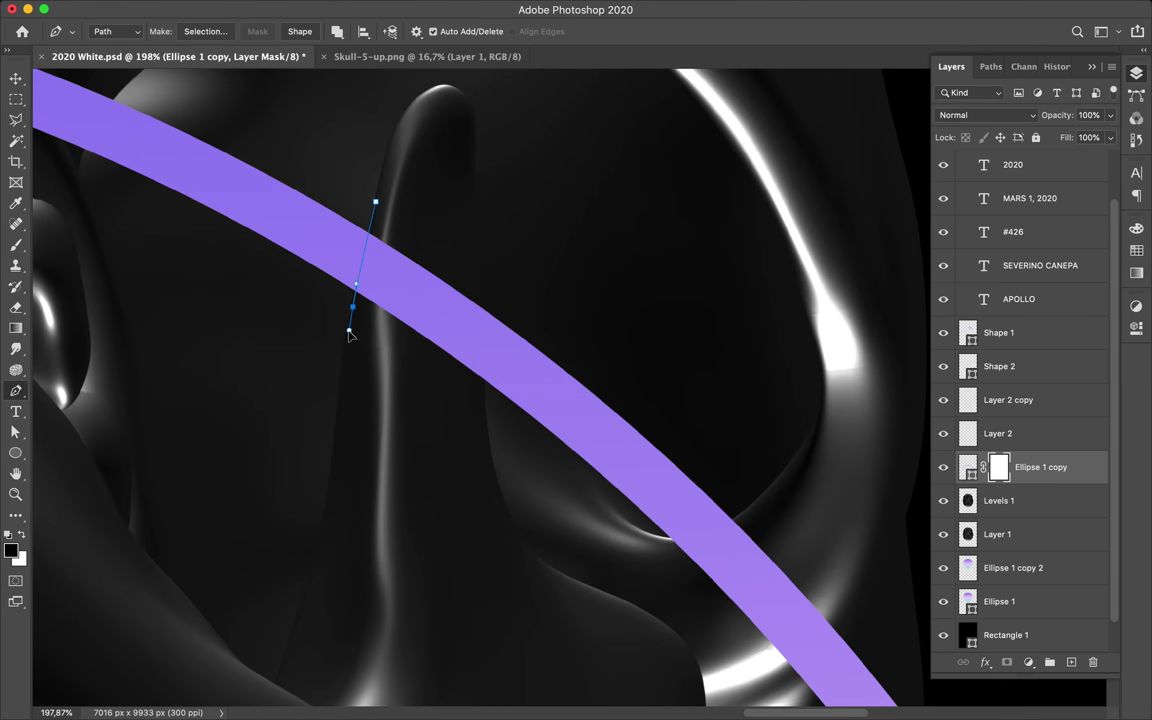
click(375, 202)
click(205, 31)
key(Return)
key(b)
- Trace another ring section behind the teeth and paint it out in black on the mask
scroll(445, 295, left, 5)
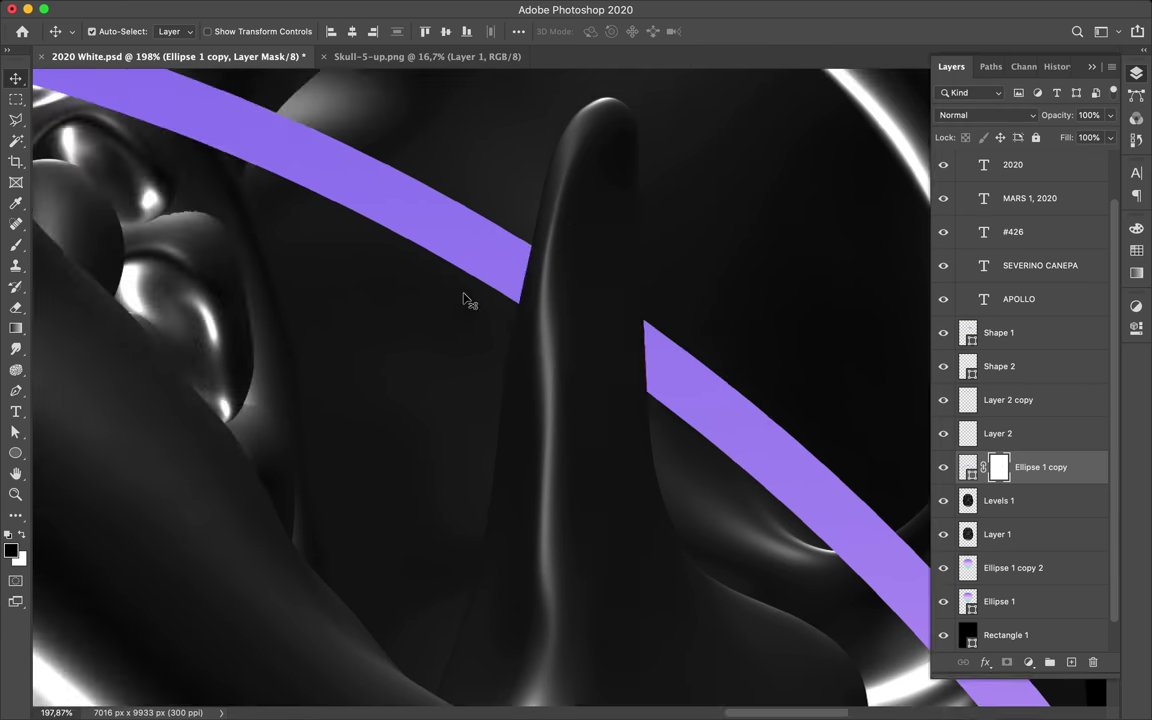
scroll(470, 298, left, 5)
key(p)
scroll(568, 190, up, 3)
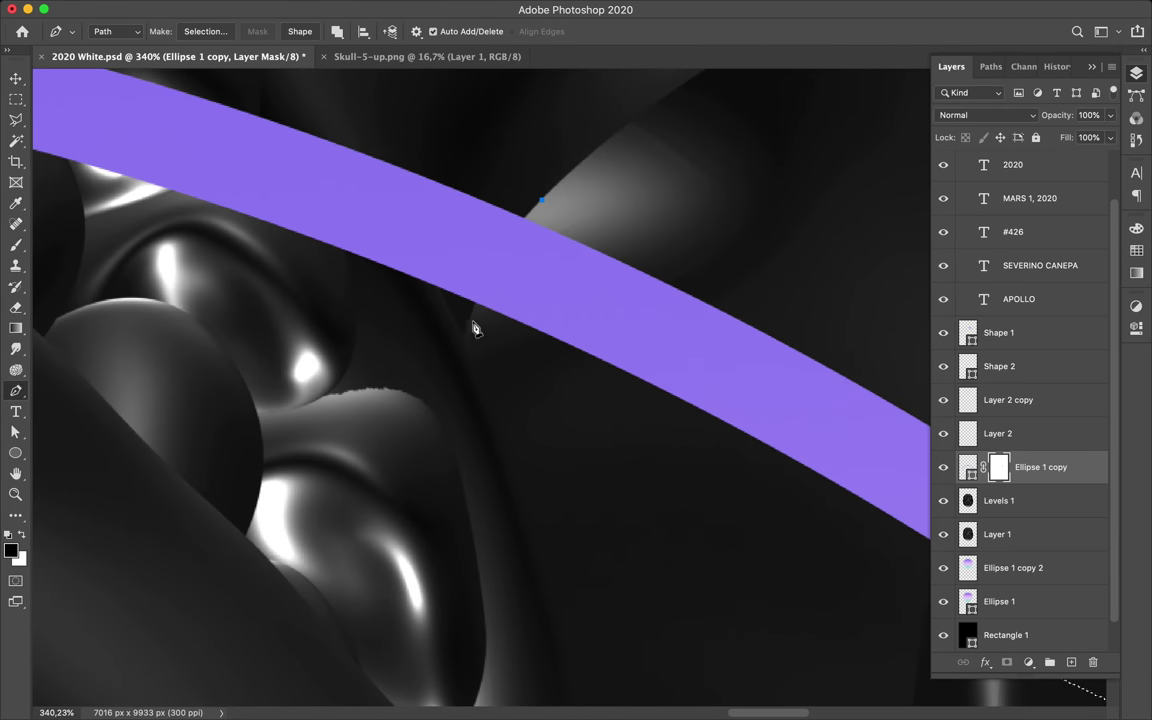
scroll(463, 383, left, 5)
scroll(445, 383, left, 5)
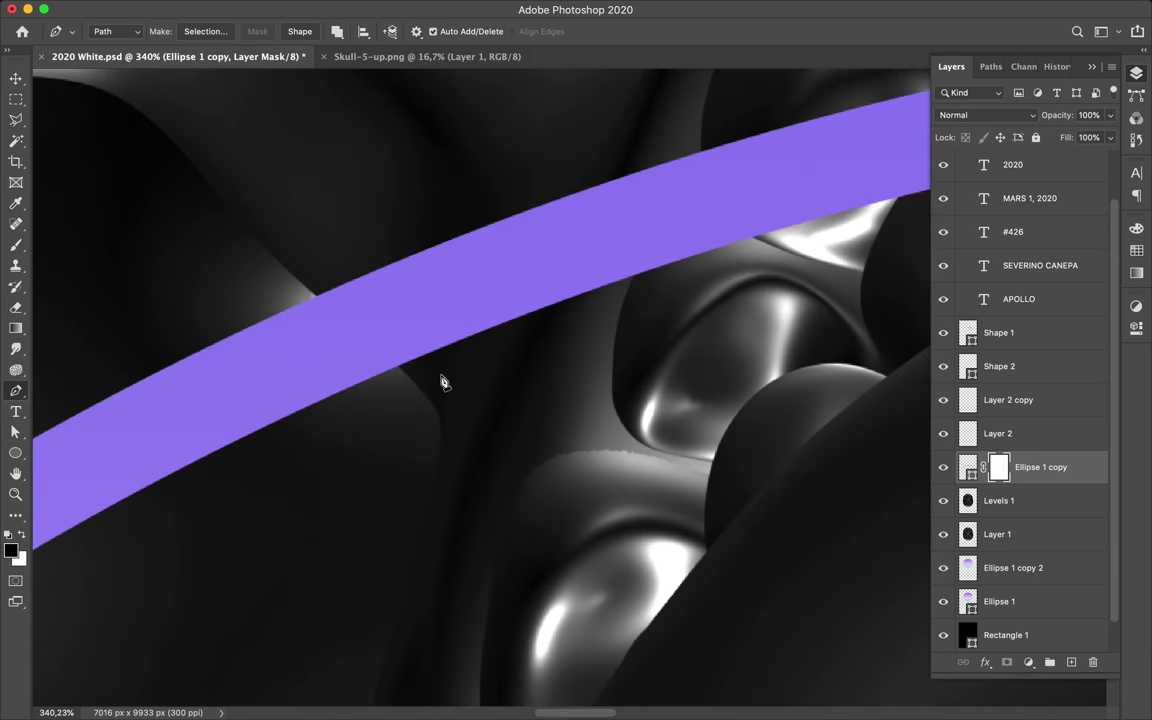
scroll(401, 203, down, 5)
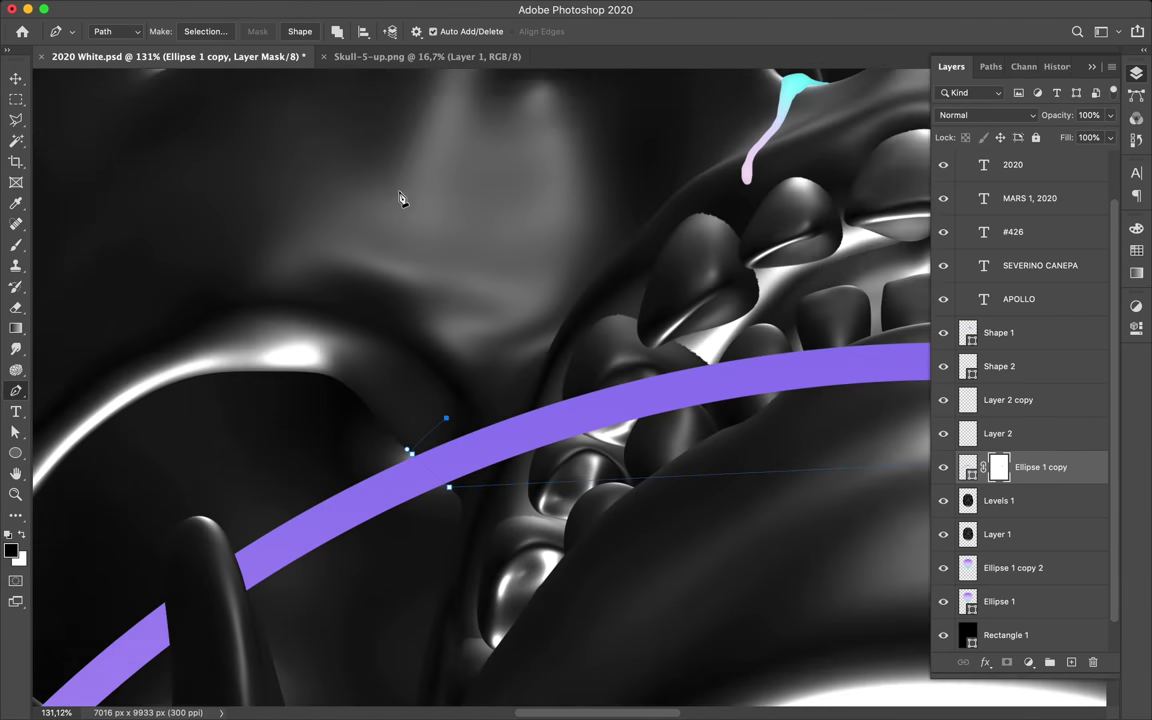
scroll(398, 195, down, 3)
scroll(600, 300, right, 5)
scroll(650, 320, down, 2)
click(205, 31)
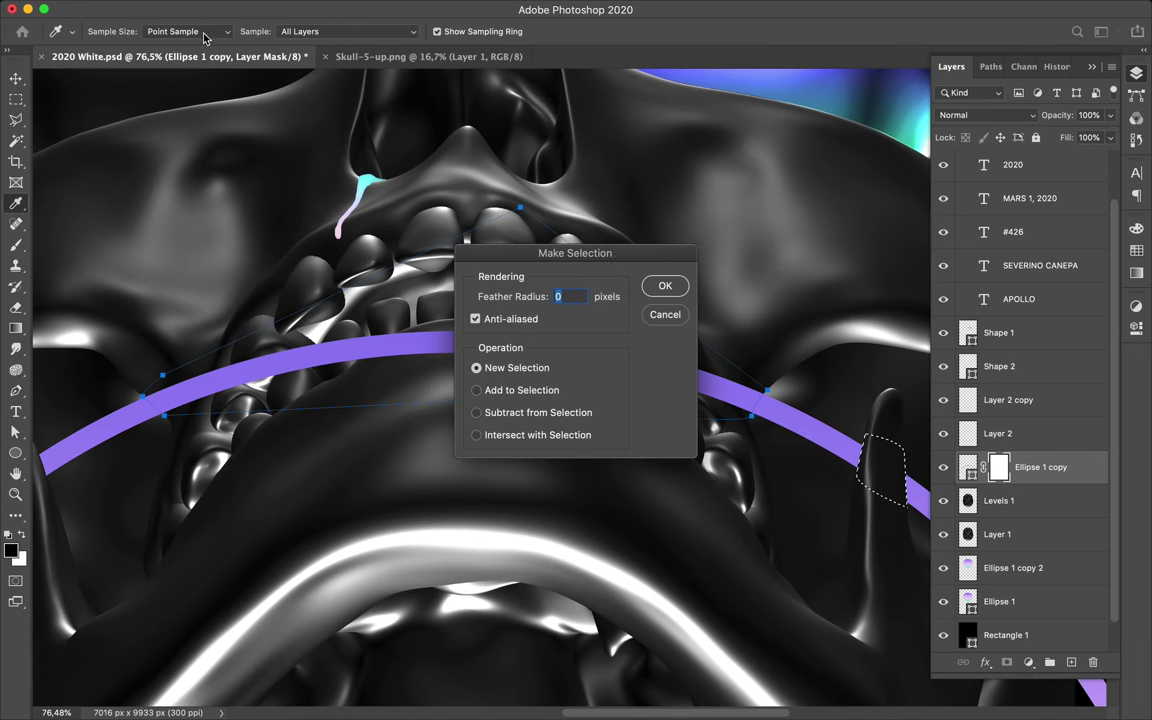
key(Return)
key(b)
drag(690, 400, 130, 395)
- Shrink the mask brush to a small size for touch-ups
key(m)
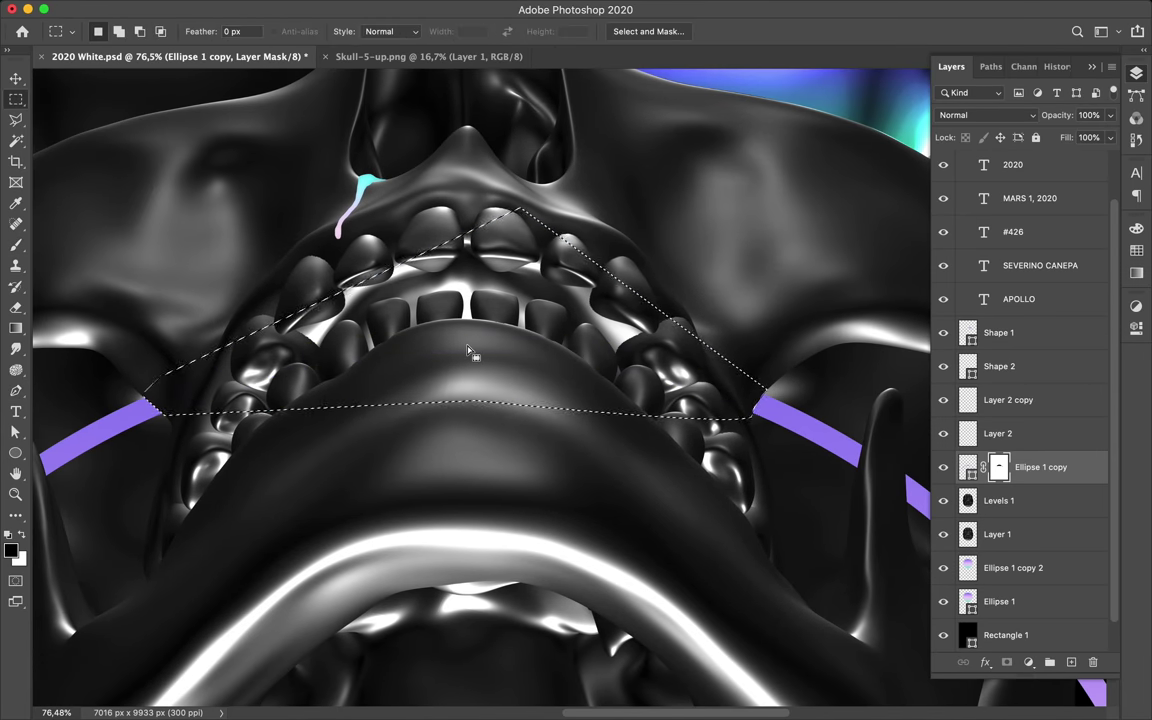
scroll(470, 347, up, 5)
scroll(465, 342, right, 5)
scroll(467, 345, down, 3)
scroll(475, 340, down, 5)
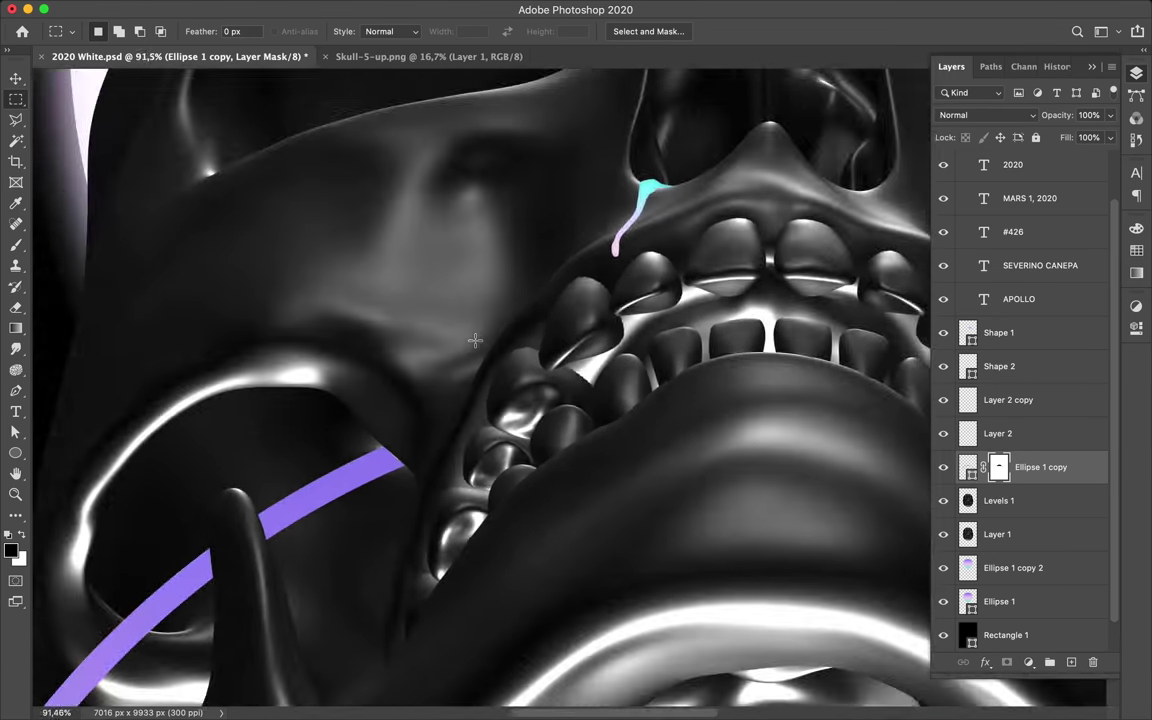
scroll(400, 355, up, 5)
scroll(388, 415, up, 2)
key(b)
right_click(308, 478)
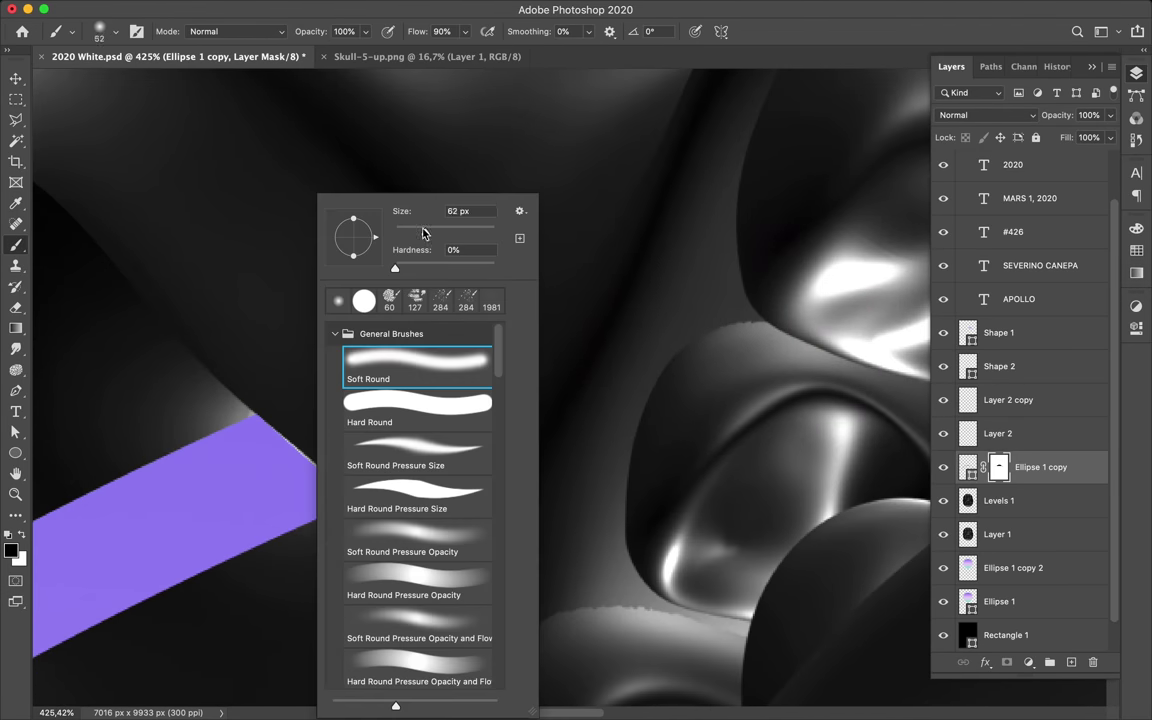
key(Return)
key(backslash)
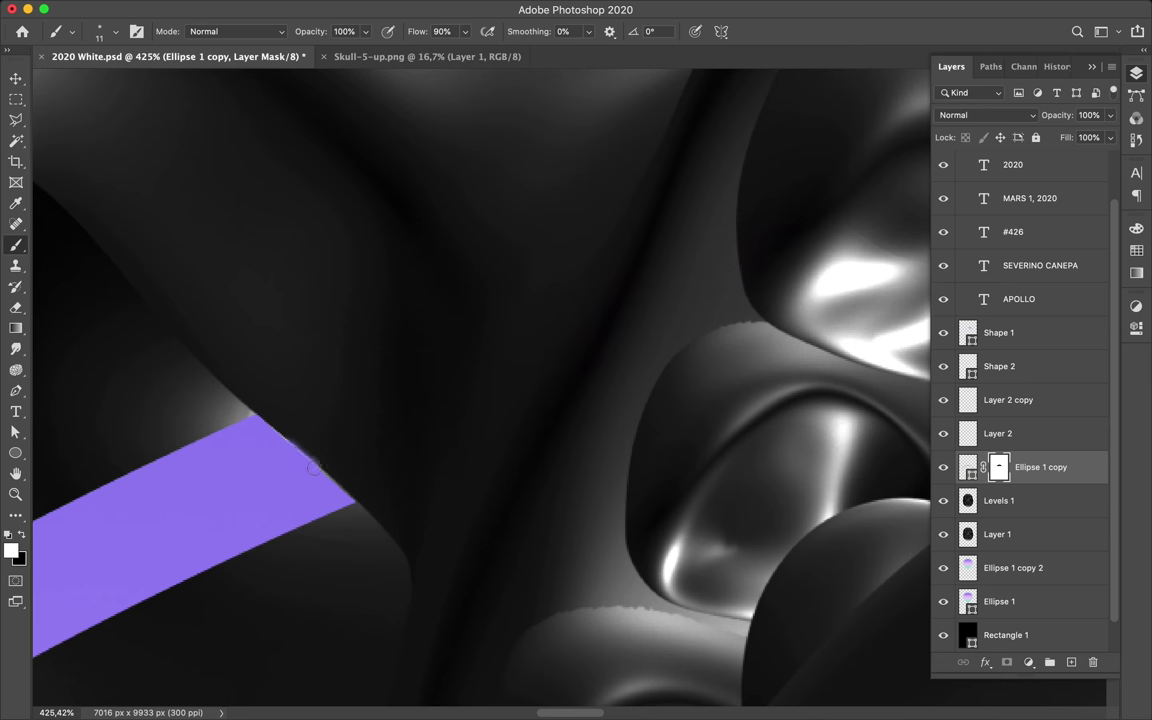
- Swap paint colours, toggle the mask preview, then add an empty Layer 3 above the ring
right_click(313, 467)
key(Escape)
key(backslash)
key(x)
key(backslash)
scroll(240, 630, up, 3)
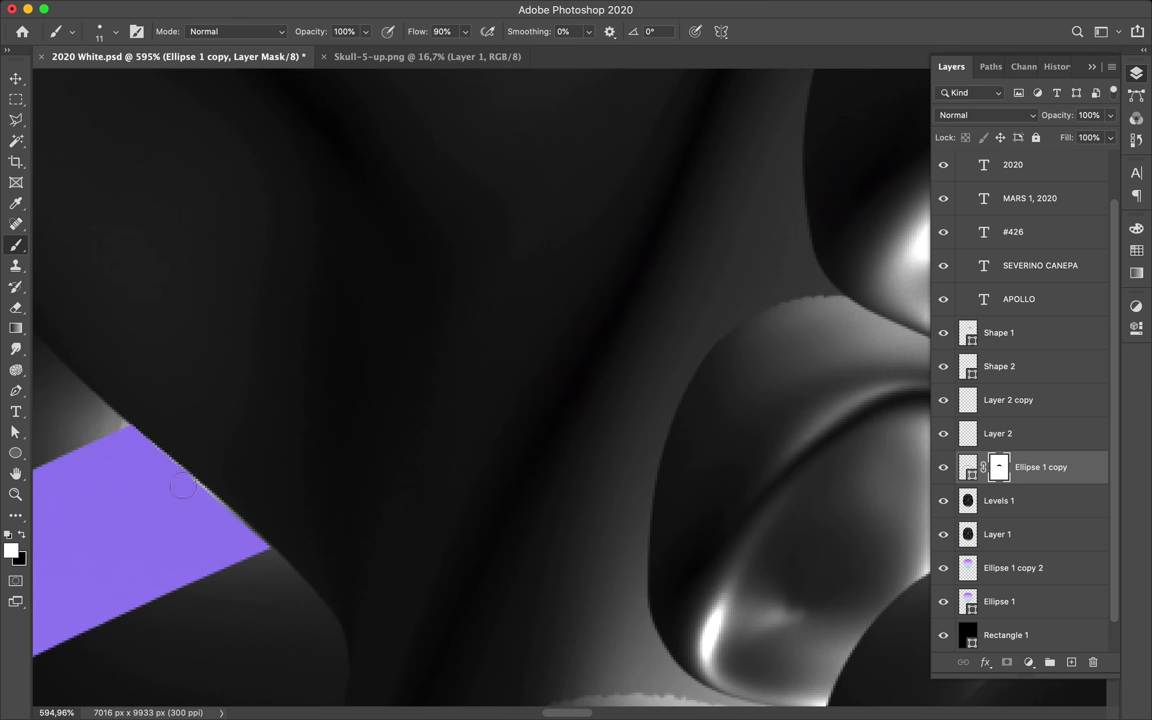
scroll(151, 460, down, 3)
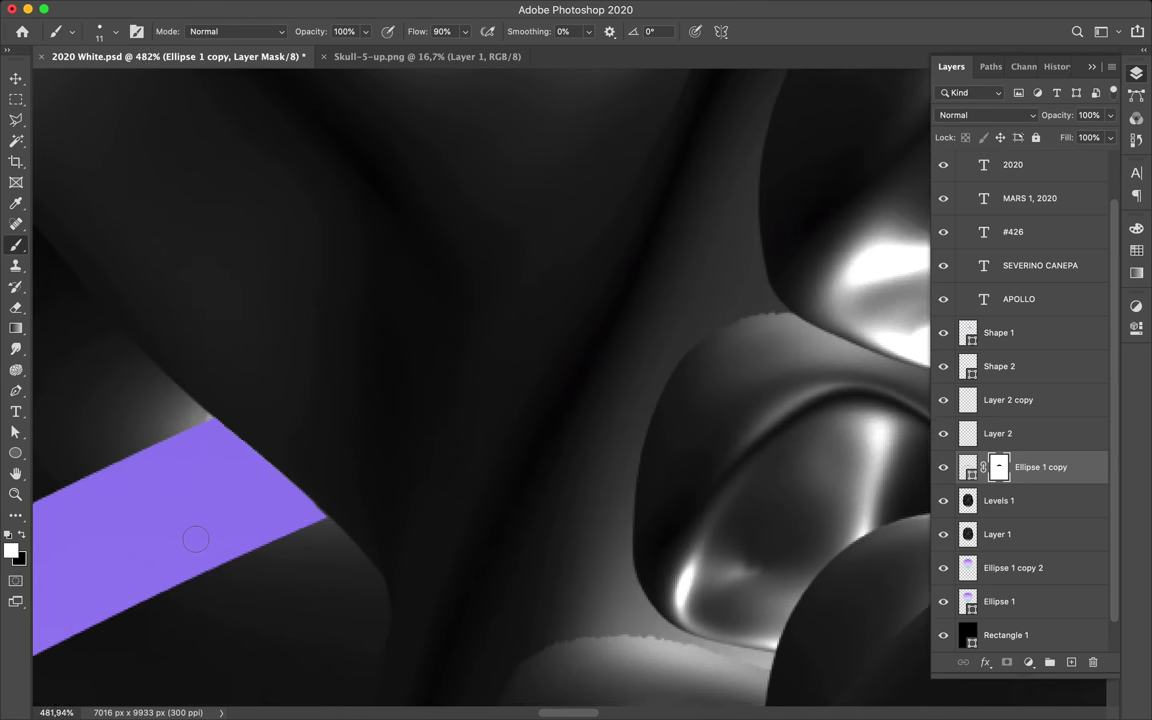
scroll(193, 535, down, 3)
scroll(300, 510, down, 3)
scroll(453, 491, down, 3)
click(968, 468)
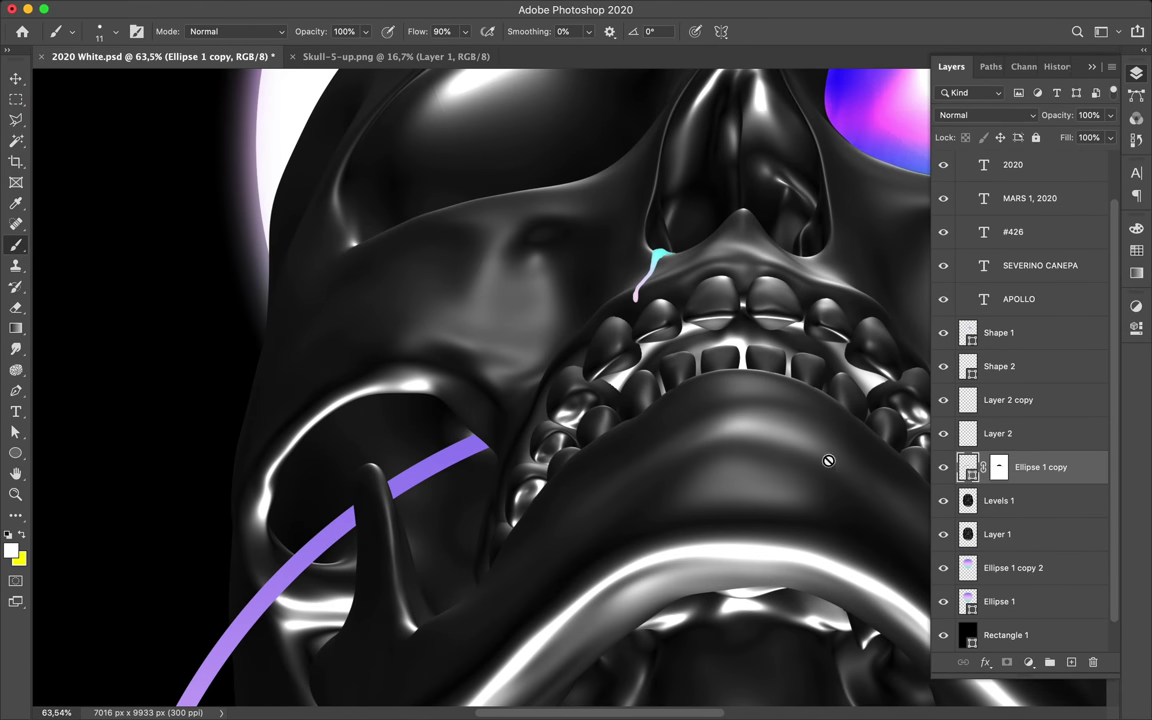
click(1073, 662)
- Set up a black (000000) to 0% opacity transparent gradient
key(m)
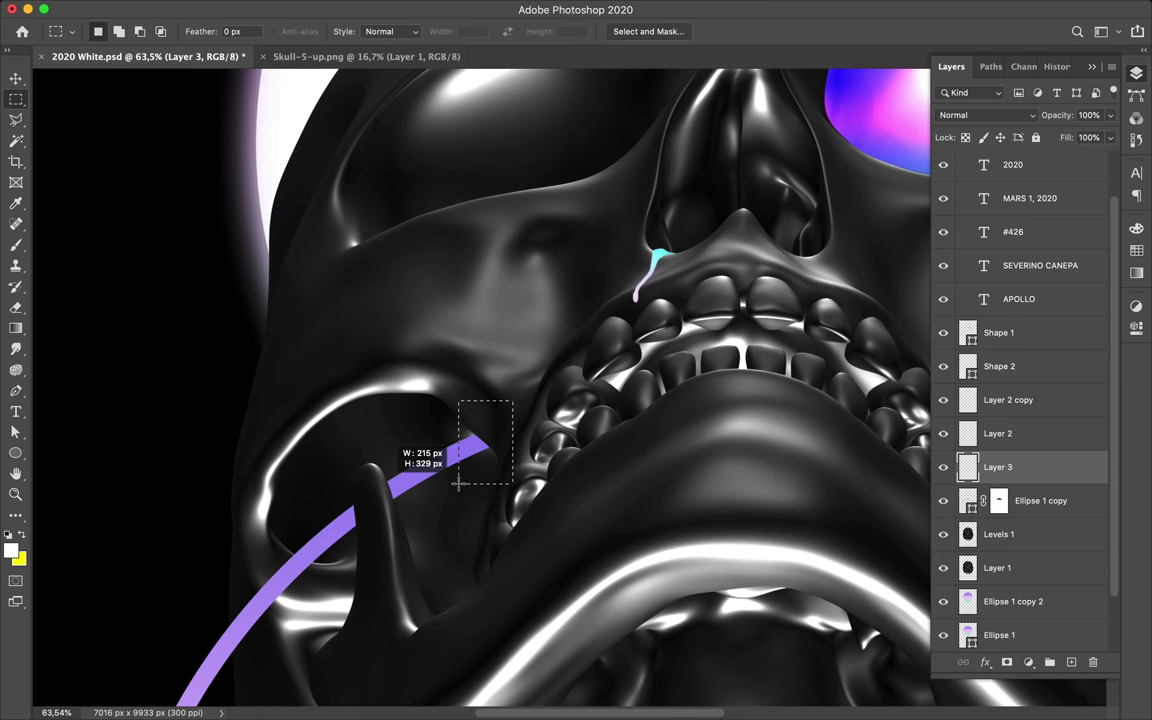
key(g)
click(105, 31)
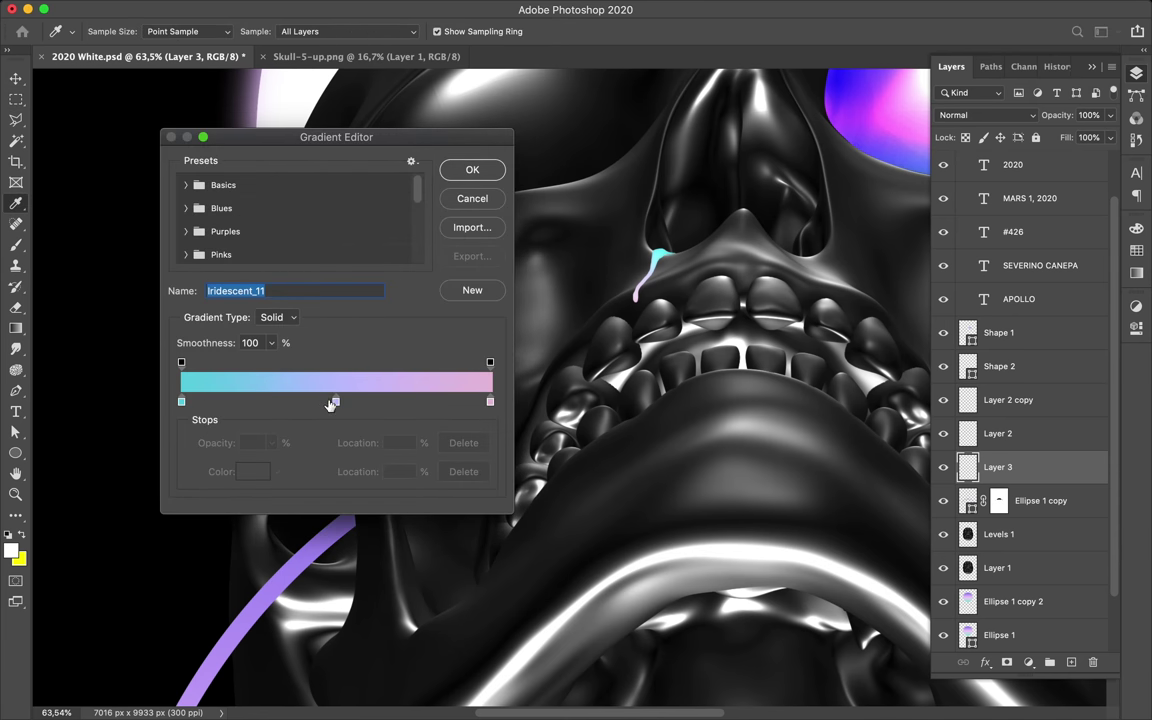
double_click(181, 401)
text(000000)
key(Return)
double_click(490, 401)
text(000000)
key(Return)
click(490, 362)
click(271, 442)
drag(270, 470, 236, 470)
key(Return)
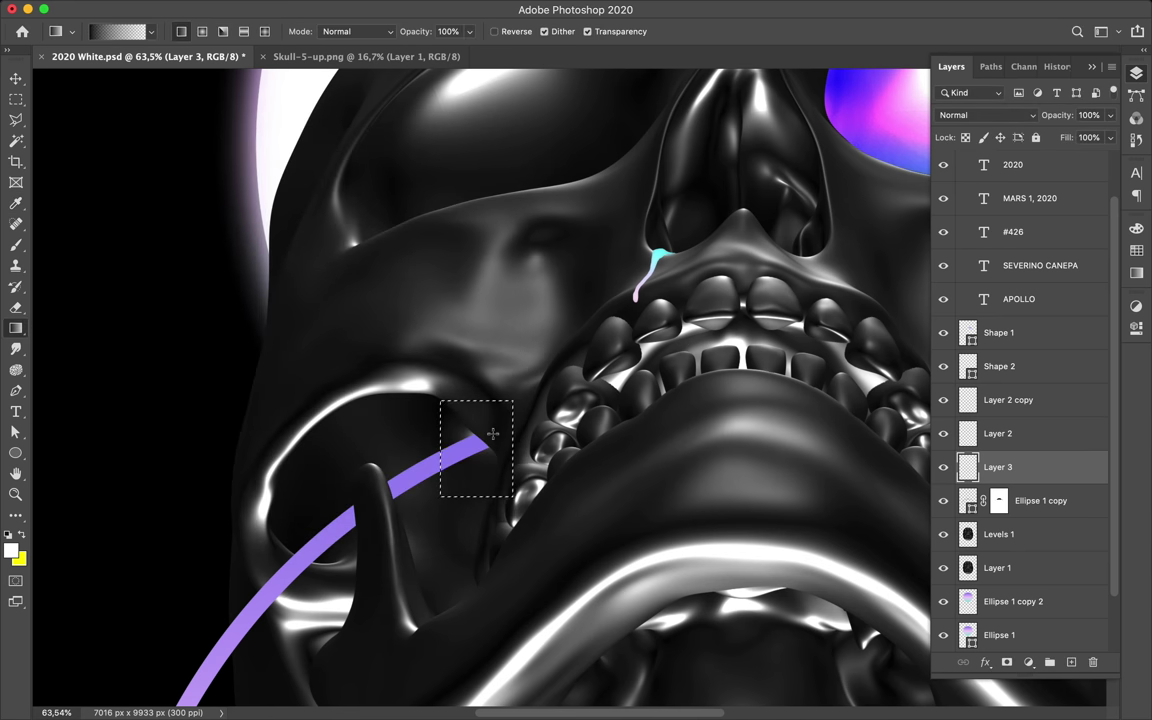
- Clip Layer 3 to the ring and darken ring sections near the left jaw prong
drag(460, 453, 462, 452)
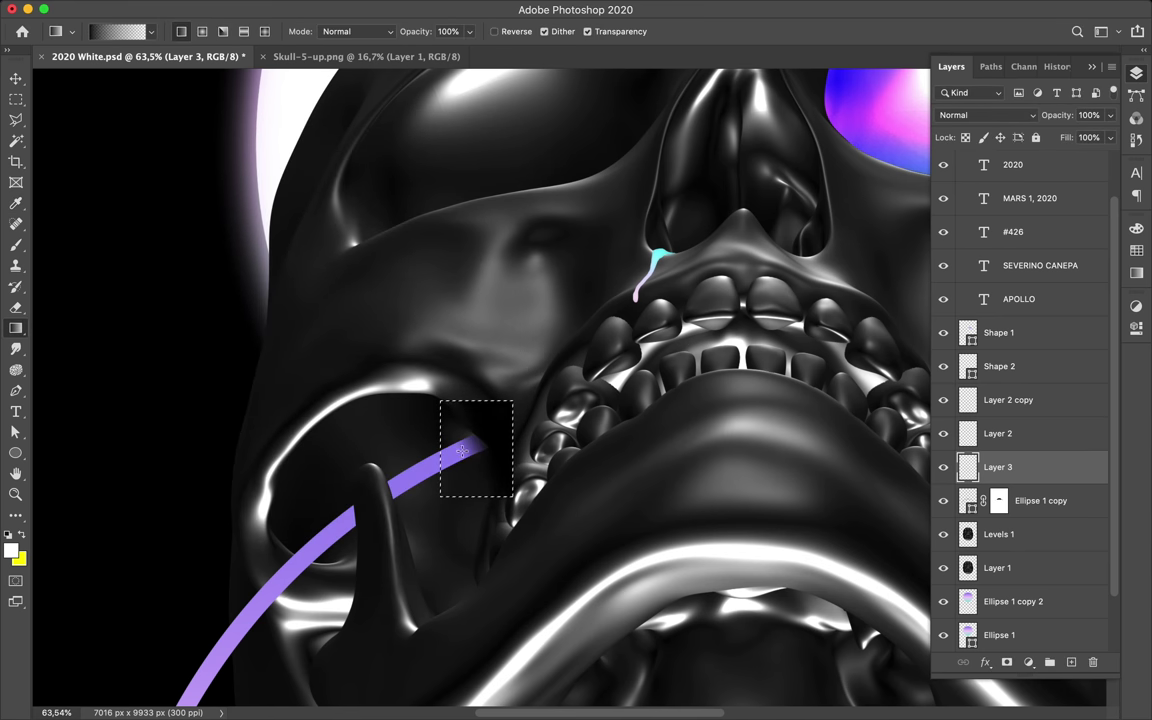
alt+click(980, 483)
drag(364, 460, 458, 521)
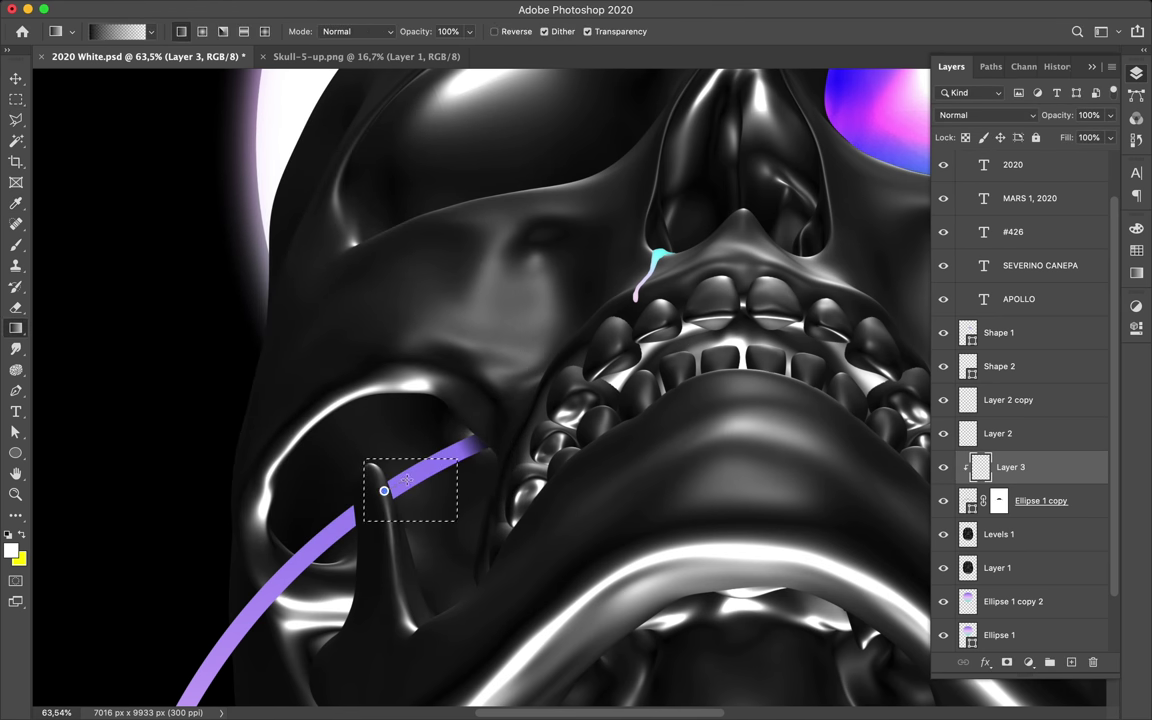
key(m)
drag(305, 500, 377, 533)
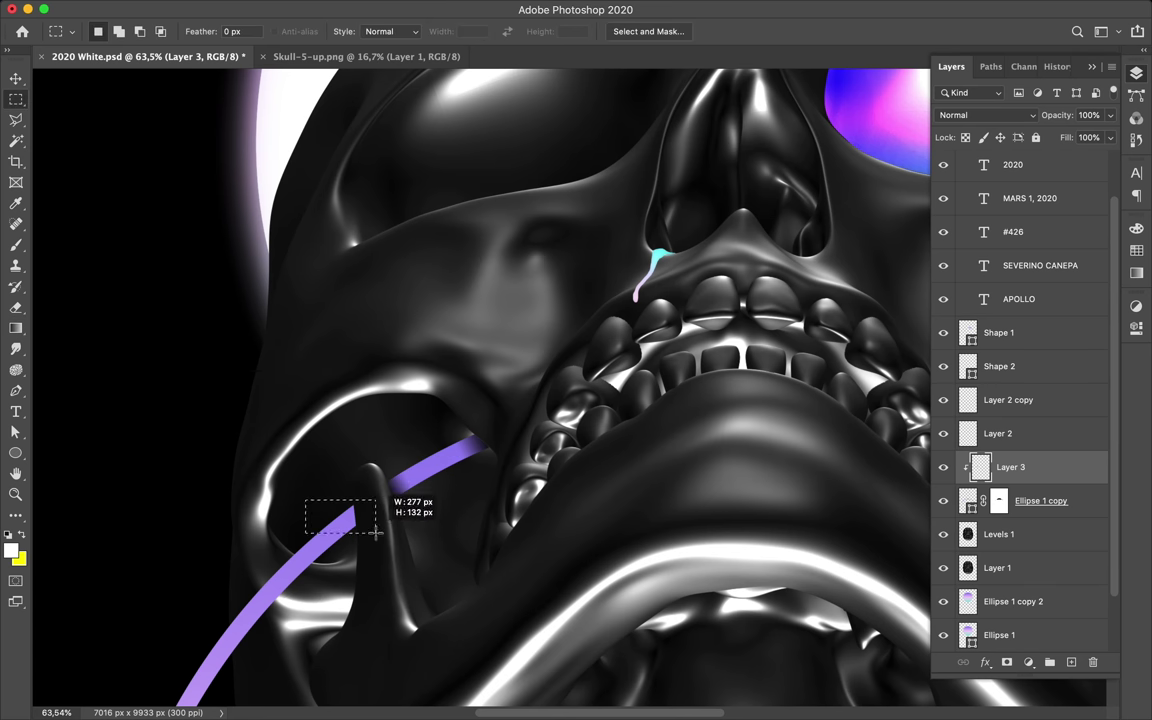
key(g)
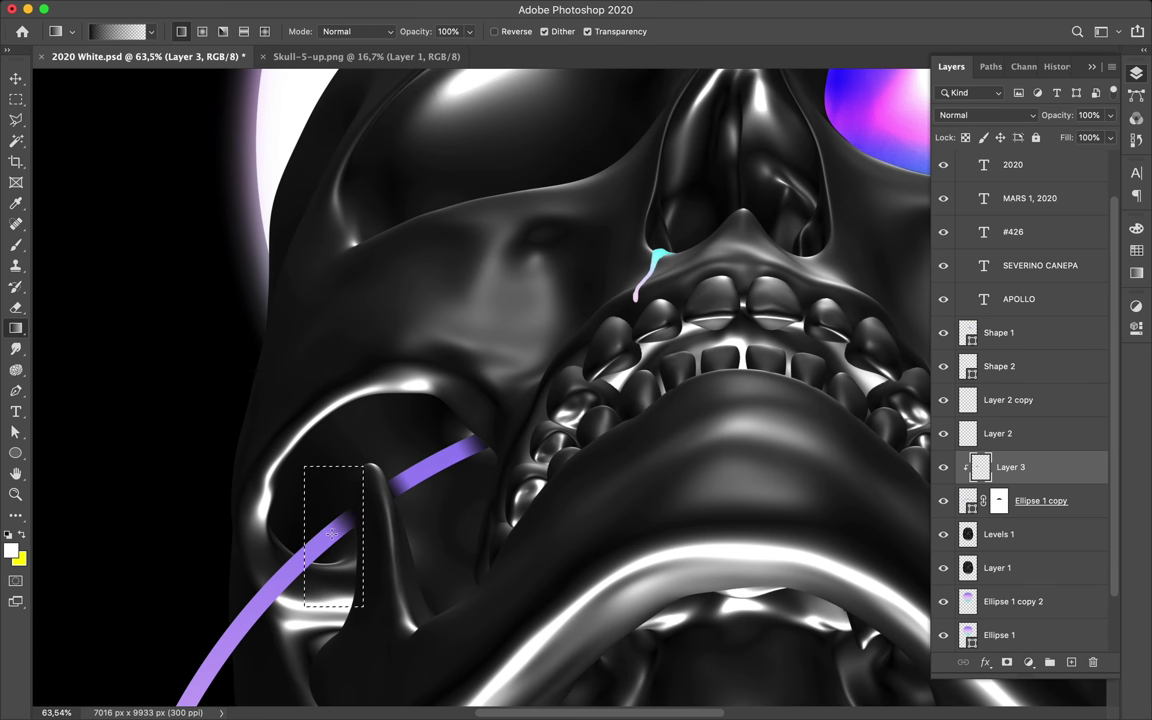
- Set Layer 3's blend mode to Darken and lower its Fill to 83%
click(1020, 115)
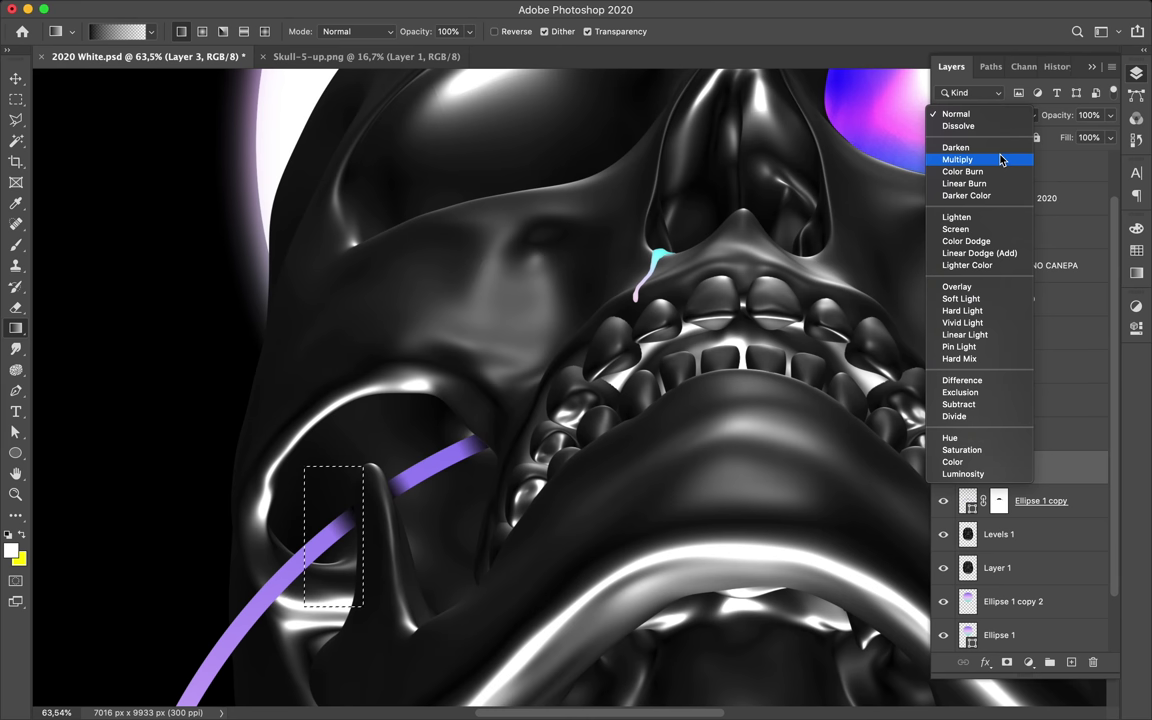
key(Escape)
key(m)
click(1000, 115)
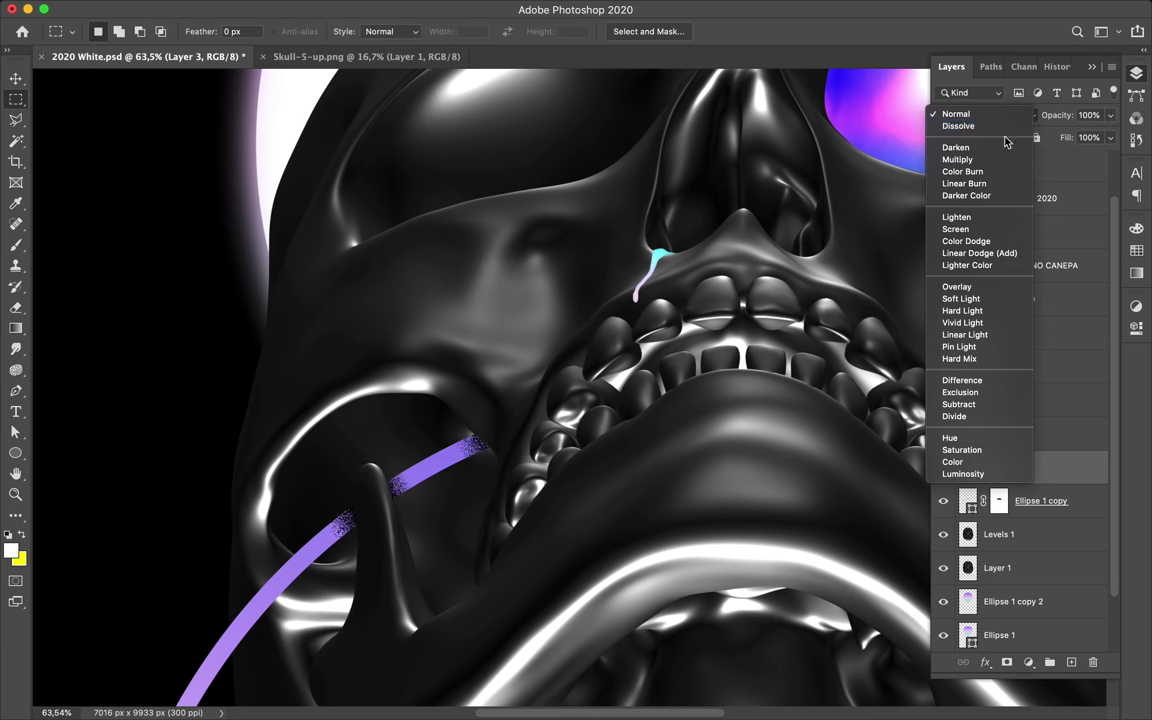
click(1009, 360)
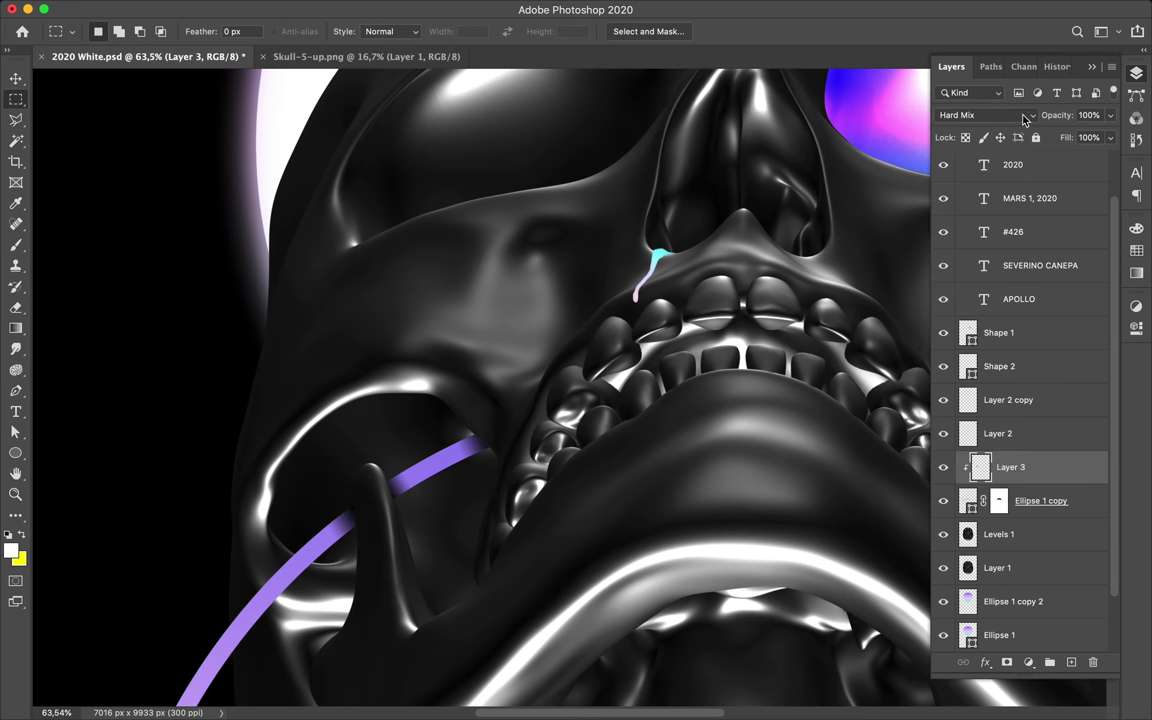
click(1000, 115)
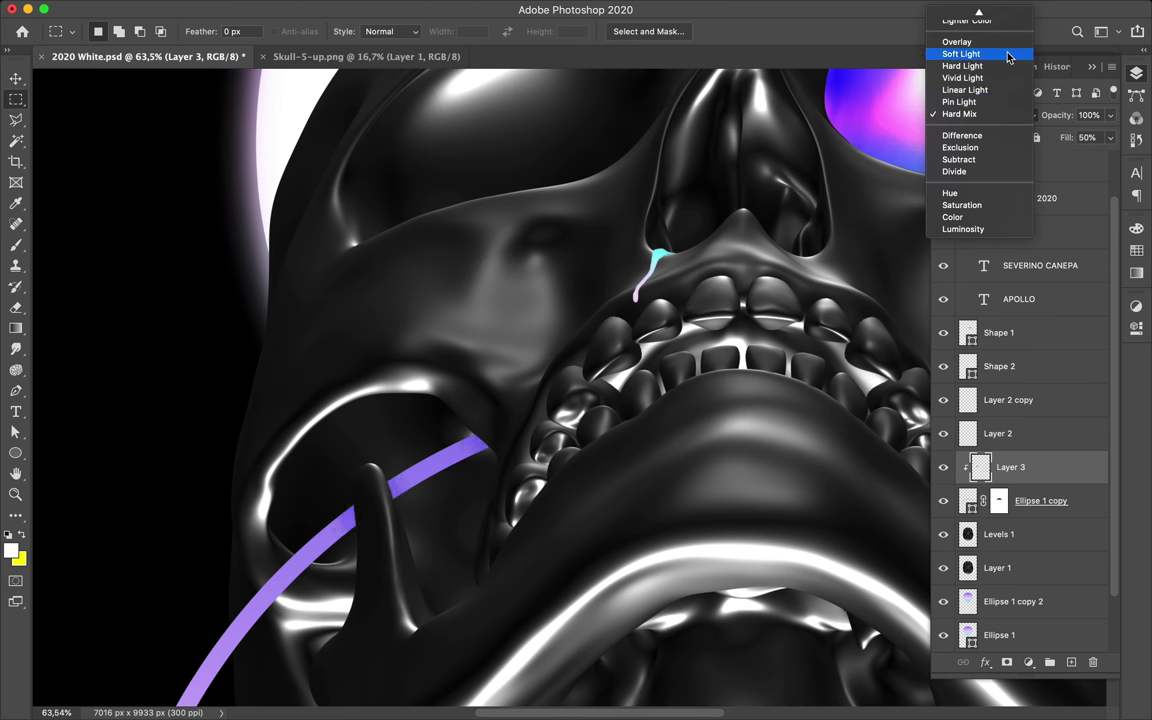
click(993, 48)
drag(1109, 137, 1087, 161)
- Shade the ring beside the right cheek and prong, then zoom out to the full poster
scroll(743, 332, right, 5)
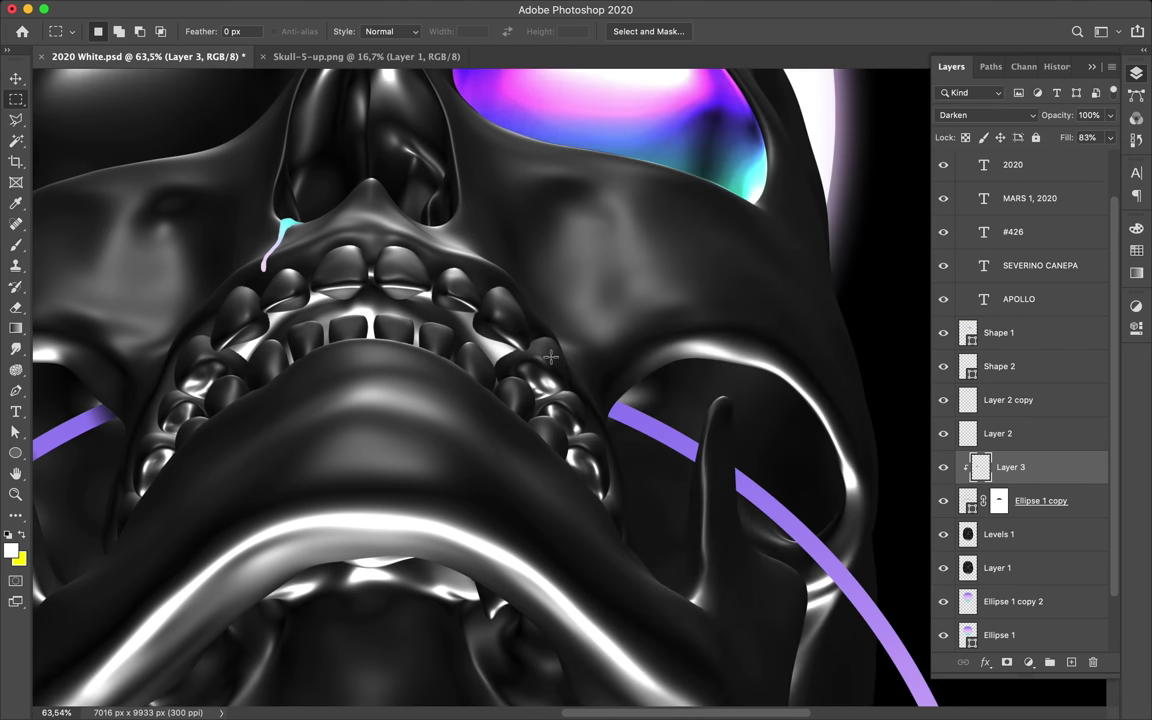
drag(672, 474, 734, 497)
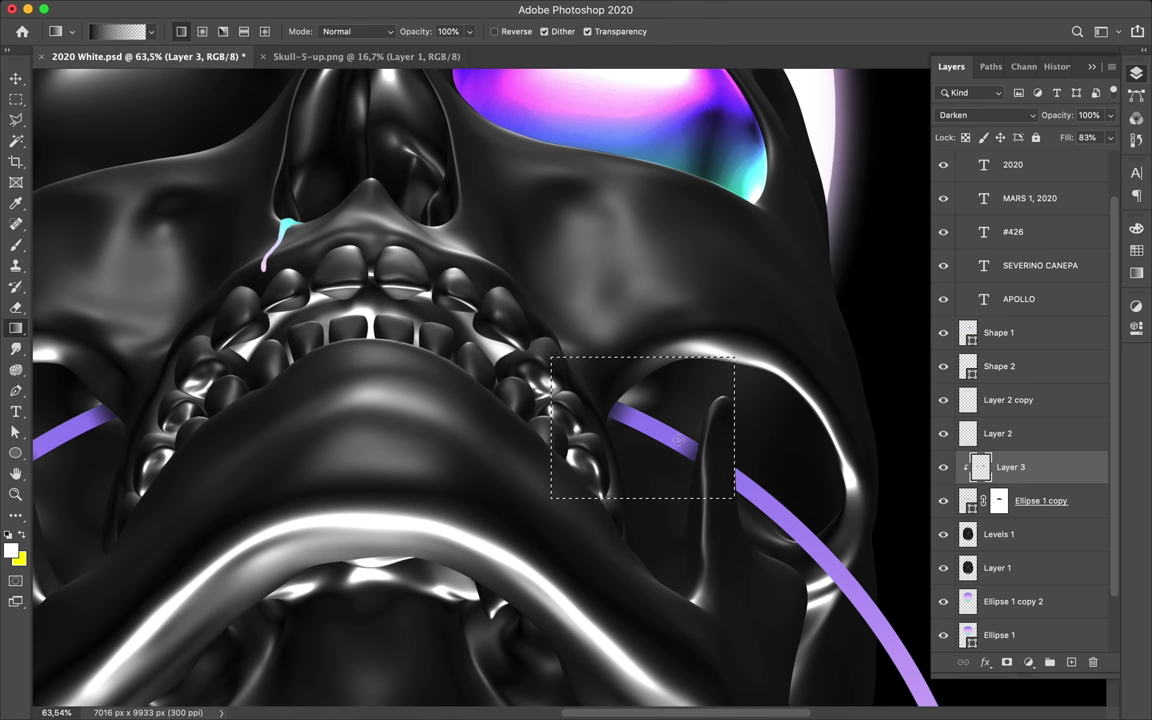
key(g)
key(v)
key(m)
drag(723, 437, 812, 574)
key(g)
key(v)
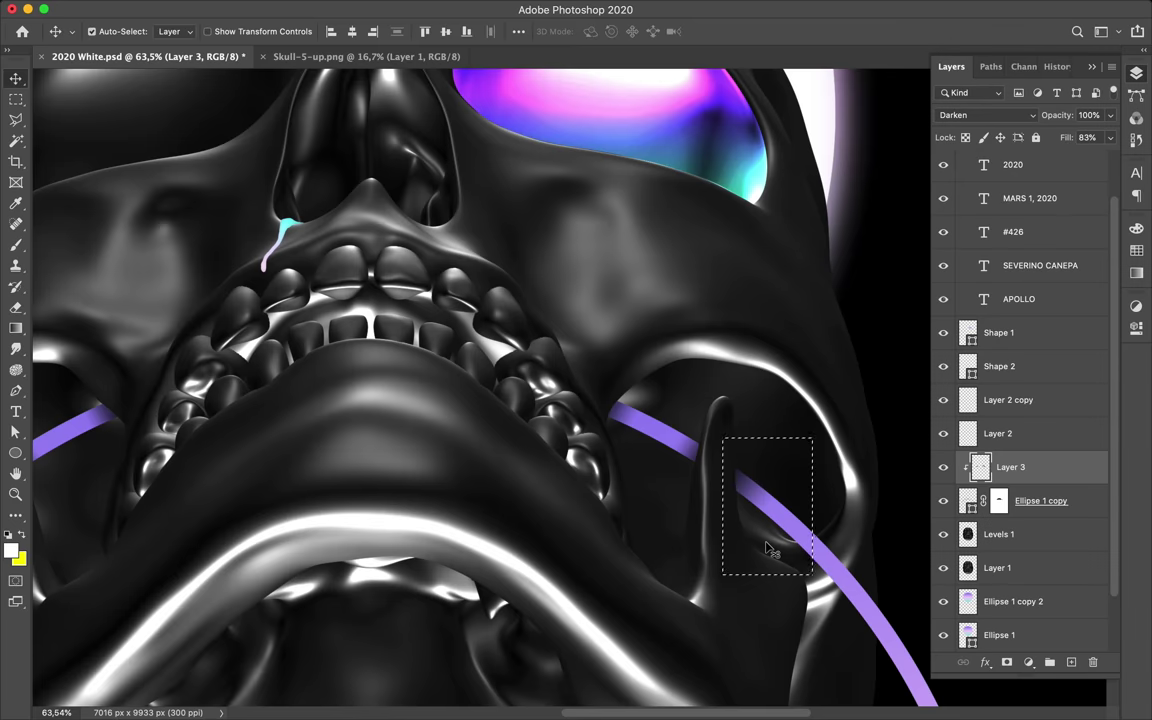
key(m)
scroll(766, 548, down, 3)
scroll(766, 545, down, 3)
scroll(766, 542, down, 1)
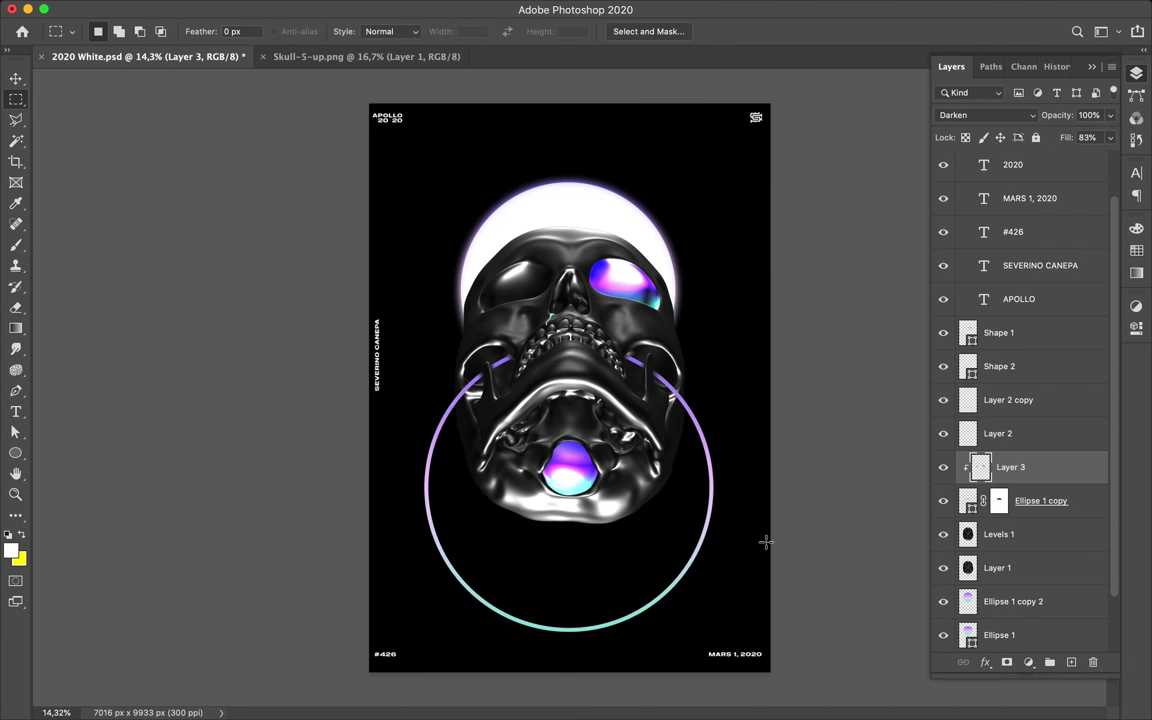
- Group the ring and shading as Circle, merge it into one layer, and save
key(v)
click(766, 541)
key(ctrl+g)
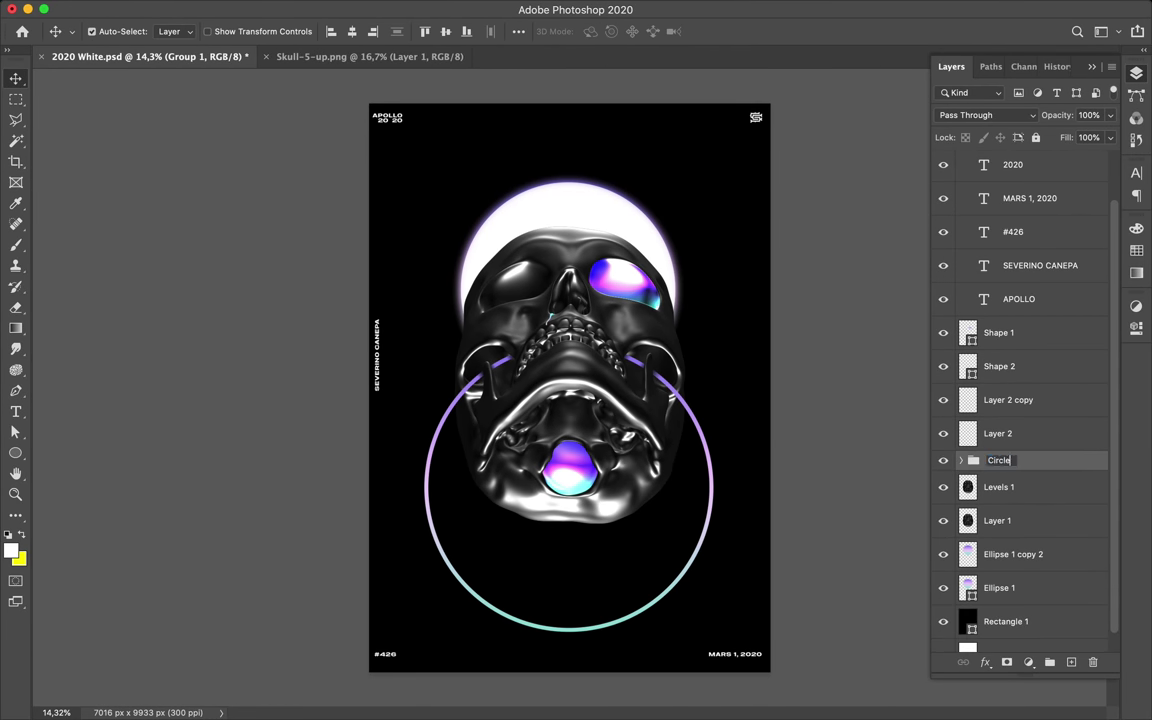
key(Return)
key(ctrl+j)
key(ctrl+e)
key(ctrl+s)
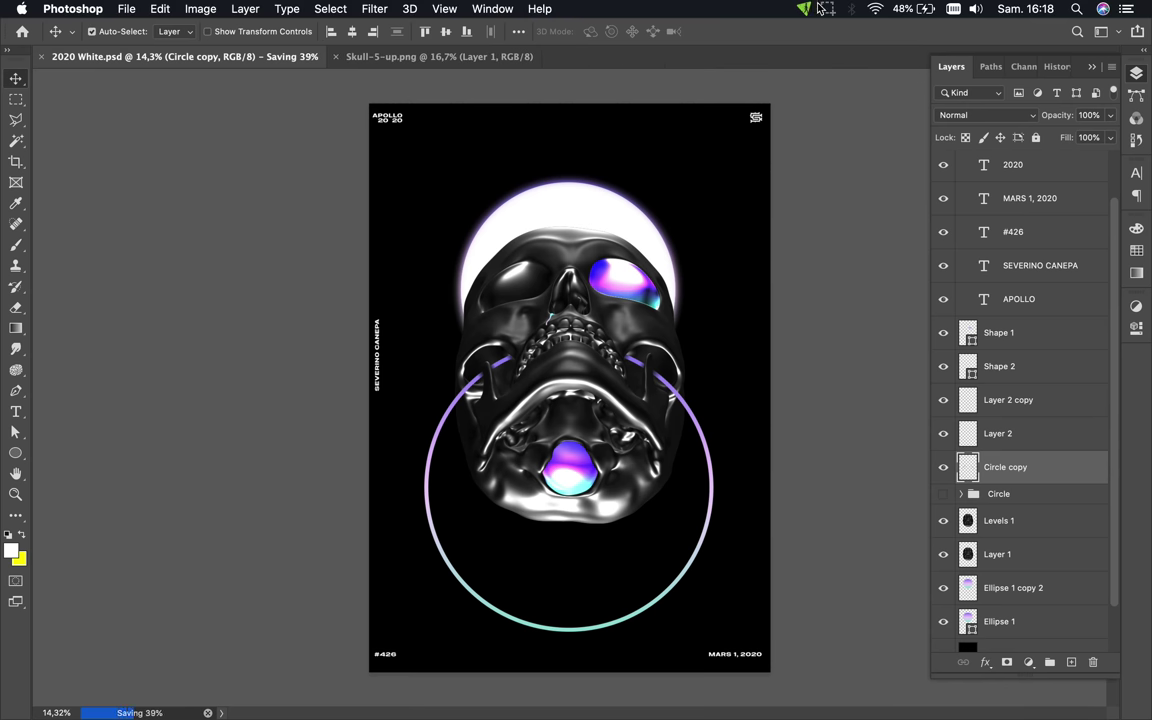
click(828, 9)
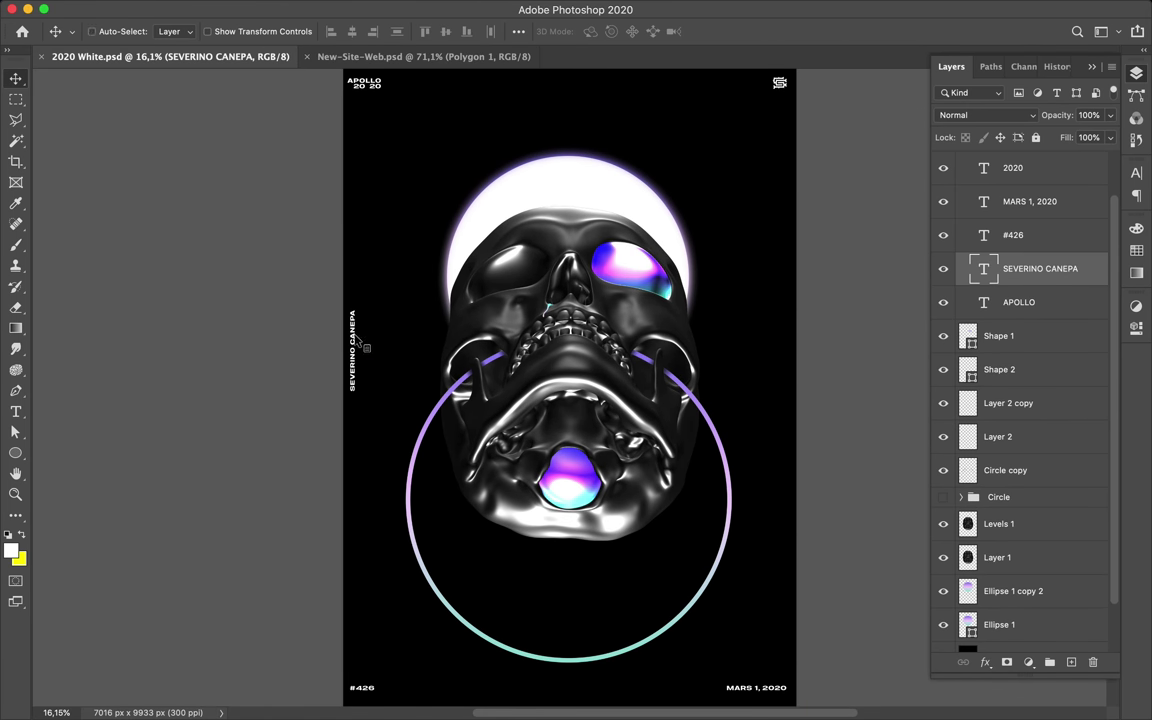
- Change the MARS 1, 2020 date text to the Molde Expanded Light style
click(766, 690)
click(1079, 197)
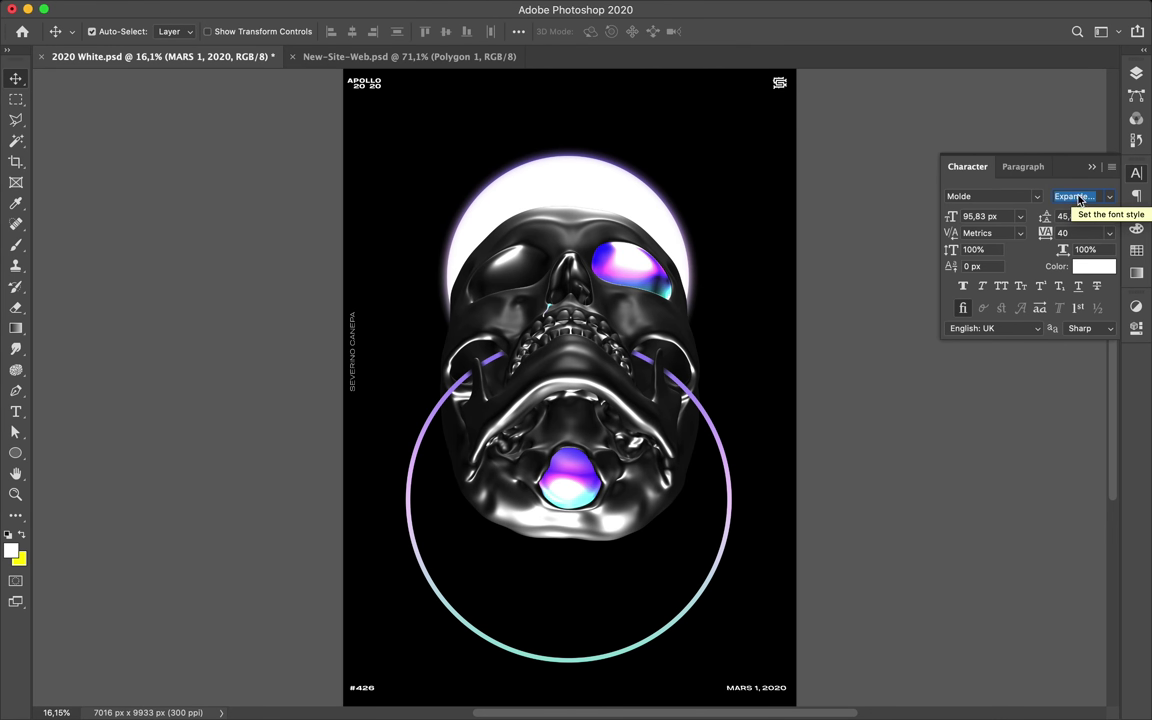
click(1109, 196)
click(826, 199)
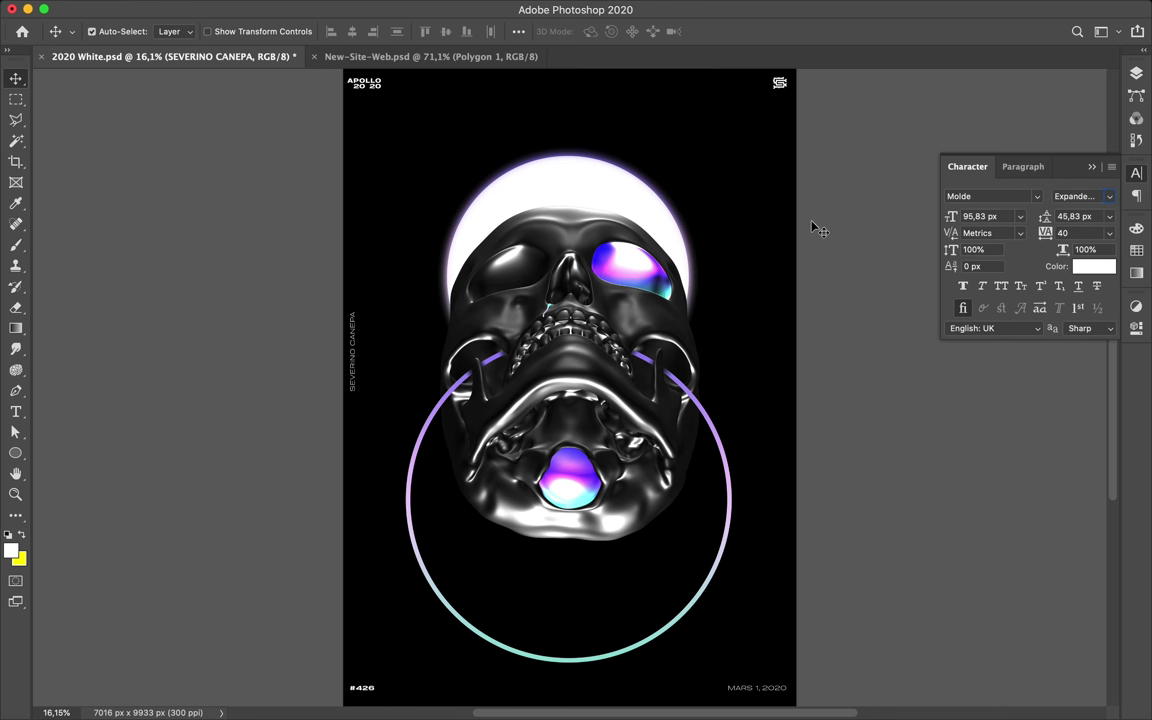
scroll(563, 213, up, 2)
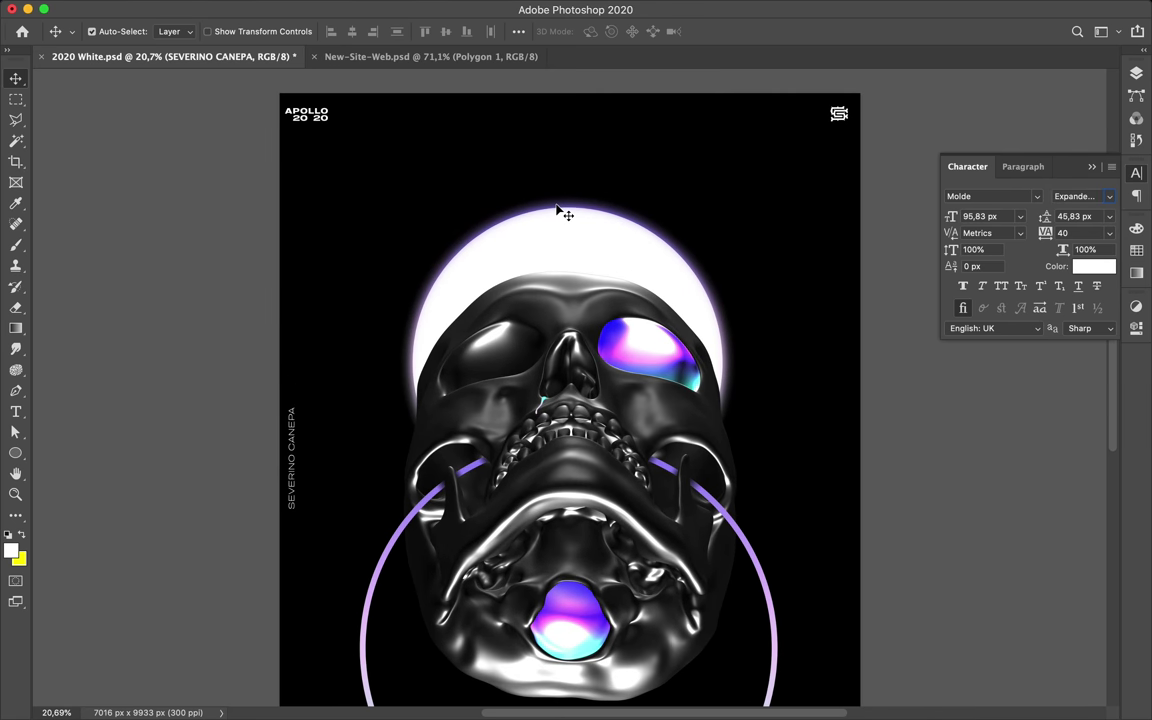
scroll(560, 212, down, 3)
scroll(558, 218, down, 2)
scroll(556, 224, up, 1)
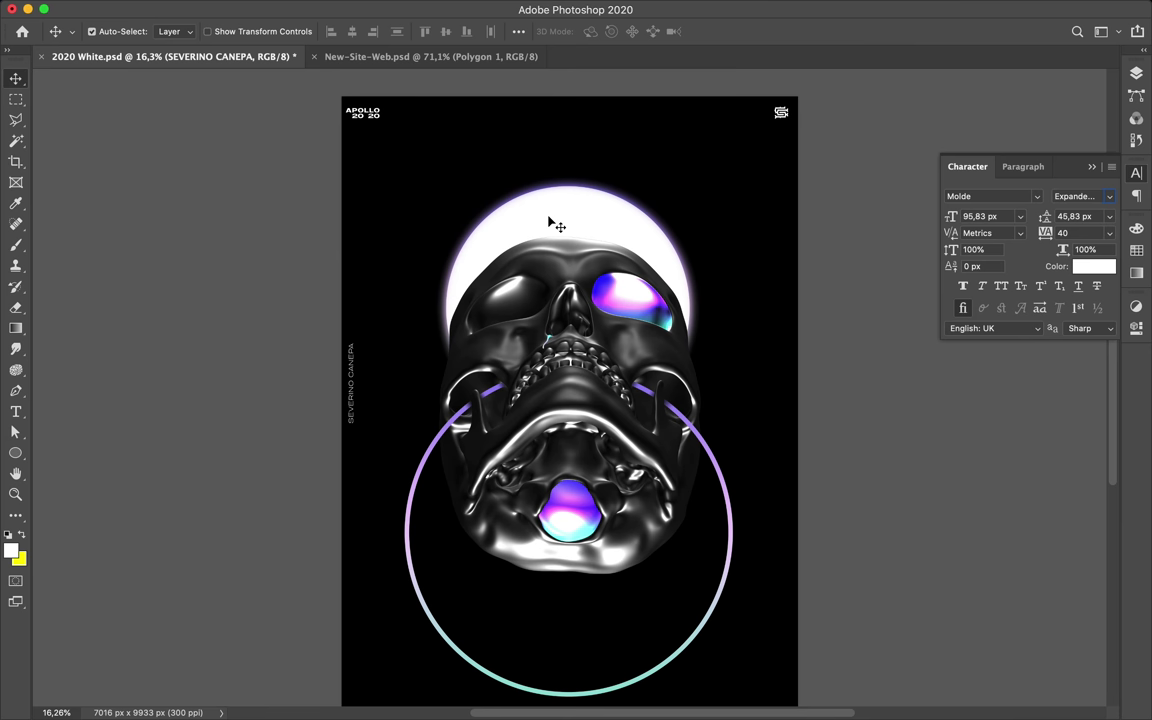
- Add the word THE at the poster's upper left and rotate it -90° to run vertically
click(510, 255)
key(t)
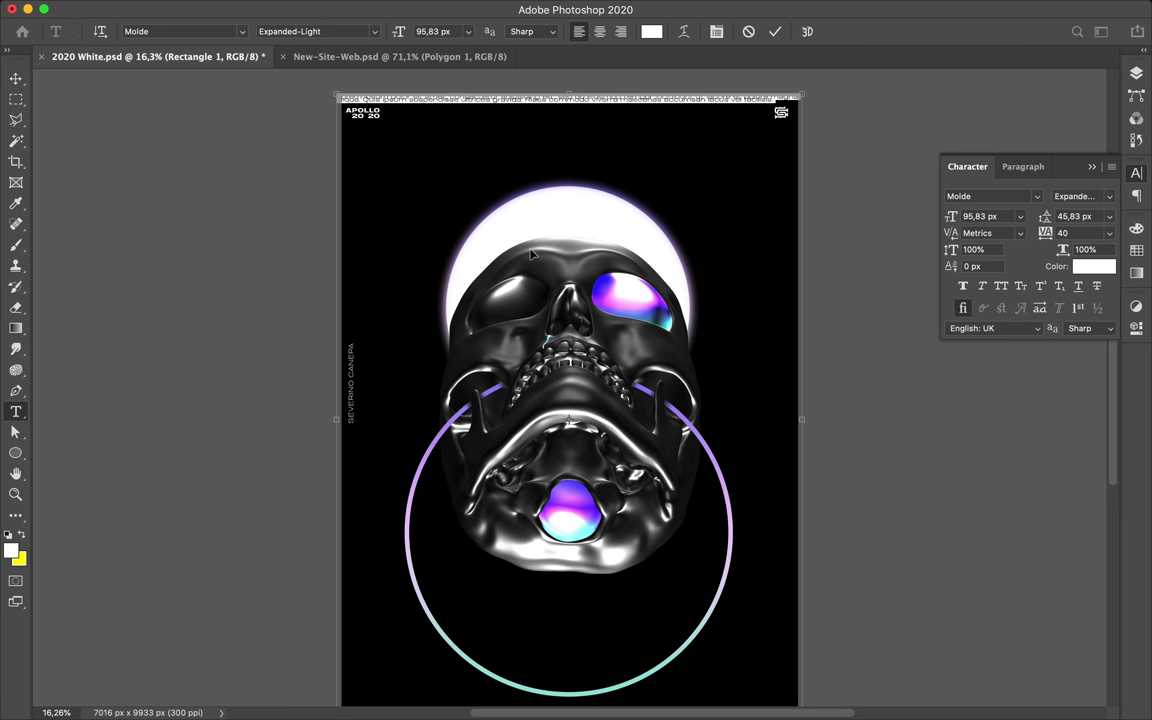
click(1137, 73)
click(998, 336)
click(414, 197)
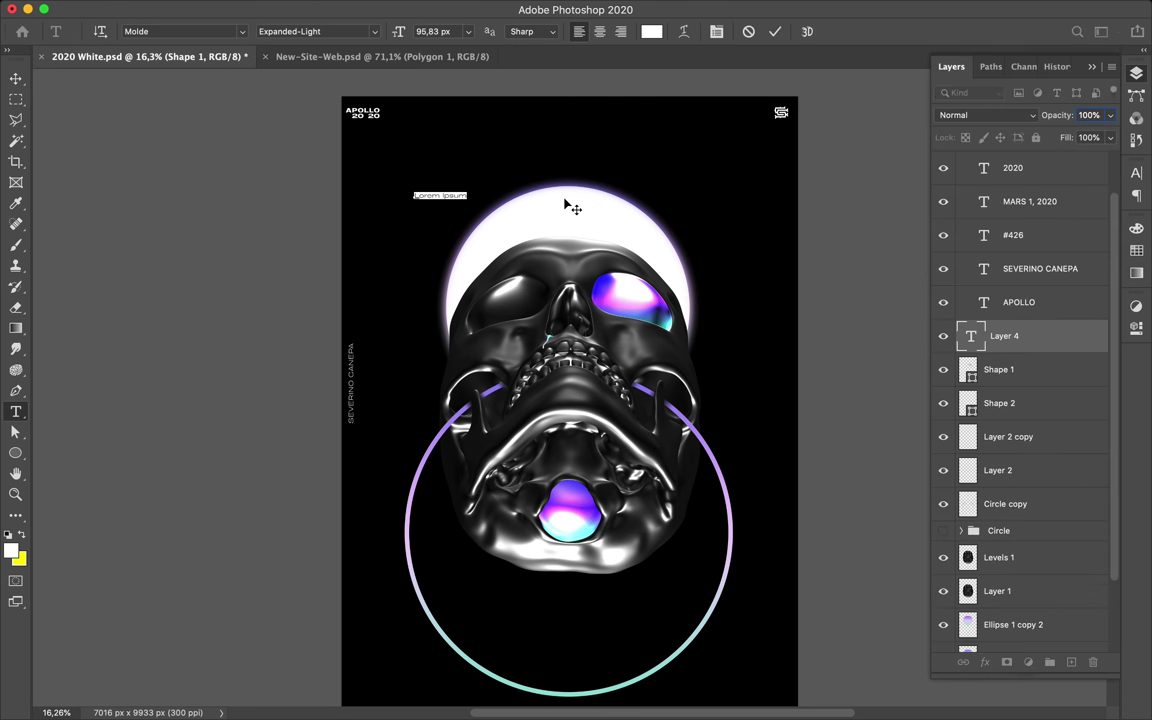
text(THE)
key(ctrl+t)
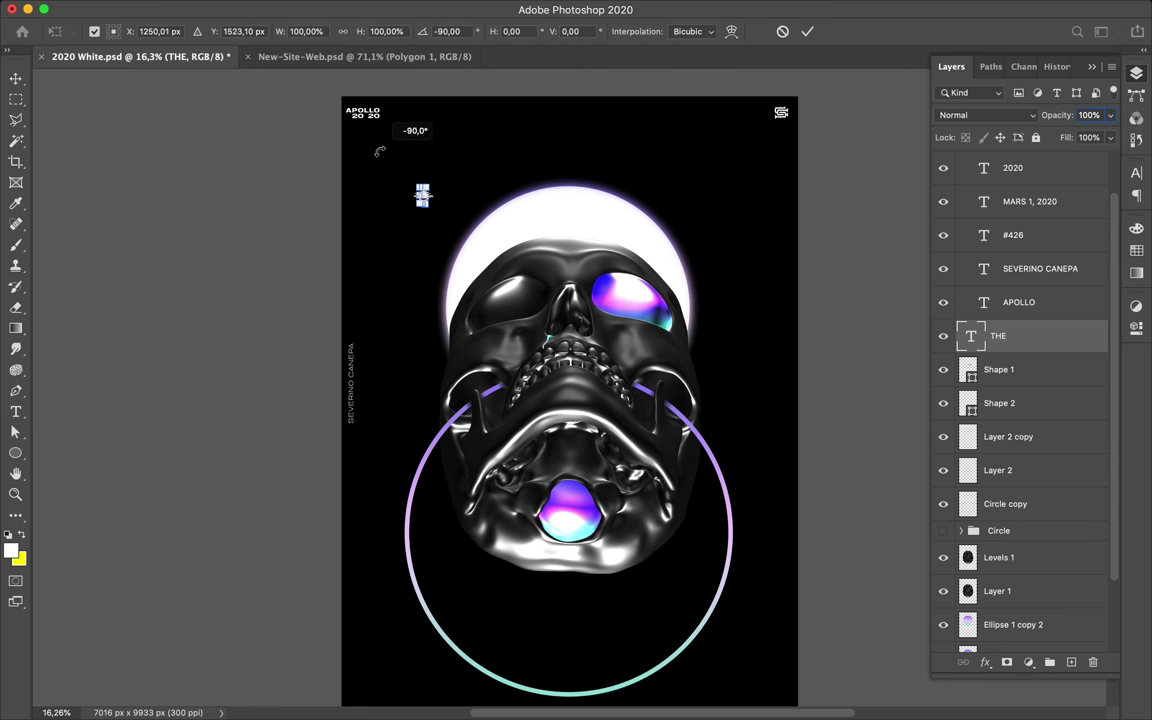
mouse_move(380, 151)
mouse_down()
mouse_move(396, 124)
mouse_move(566, 594)
mouse_move(707, 420)
mouse_up()
key(Return)
- Duplicate THE, retype the copies as BLACK and SKULL, and move THE beside the skull
key(v)
scroll(450, 141, down, 1)
double_click(569, 597)
double_click(707, 415)
text(SKULL)
drag(443, 220, 443, 283)
shift+click(1003, 336)
scroll(580, 350, up, 1)
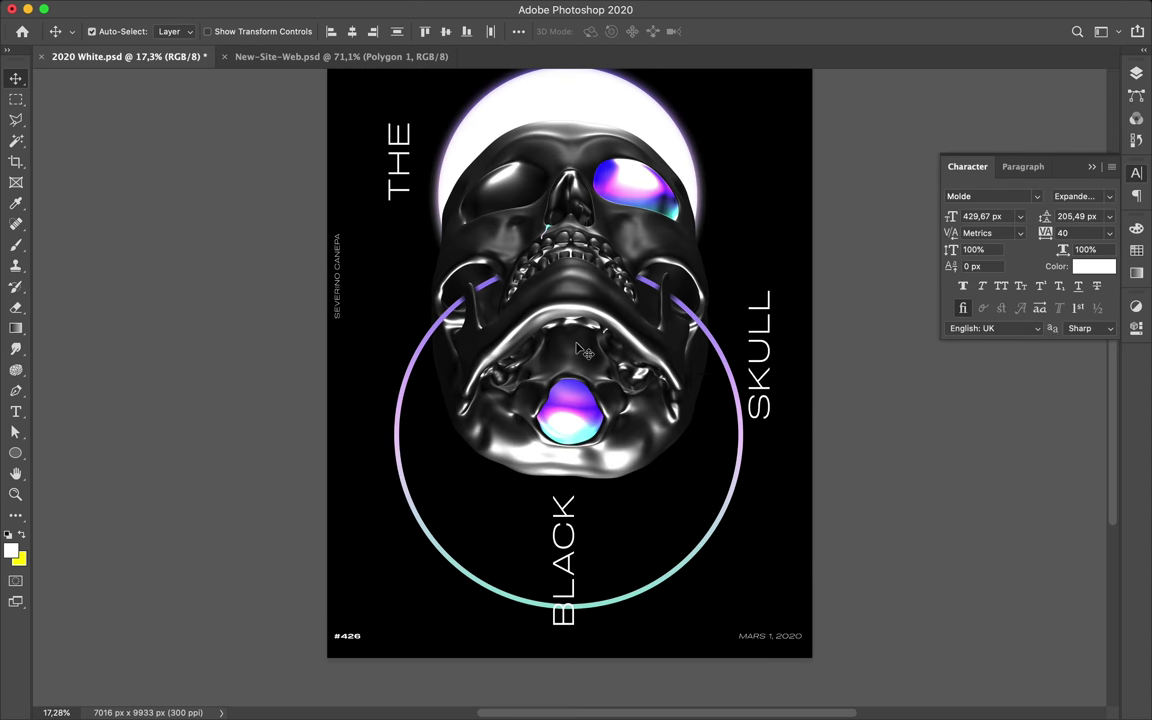
- Set all three title words in Blair ITC Std Bold, after briefly trying Schwager Sans Black
click(995, 196)
text(Schwager)
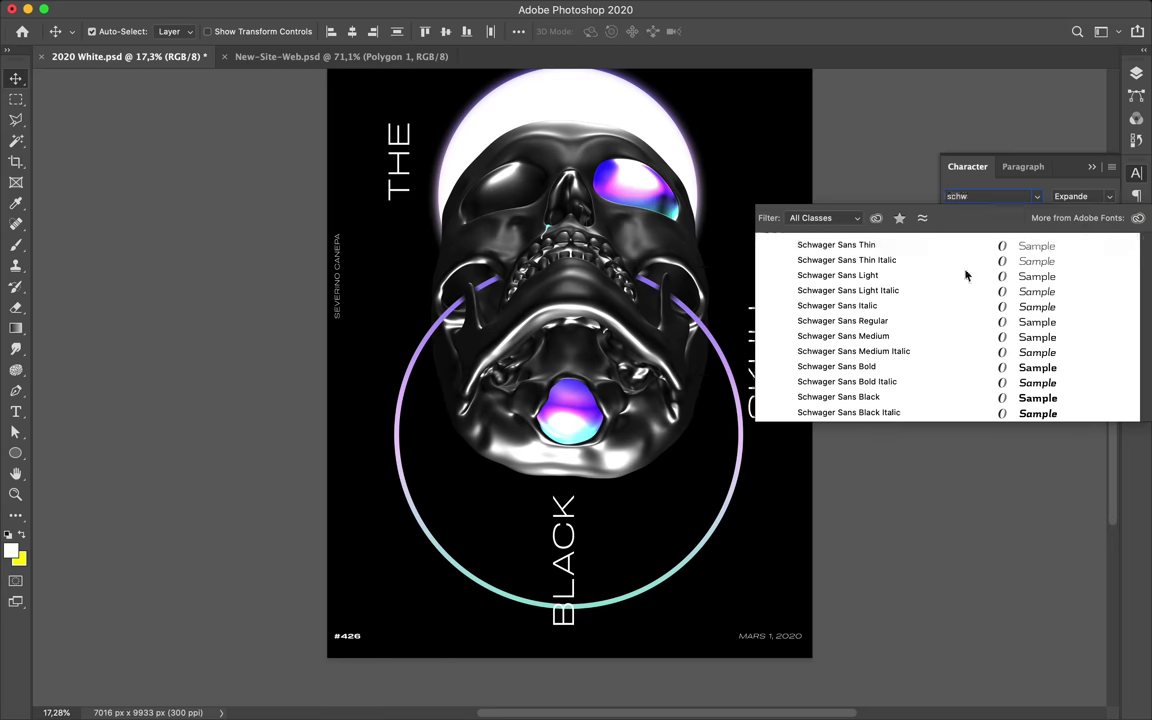
click(886, 400)
click(1037, 196)
scroll(964, 494, down, 5)
scroll(964, 494, down, 3)
scroll(988, 522, down, 5)
scroll(988, 522, down, 3)
scroll(972, 540, down, 2)
scroll(972, 590, down, 4)
scroll(972, 584, down, 5)
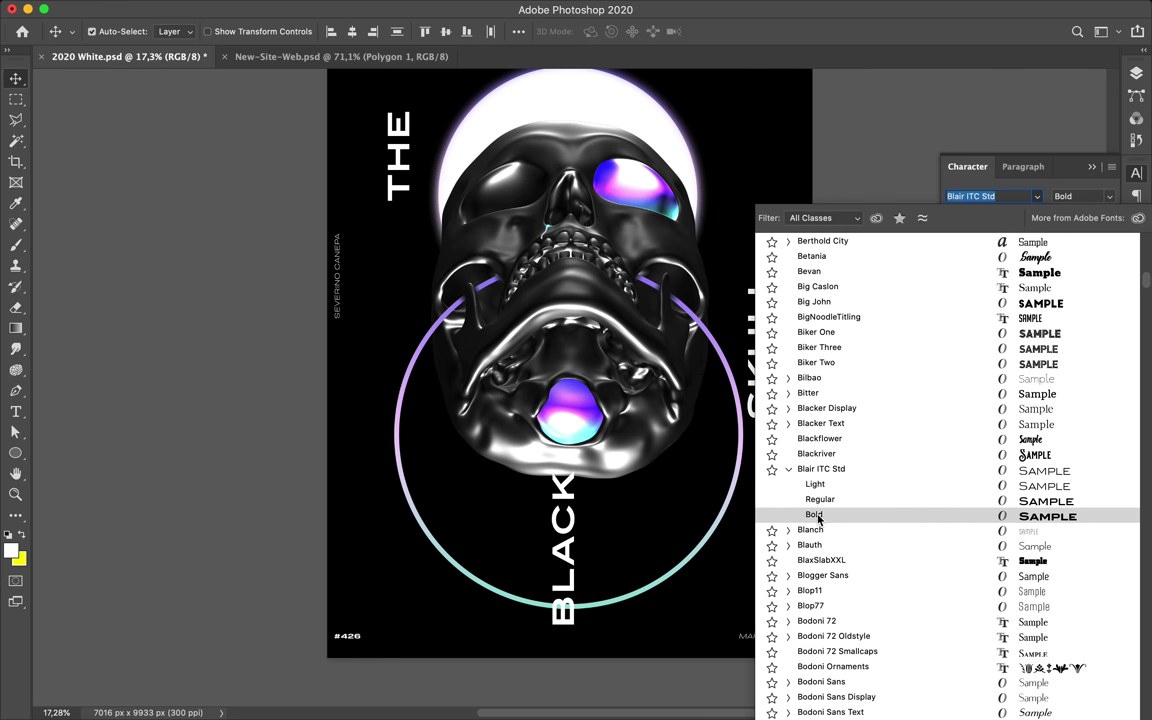
click(887, 514)
- Select the gradient ring layer and reset the colours to black and white
ctrl+click(516, 490)
ctrl+click(622, 514)
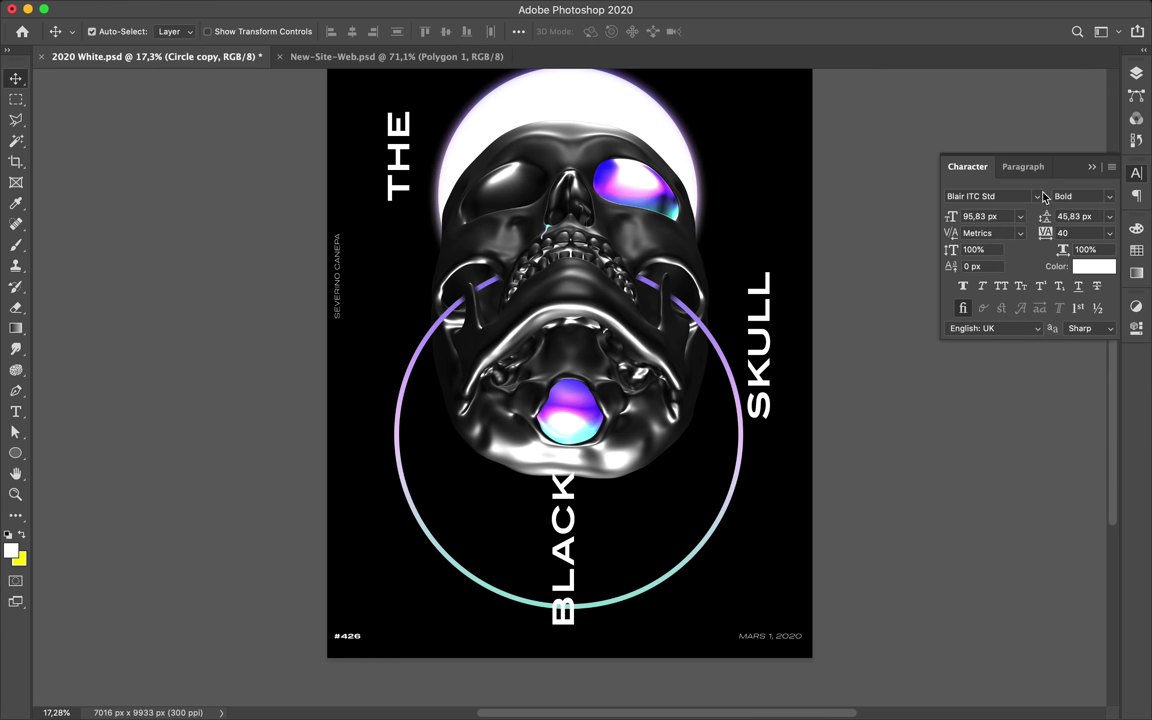
key(F7)
key(g)
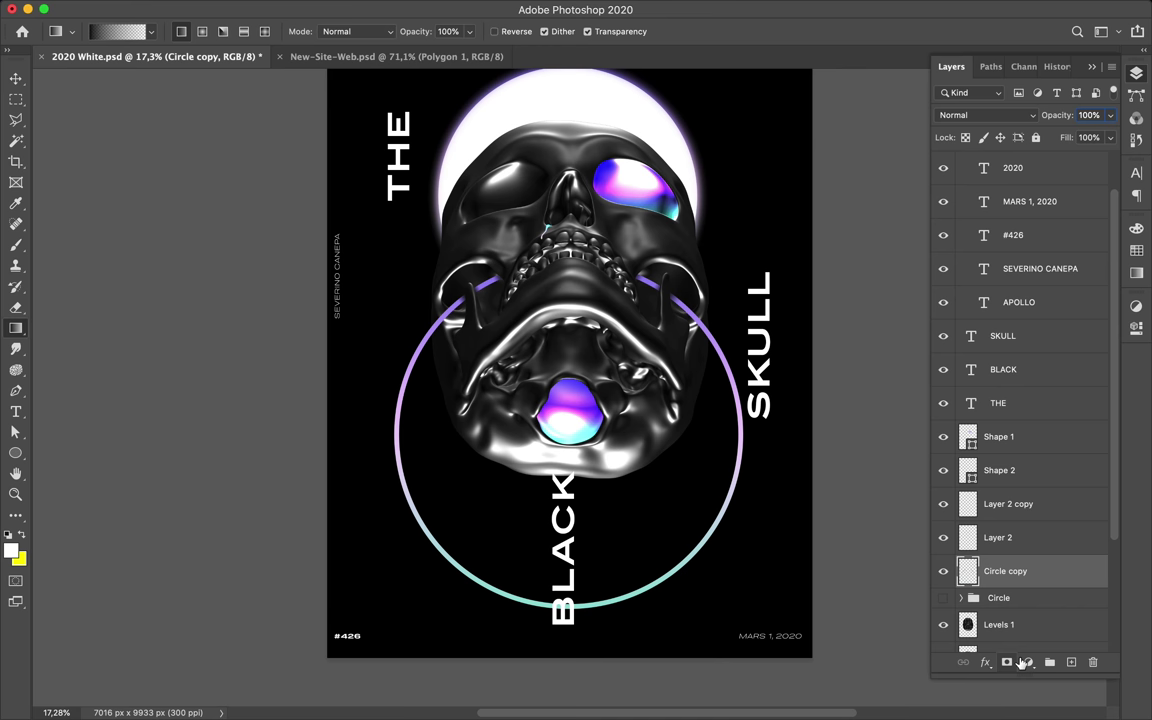
- Mask the gradient ring so its bottom fades out, and move BLACK further down
click(1007, 662)
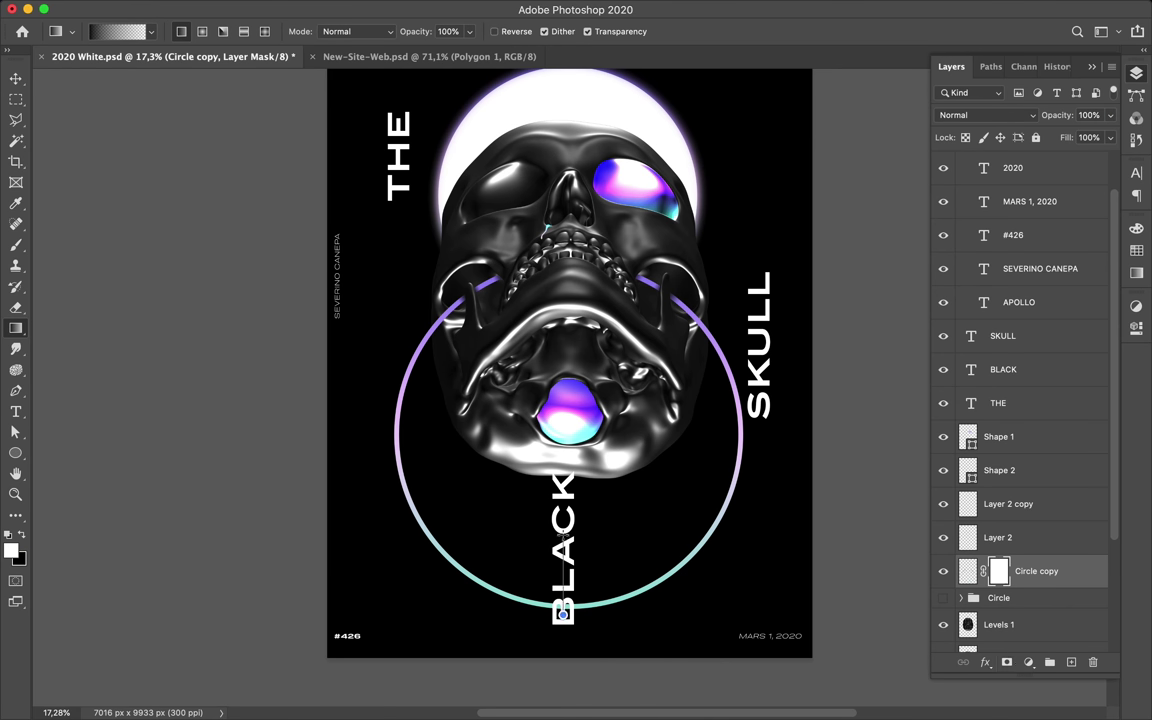
drag(563, 614, 563, 614)
key(v)
drag(563, 495, 563, 510)
- Select all three title words and shrink them to 339.67 px
click(1003, 335)
shift+click(998, 403)
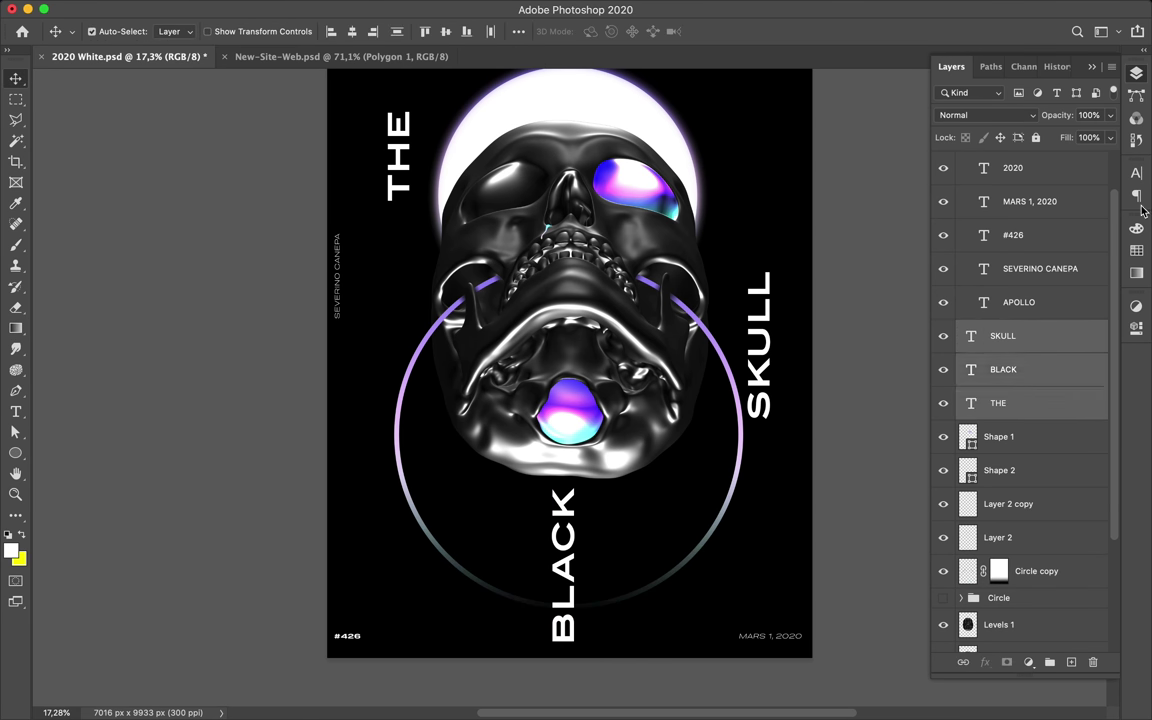
click(1136, 172)
scroll(580, 260, down, 3)
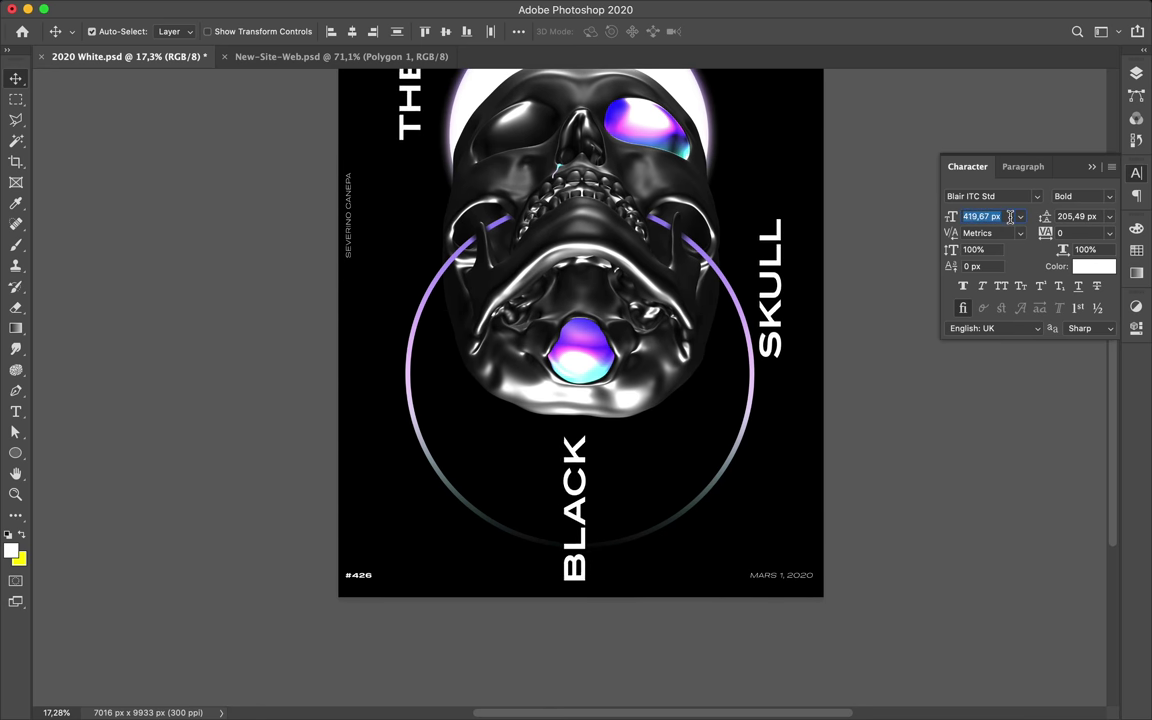
scroll(580, 350, up, 5)
click(416, 240)
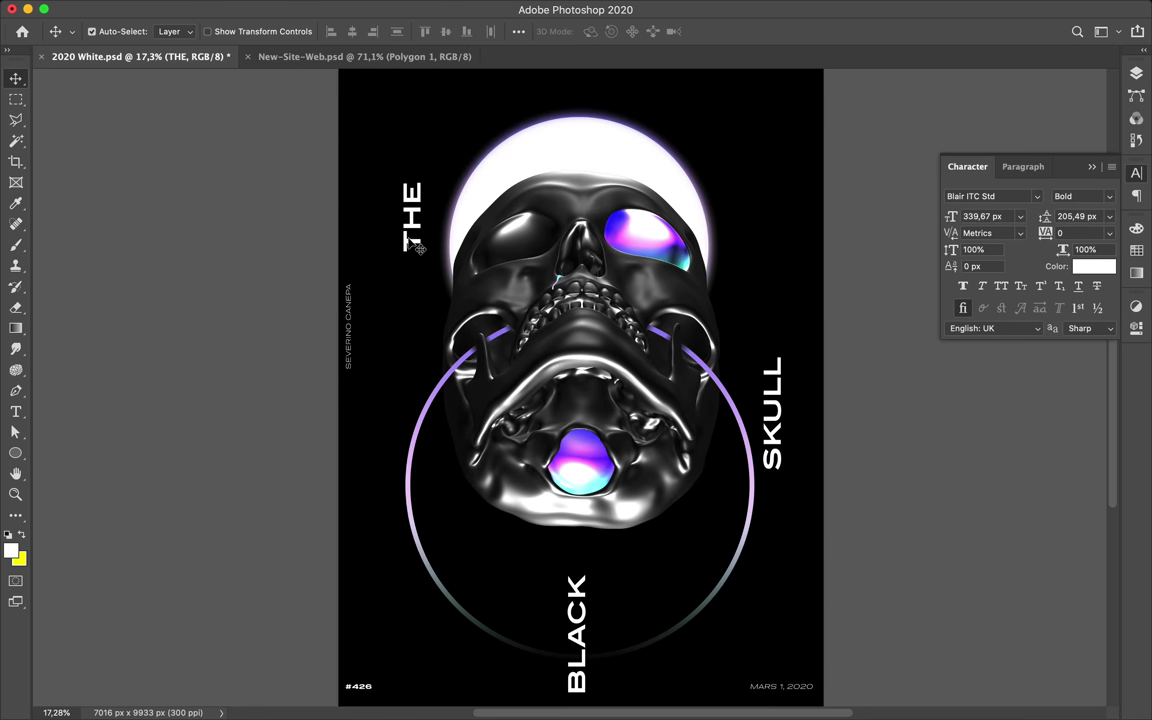
- Reposition THE, BLACK and SKULL, centring BLACK horizontally on the poster
drag(588, 600, 590, 580)
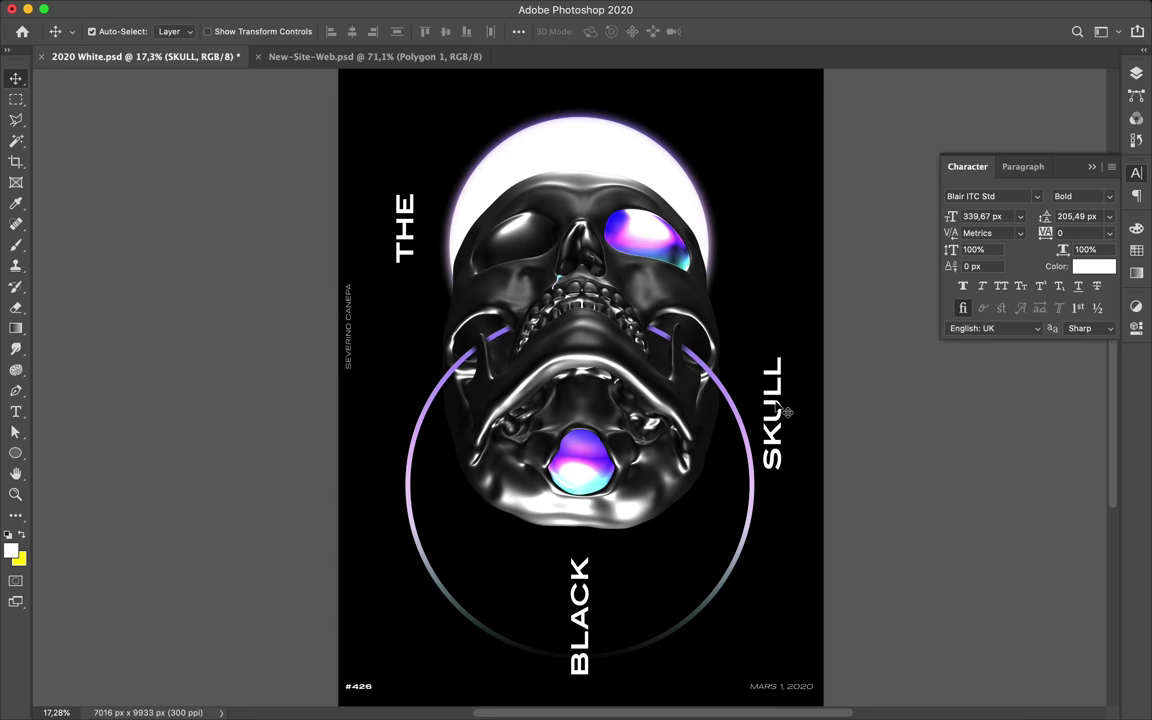
drag(772, 410, 753, 325)
mouse_move(408, 242)
mouse_down()
mouse_move(420, 256)
mouse_move(424, 208)
mouse_up()
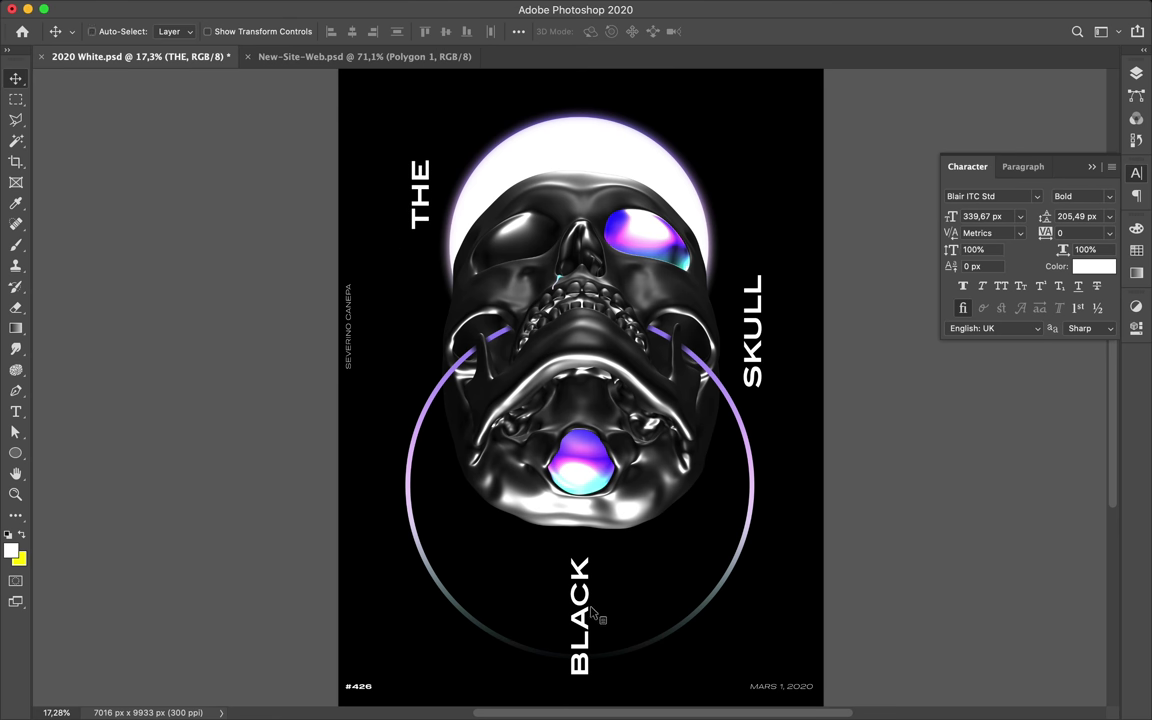
drag(586, 617, 586, 602)
click(518, 31)
click(470, 77)
click(663, 354)
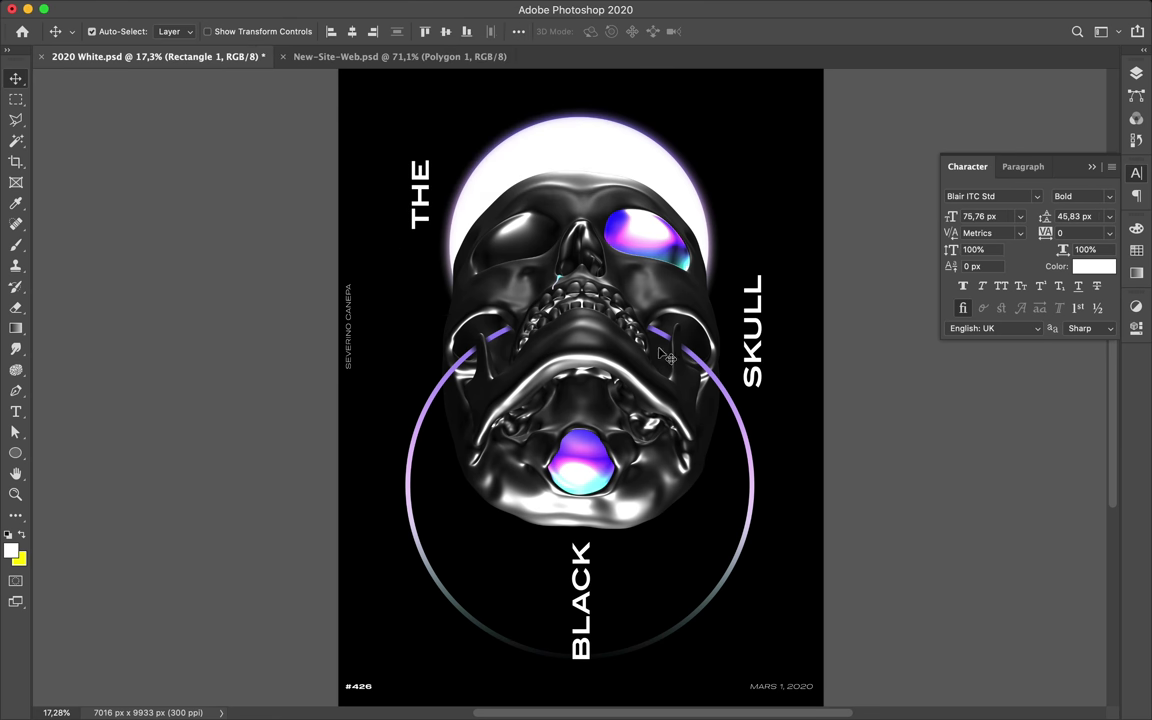
scroll(714, 354, down, 2)
- Draw a wide rectangle across the poster top filled with a purple-teal gradient
key(u)
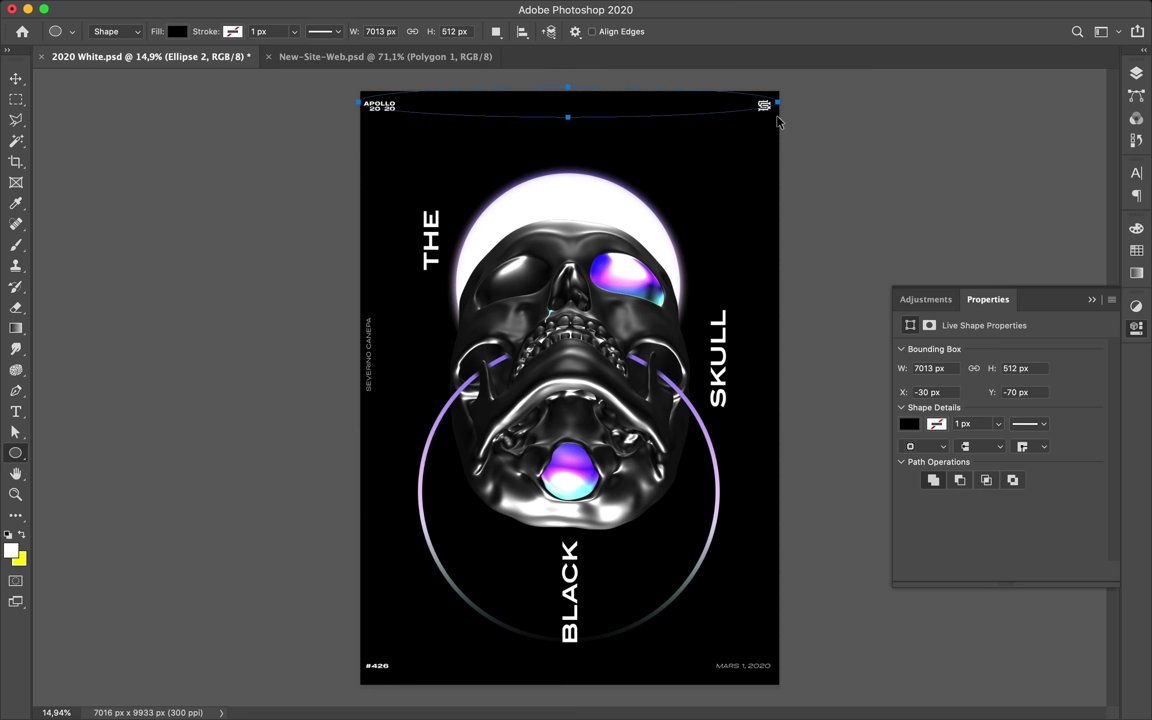
key(m)
click(15, 453)
click(80, 453)
drag(339, 94, 812, 134)
click(178, 33)
click(139, 62)
- Rotate the gradient rectangle 90° and stand it along the poster's left side
key(v)
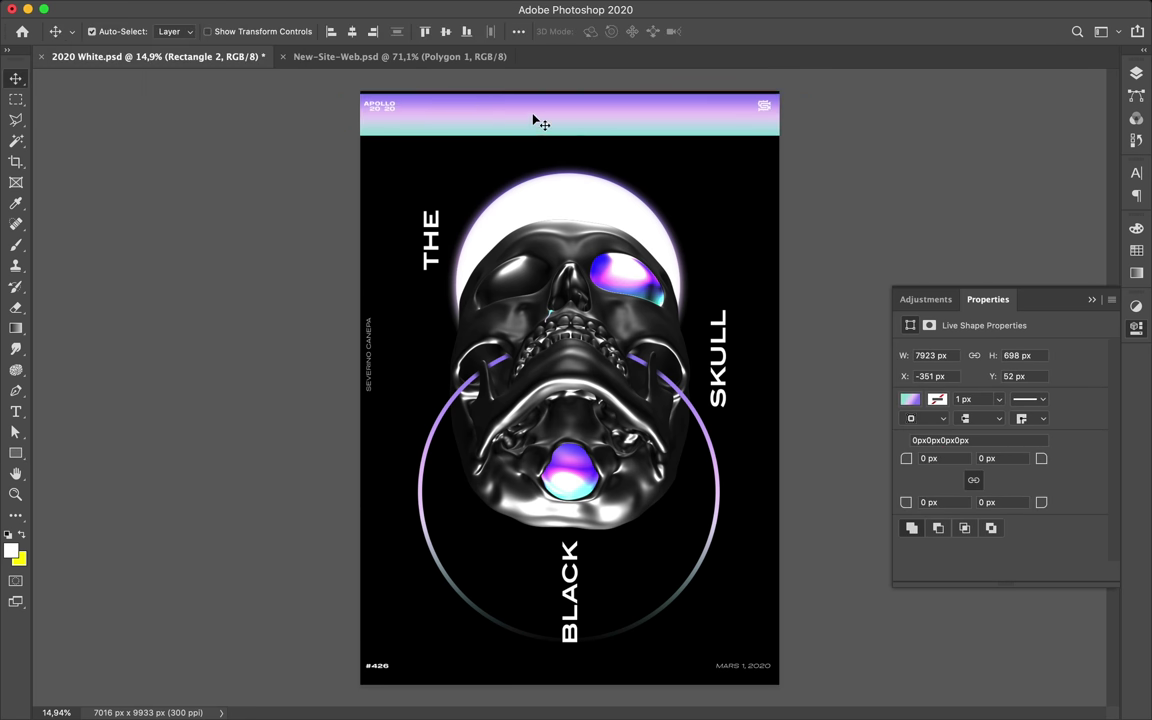
key(ctrl+t)
drag(809, 92, 757, 262)
drag(705, 323, 783, 245)
drag(653, 216, 411, 316)
key(Return)
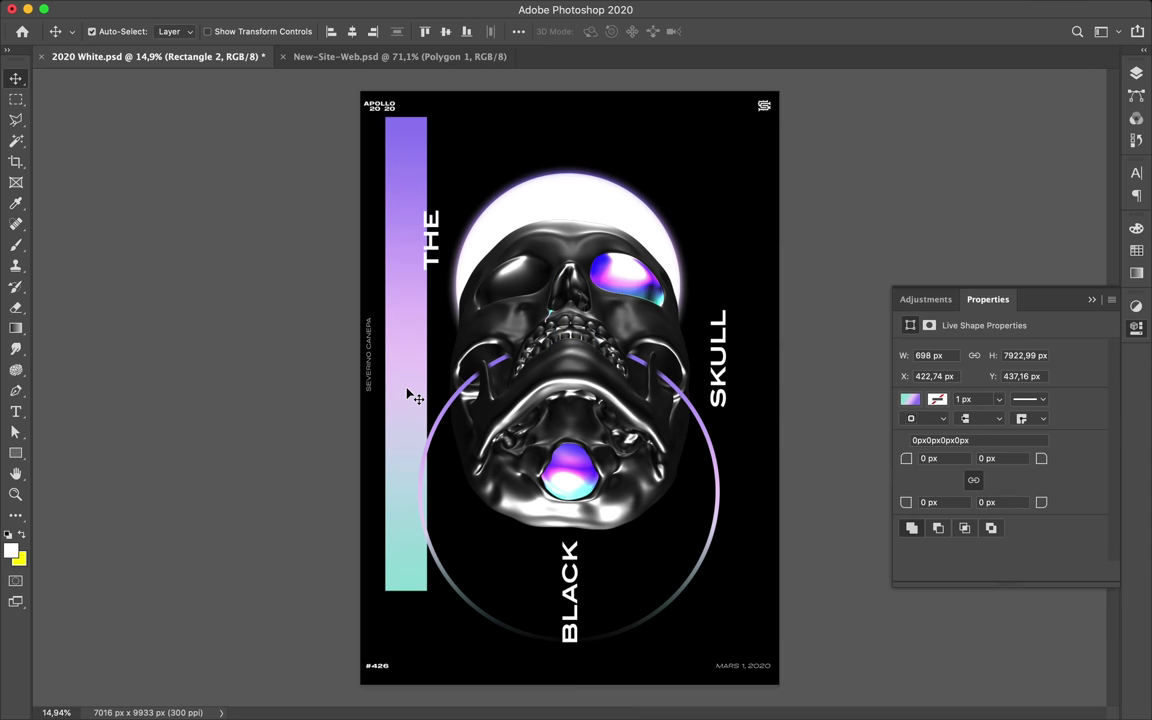
click(374, 8)
mouse_move(392, 290)
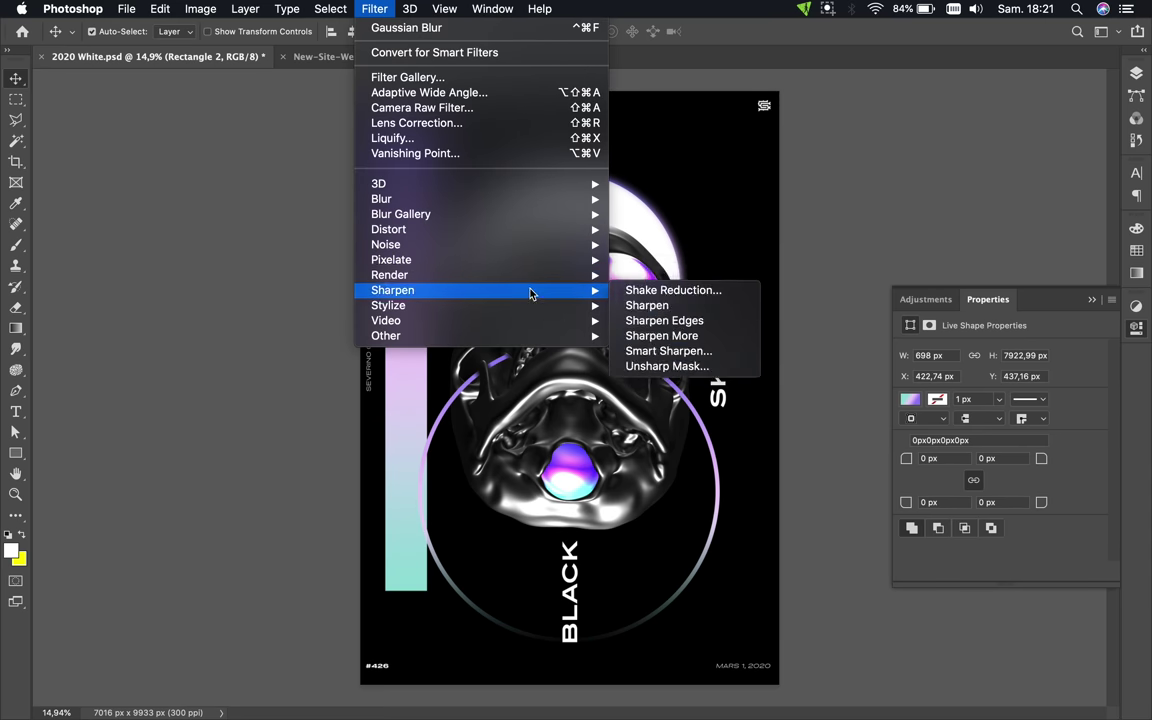
- Choose the Wind filter, converting the strip to a smart object, and zoom the preview onto its edge
click(652, 427)
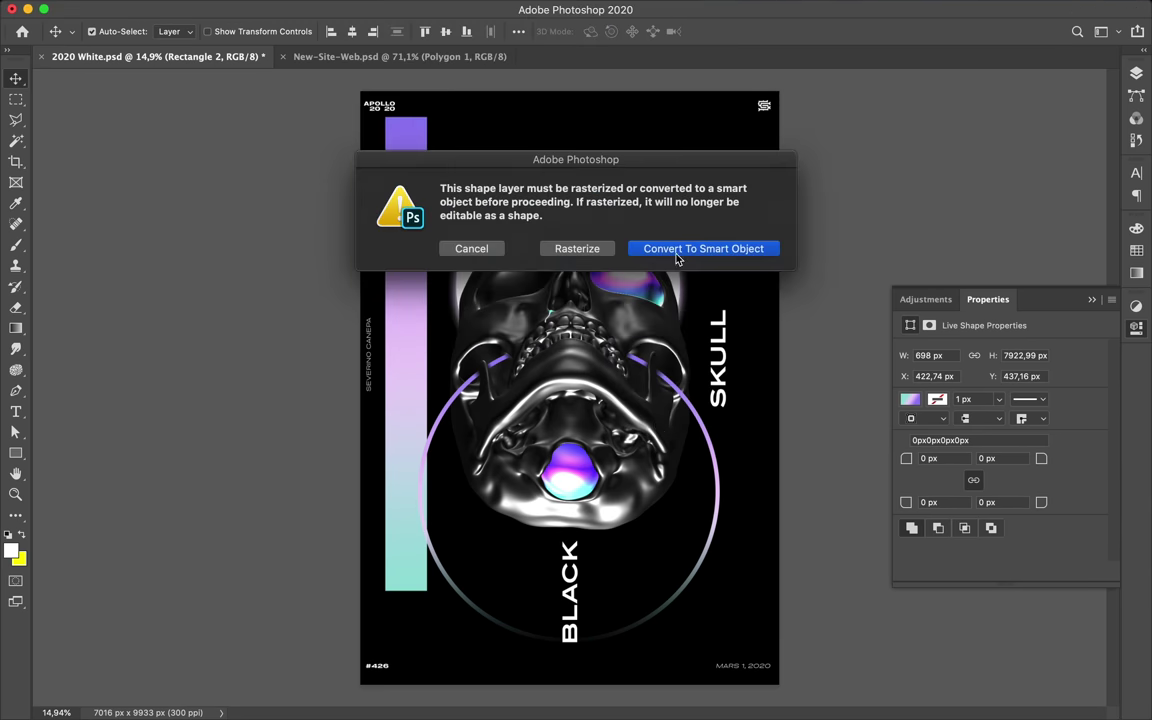
click(686, 250)
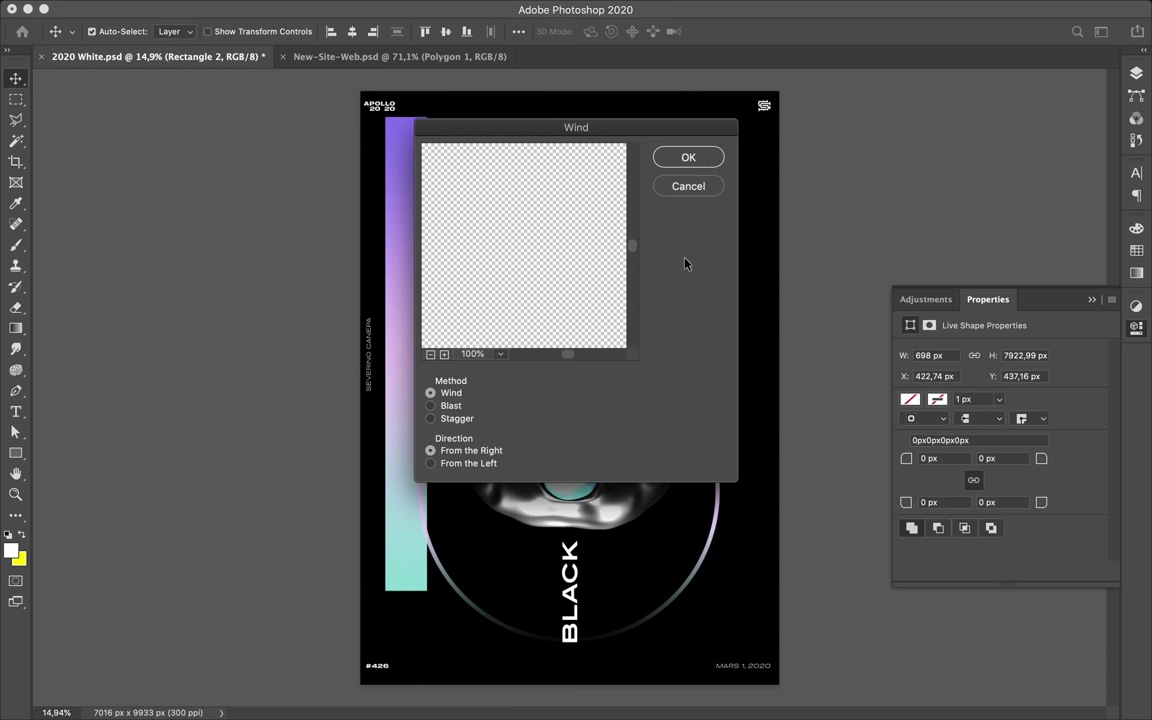
drag(567, 355, 536, 360)
click(444, 355)
drag(528, 359, 531, 358)
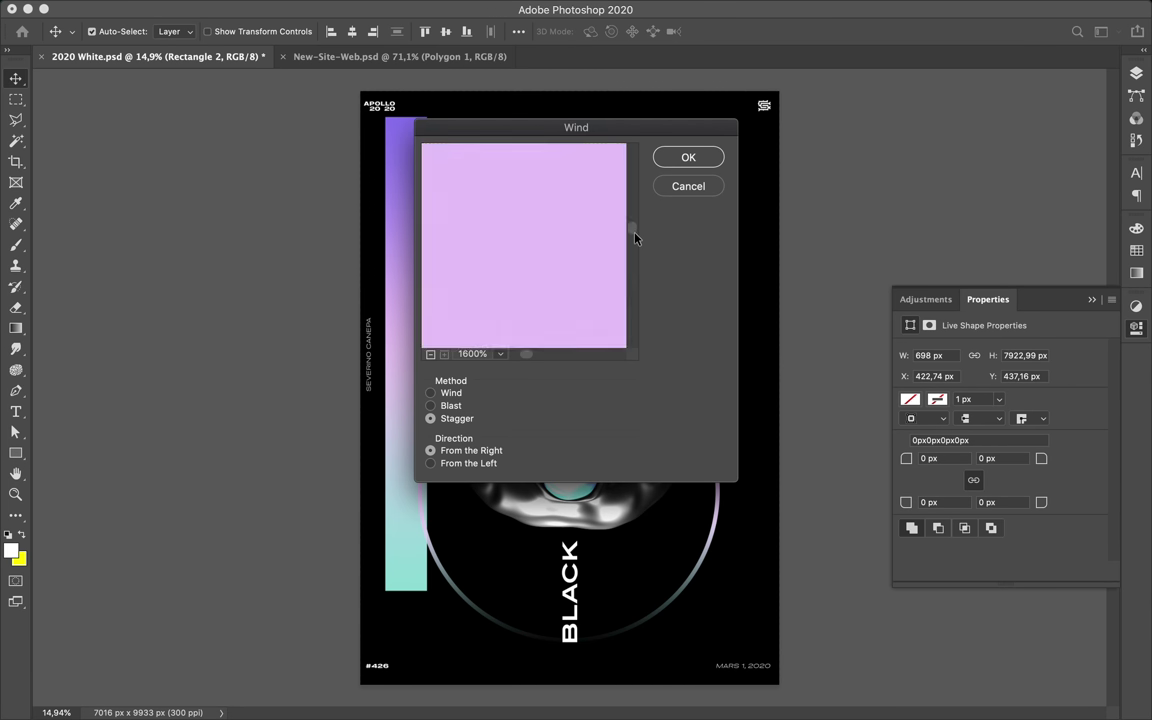
drag(533, 357, 537, 358)
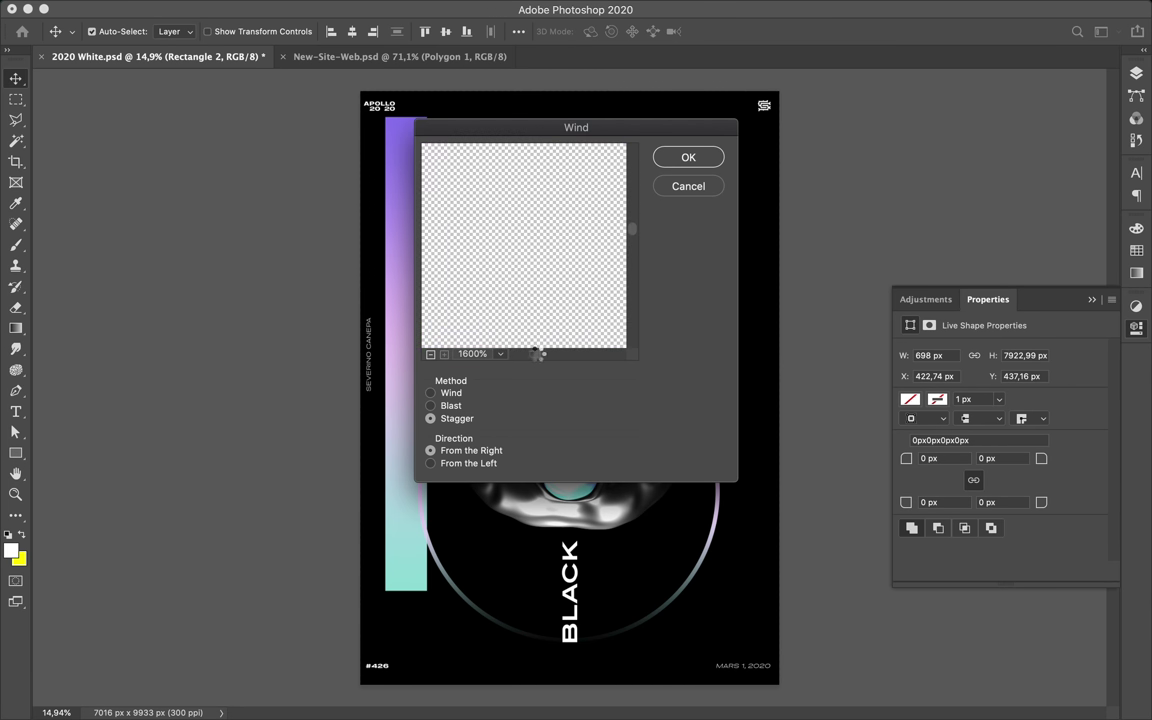
- Apply Wind to the strip with Stagger method blowing From the Left
click(431, 418)
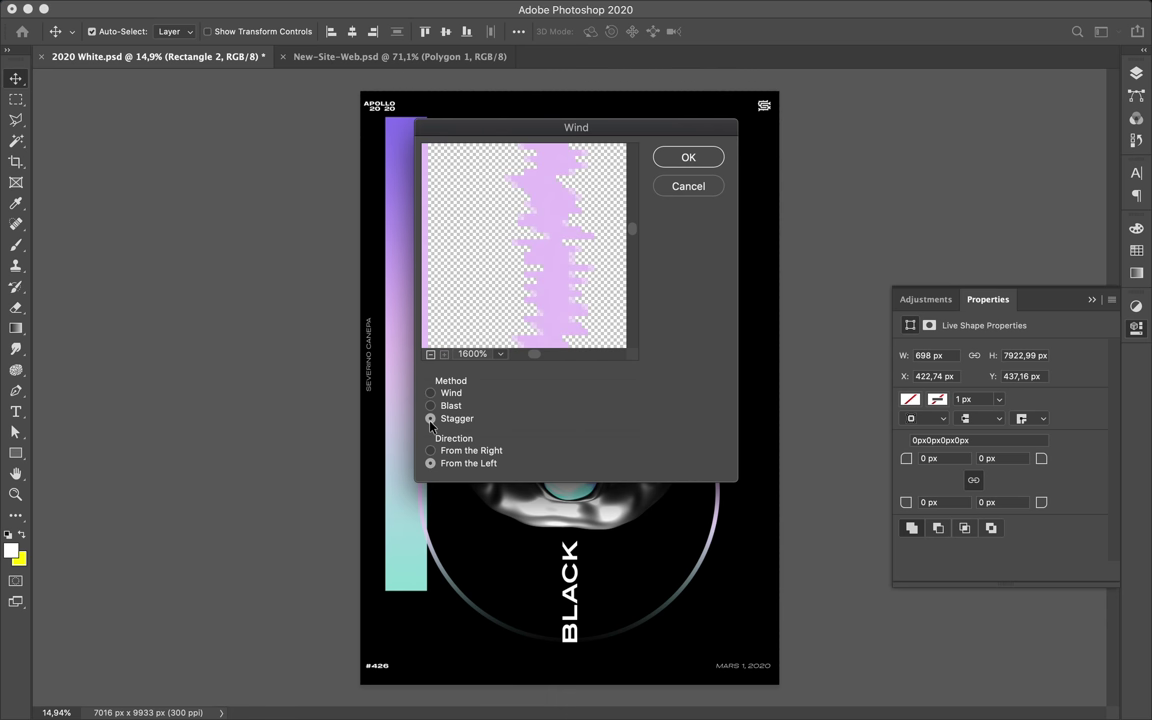
click(431, 355)
click(444, 355)
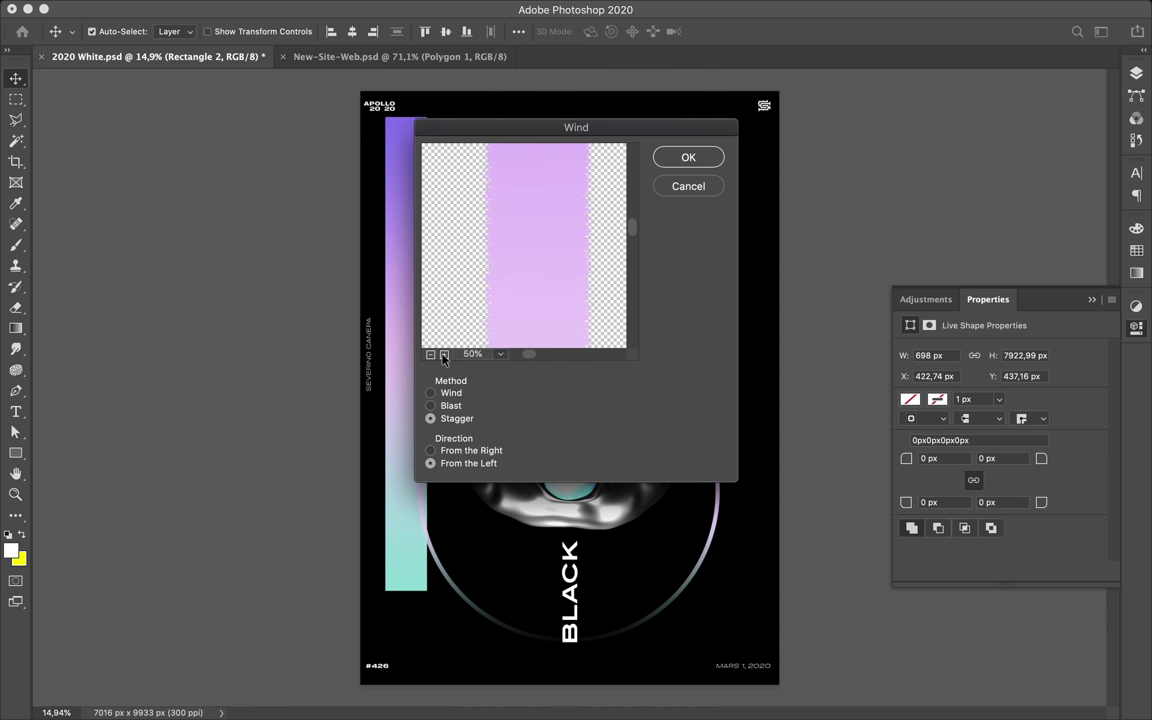
click(686, 160)
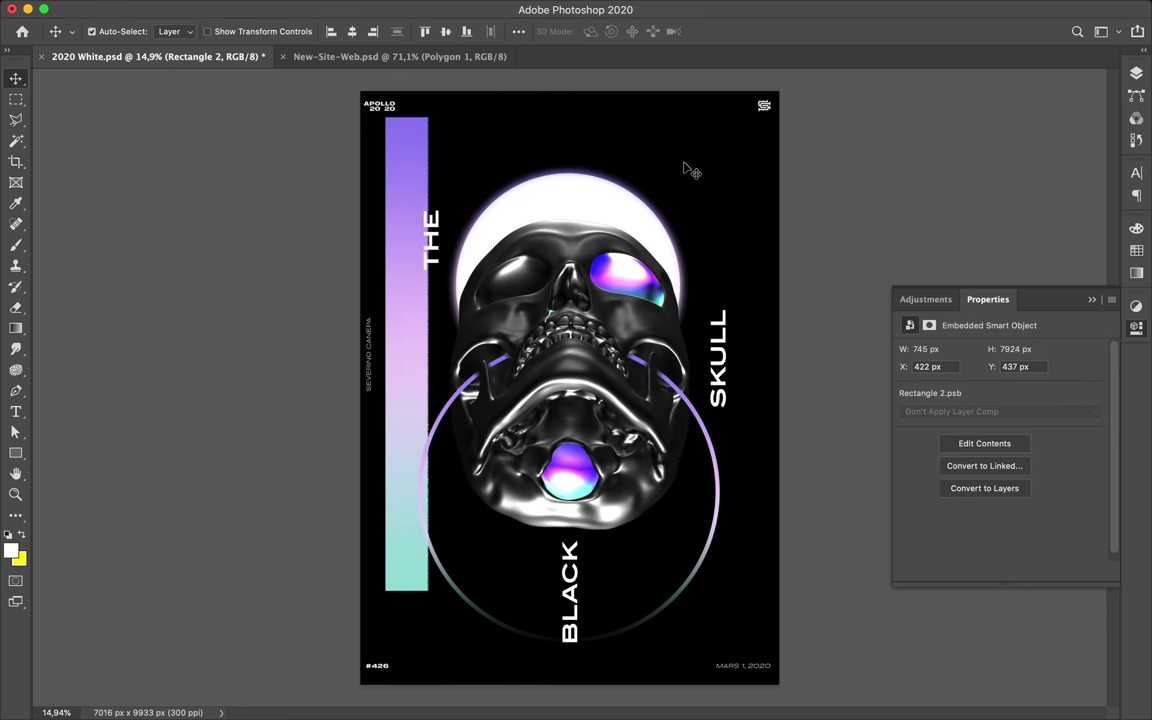
scroll(570, 400, up, 5)
scroll(481, 221, up, 5)
click(373, 10)
- Reapply Wind to the strip using the Blast method over several passes
click(400, 31)
click(683, 156)
click(373, 10)
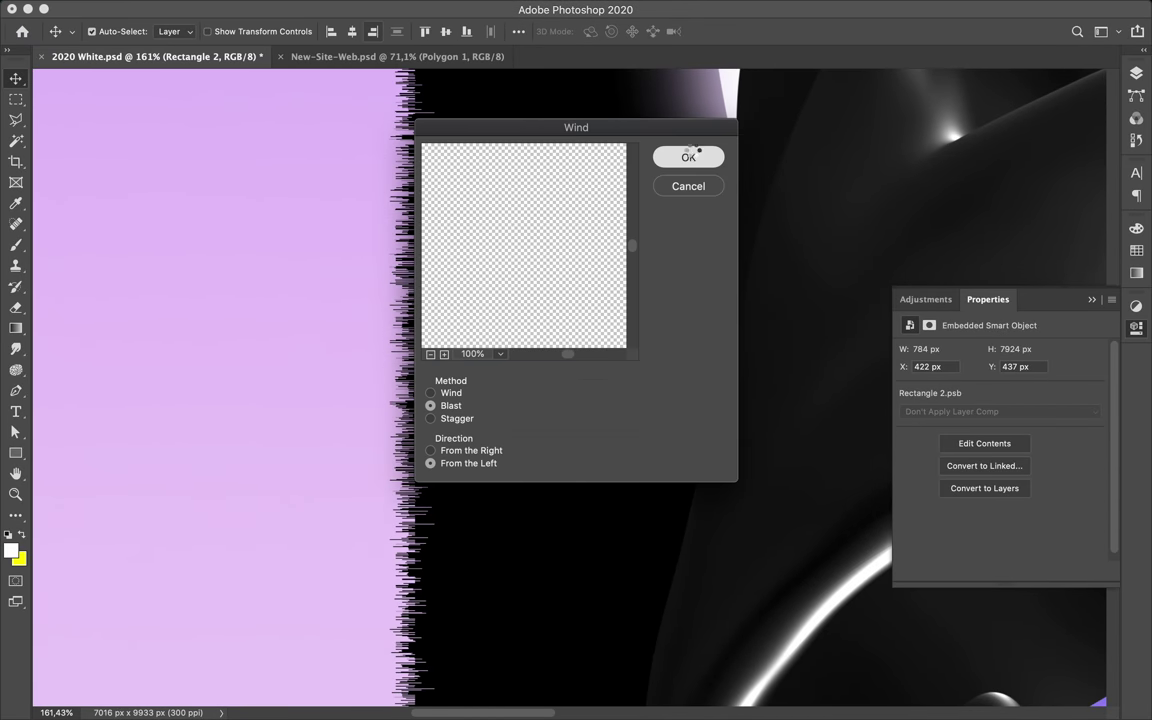
click(688, 156)
click(373, 10)
click(468, 30)
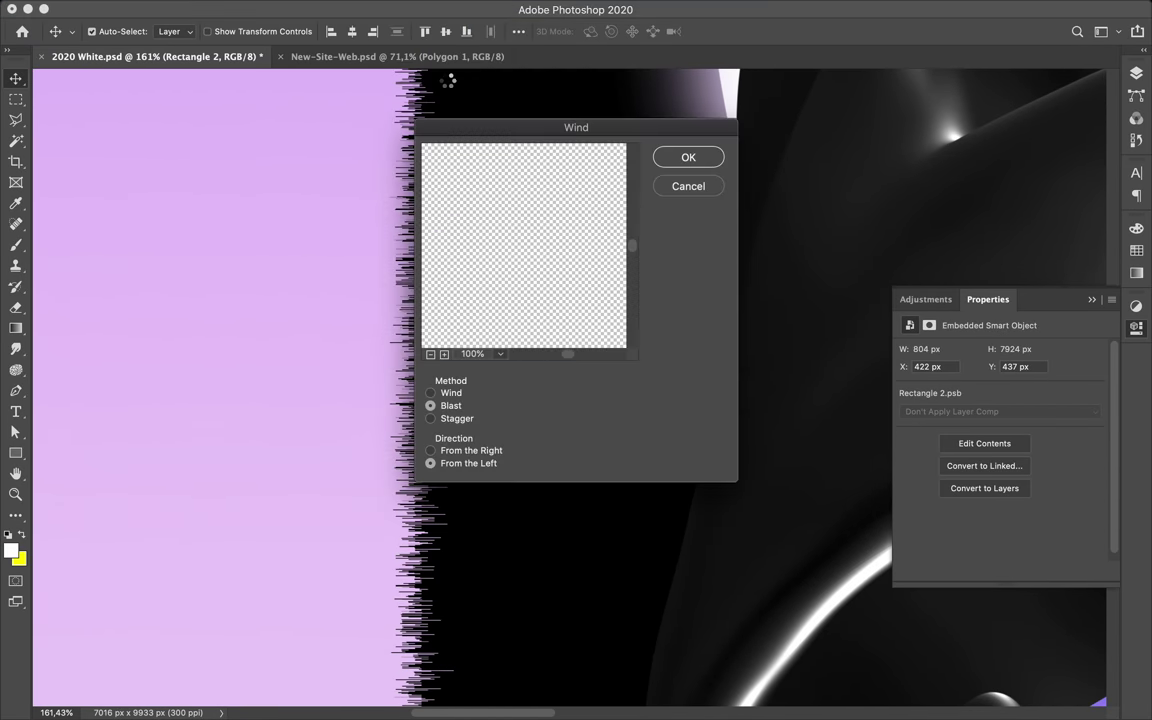
click(677, 158)
- Add two more Wind passes to the strip, ending with Stagger, and save the document
click(373, 9)
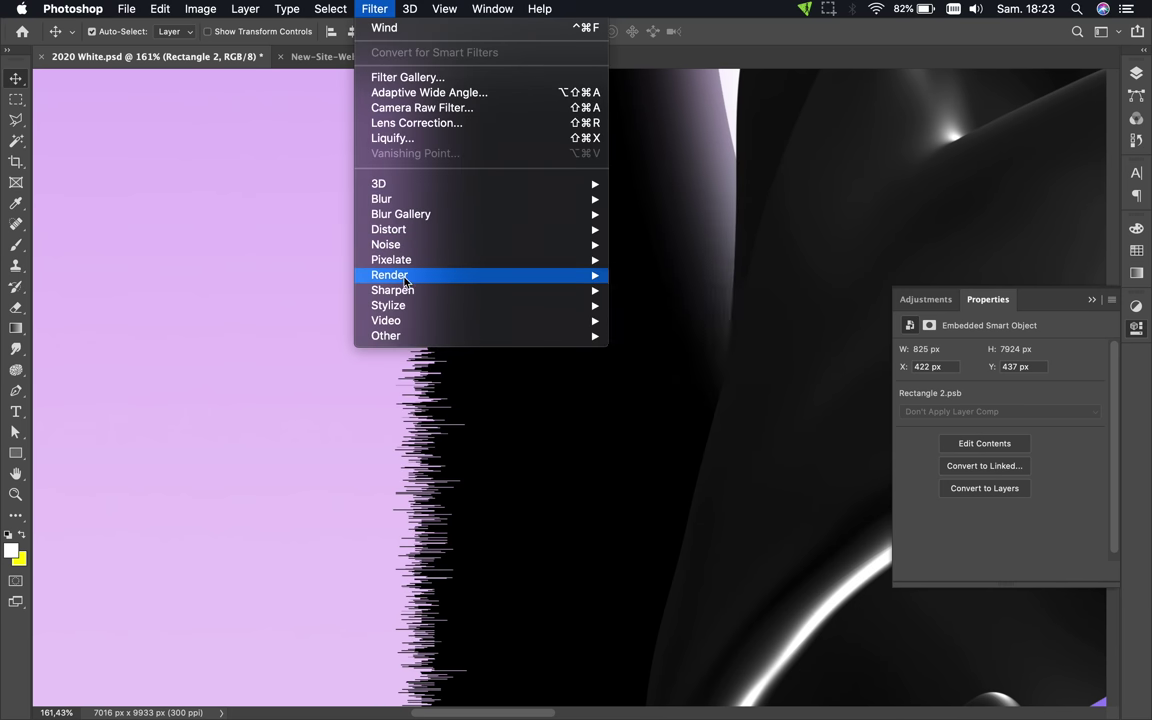
click(643, 427)
click(682, 157)
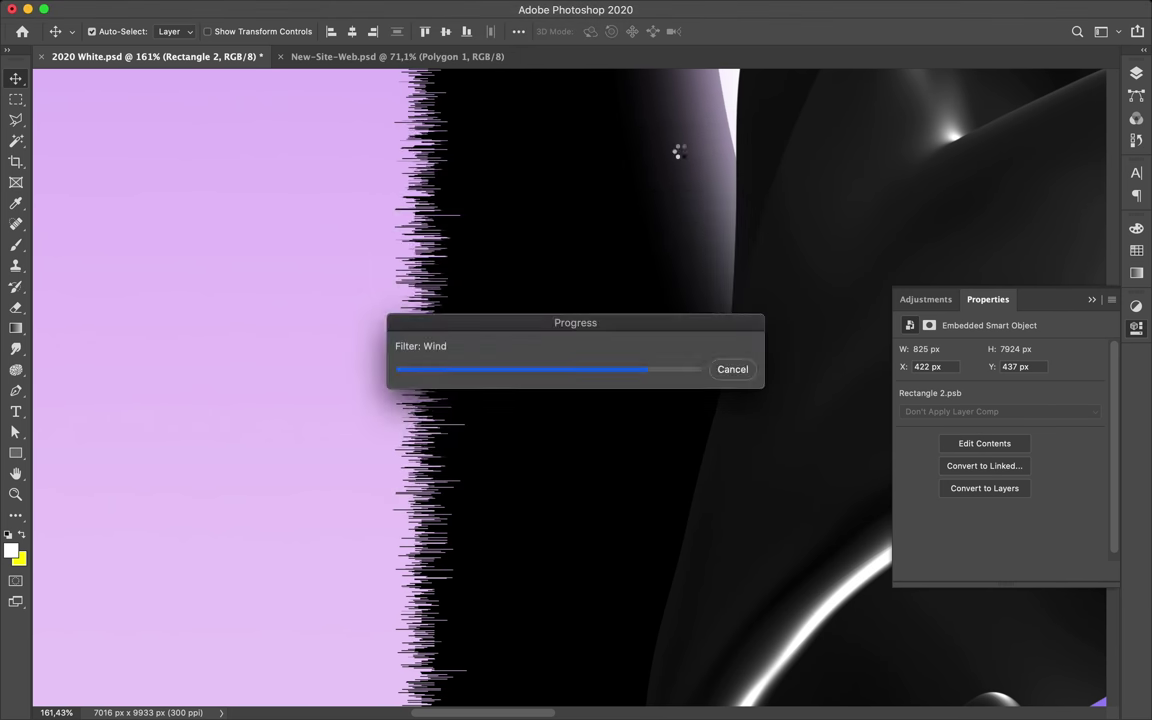
click(378, 9)
click(650, 427)
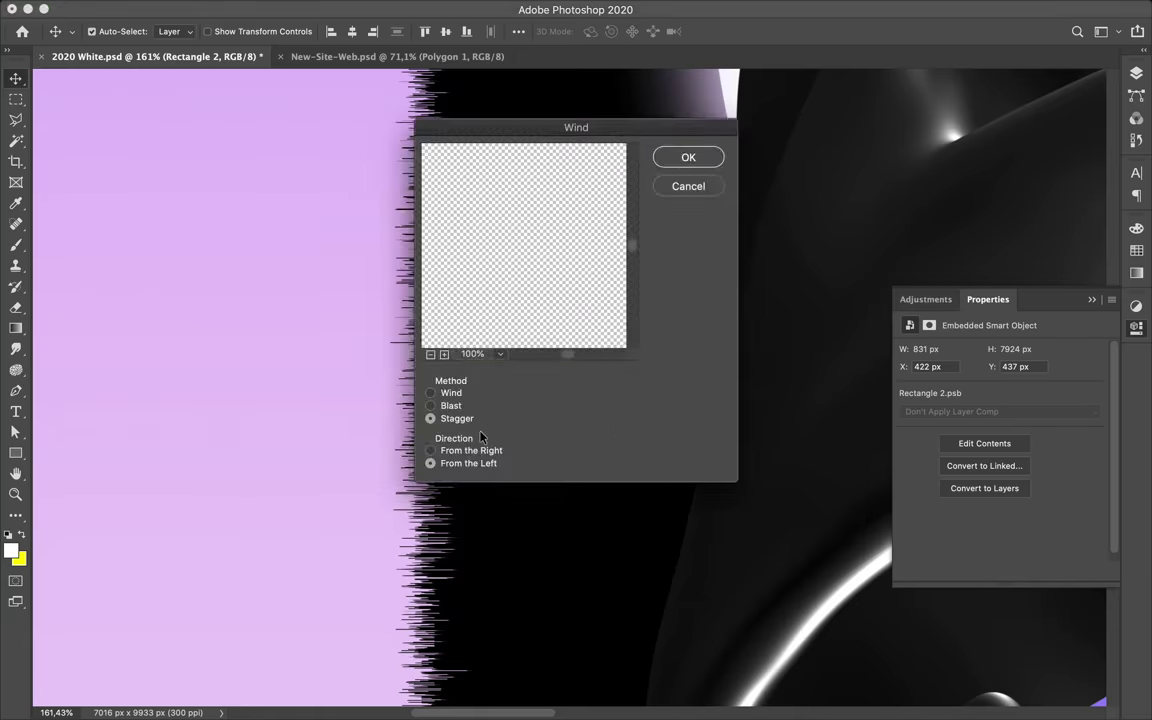
click(690, 159)
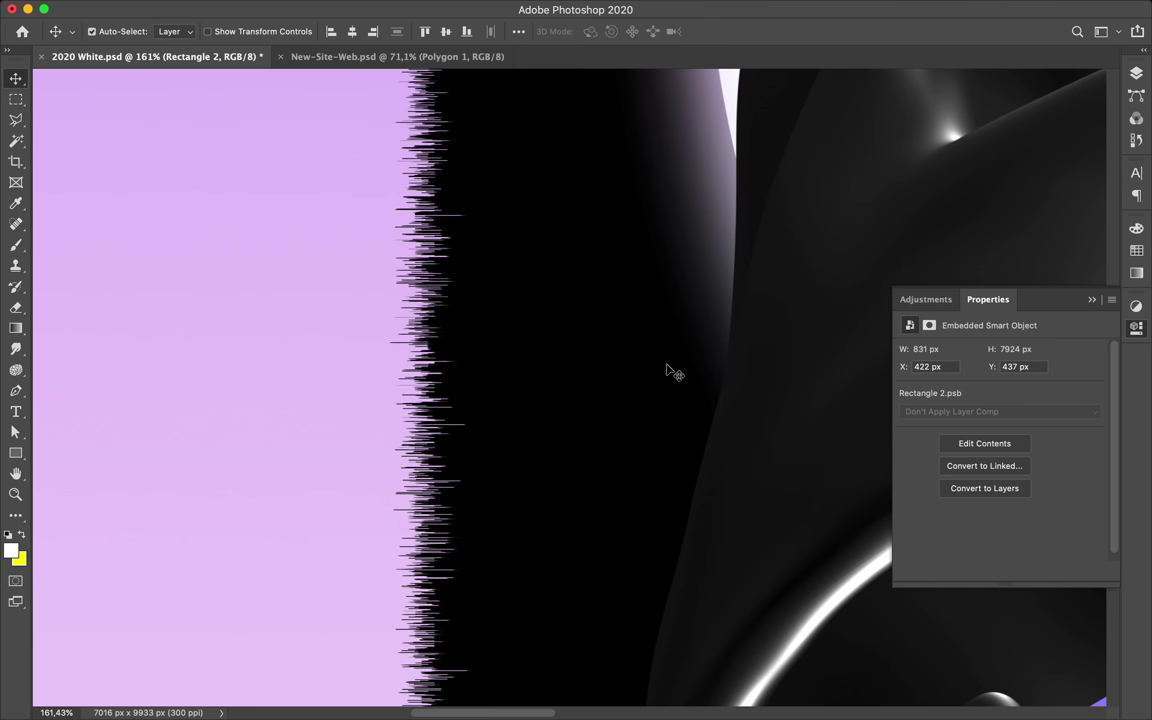
key(super+s)
- Repeat the Wind filter several more times, widening Rectangle 2 to 868 px
click(372, 9)
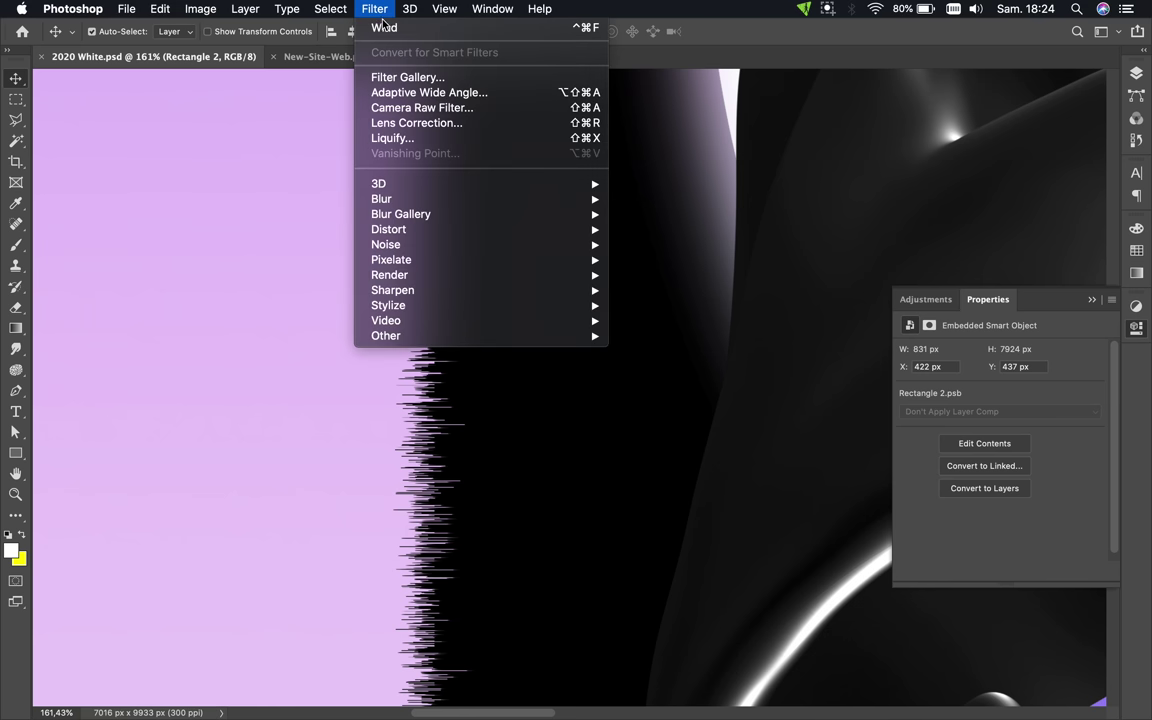
click(650, 427)
click(688, 157)
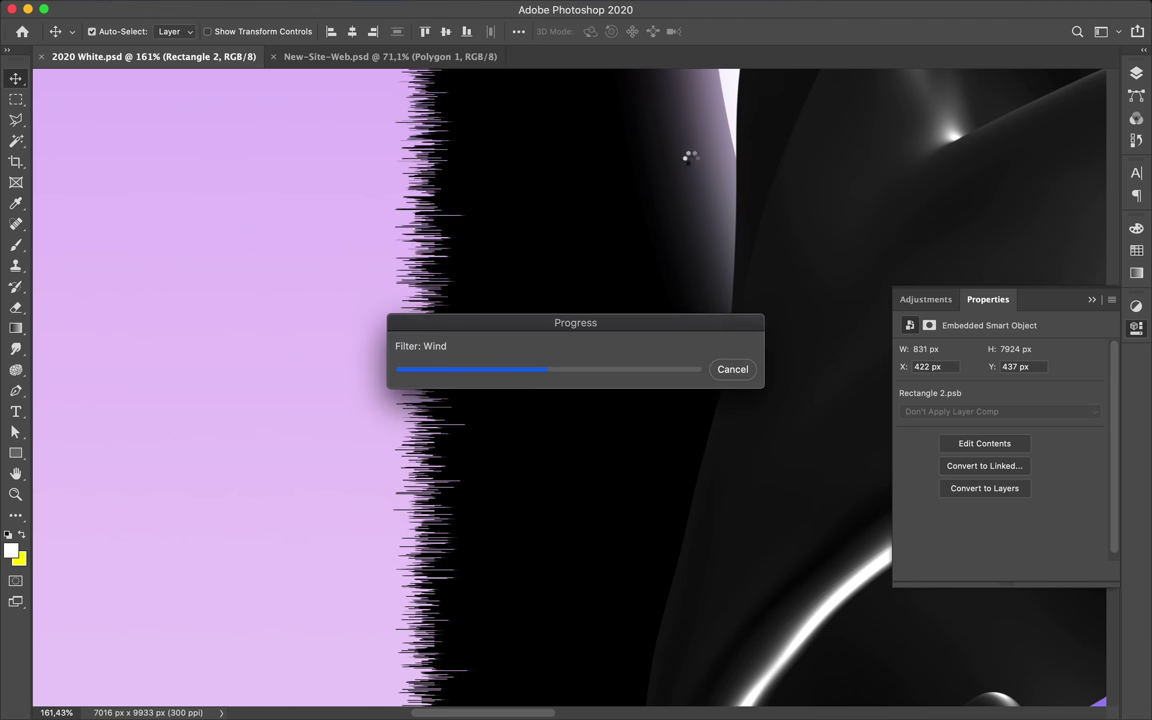
key(super+alt+f)
click(678, 157)
click(374, 9)
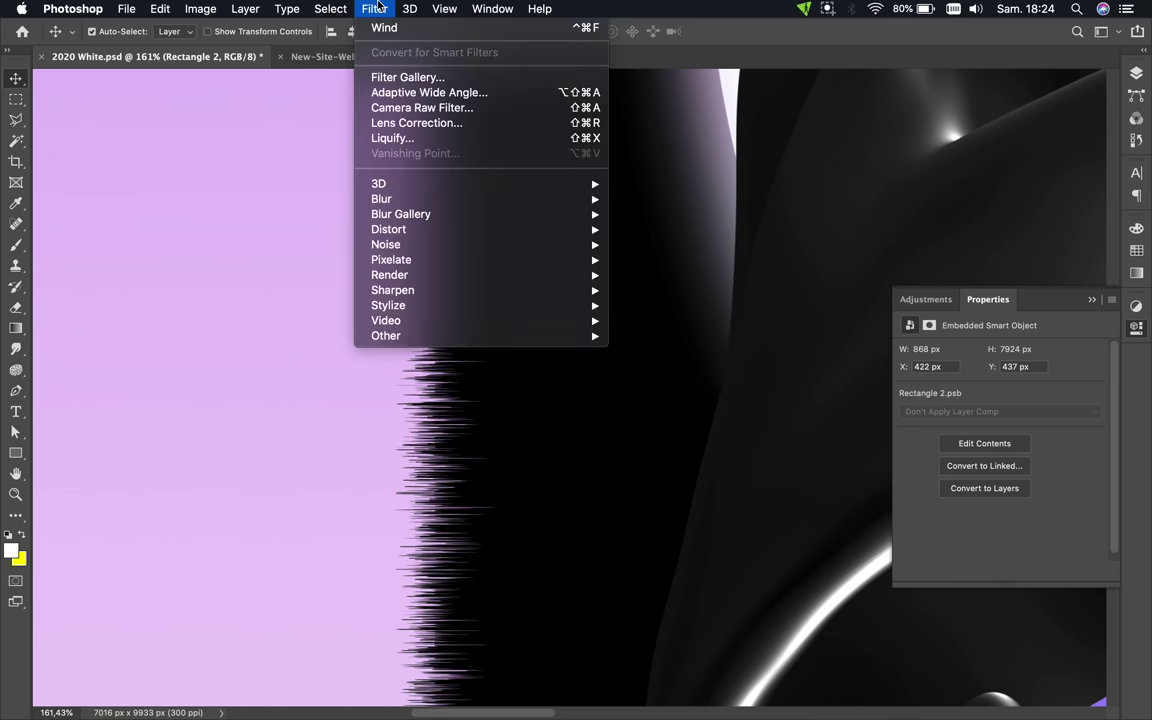
click(686, 157)
click(374, 9)
click(384, 28)
click(384, 28)
click(384, 8)
scroll(350, 240, left, 5)
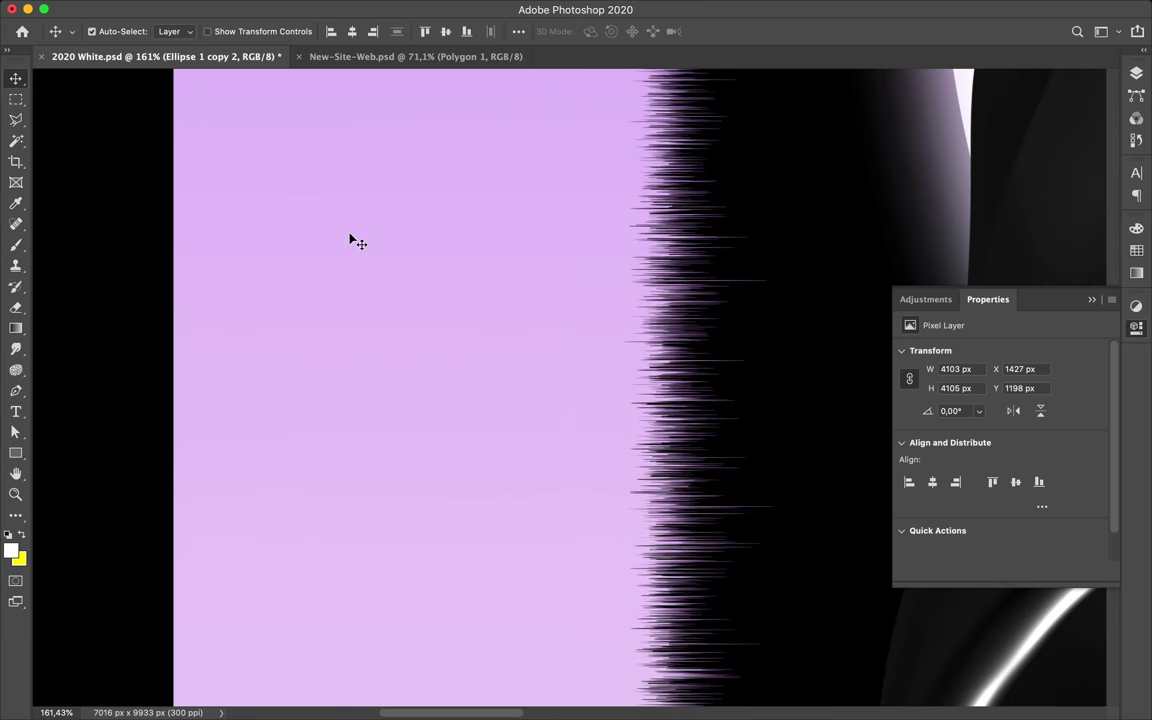
- Apply a first Wind pass to the halo layer Ellipse 1 copy 2
click(374, 9)
mouse_move(388, 305)
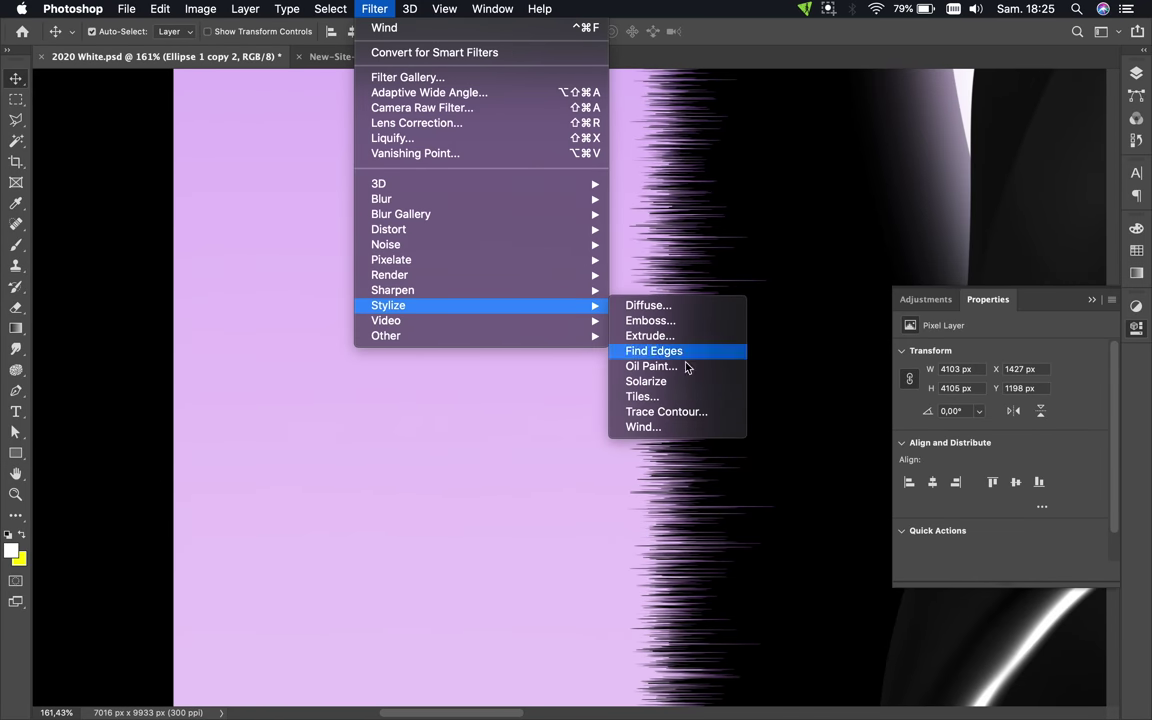
click(643, 427)
click(708, 155)
scroll(689, 265, down, 5)
scroll(689, 272, down, 3)
scroll(565, 255, down, 3)
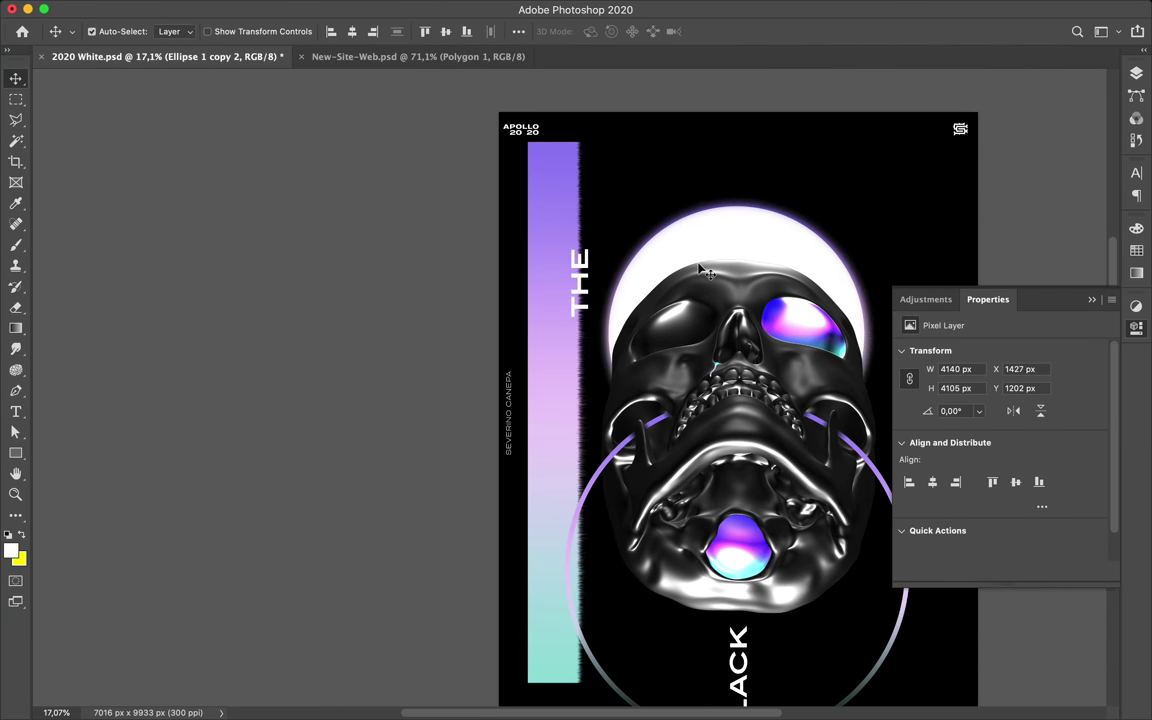
scroll(563, 255, up, 5)
scroll(789, 237, up, 3)
scroll(790, 237, up, 3)
scroll(790, 238, down, 2)
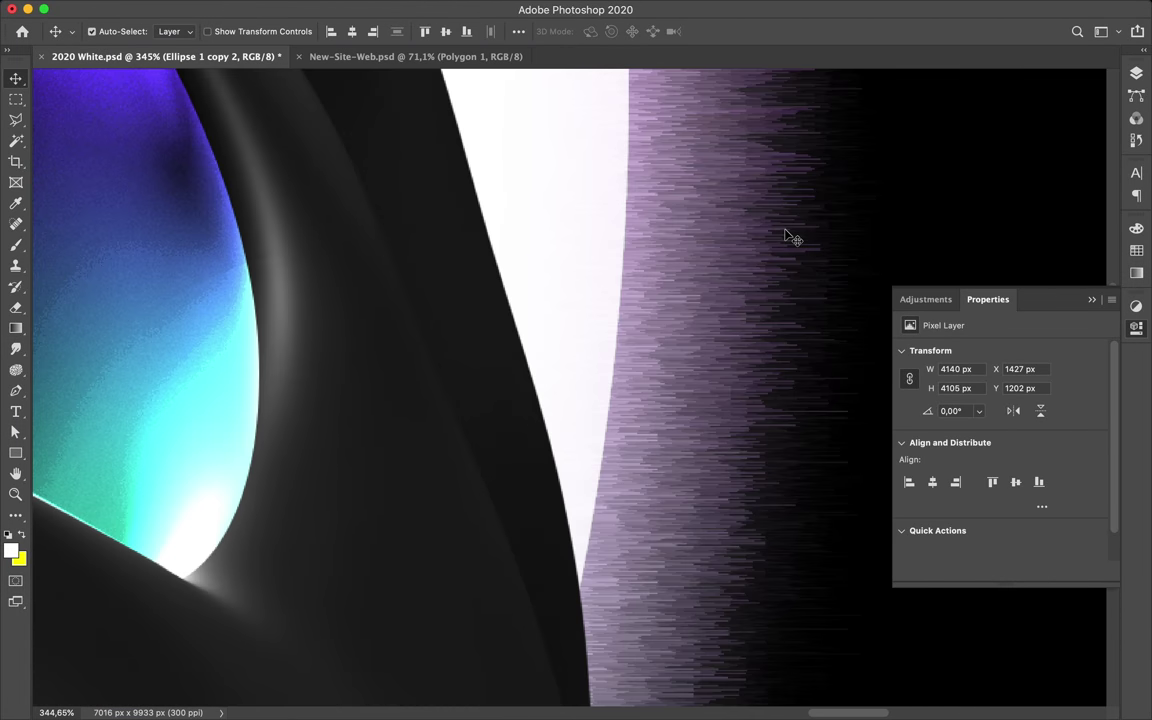
scroll(810, 210, down, 3)
scroll(828, 183, down, 3)
scroll(828, 183, down, 1)
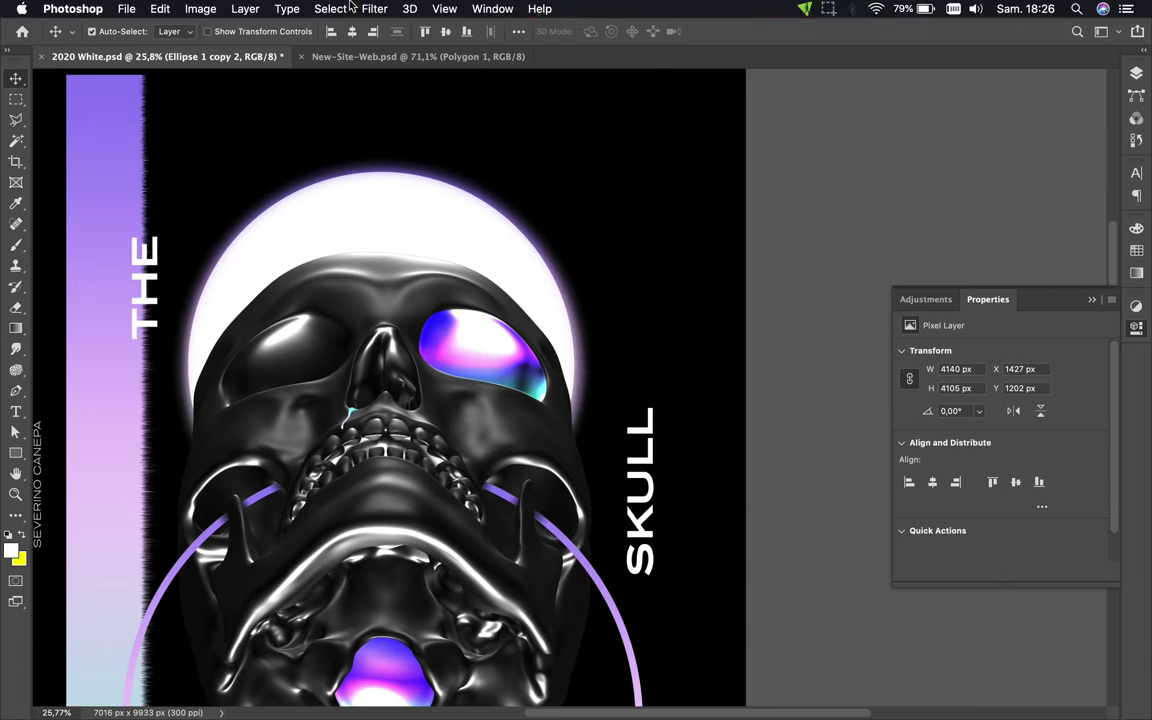
- Streak the halo with a Blast Wind From the Right, then repeat it
click(375, 8)
click(600, 395)
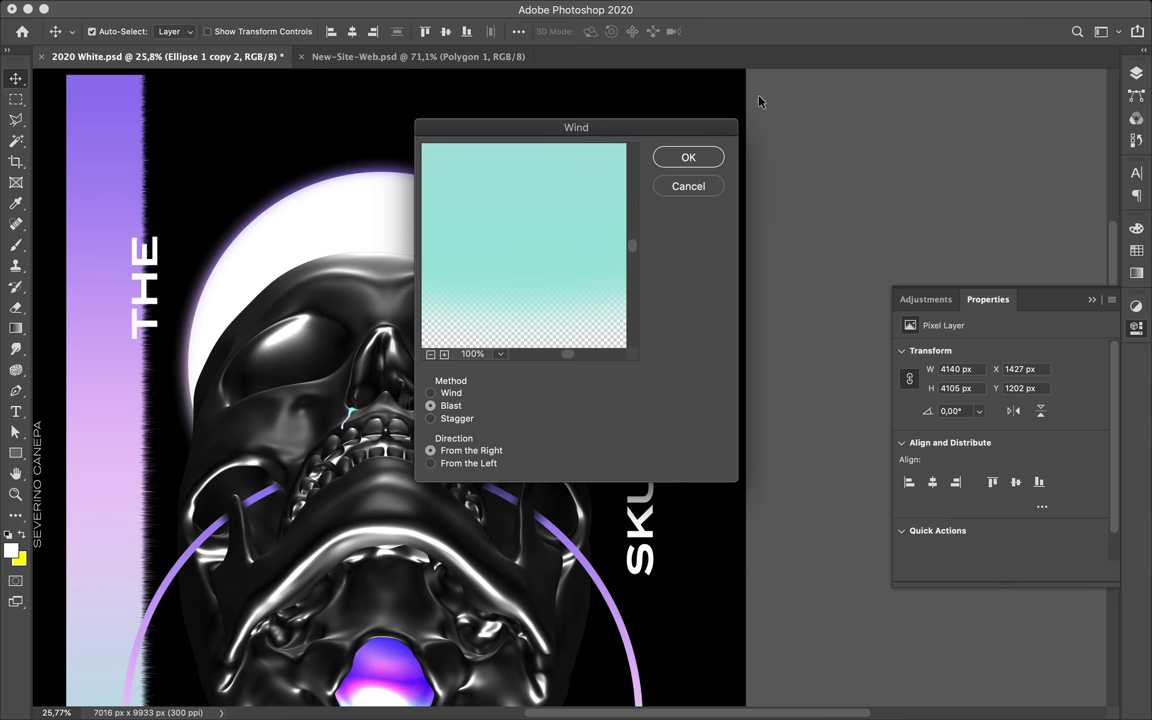
click(688, 157)
click(375, 8)
click(375, 8)
click(385, 27)
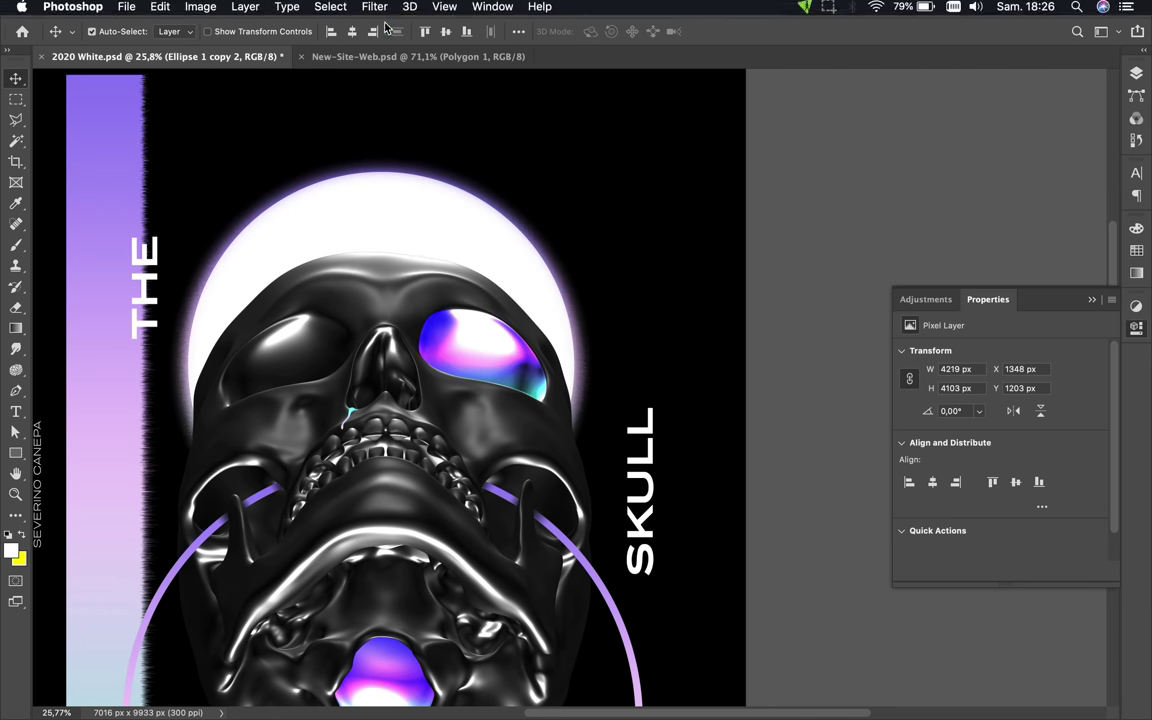
- Select Rectangle 2 and apply two more Wind passes, widening it to 950 px
click(107, 160)
click(375, 8)
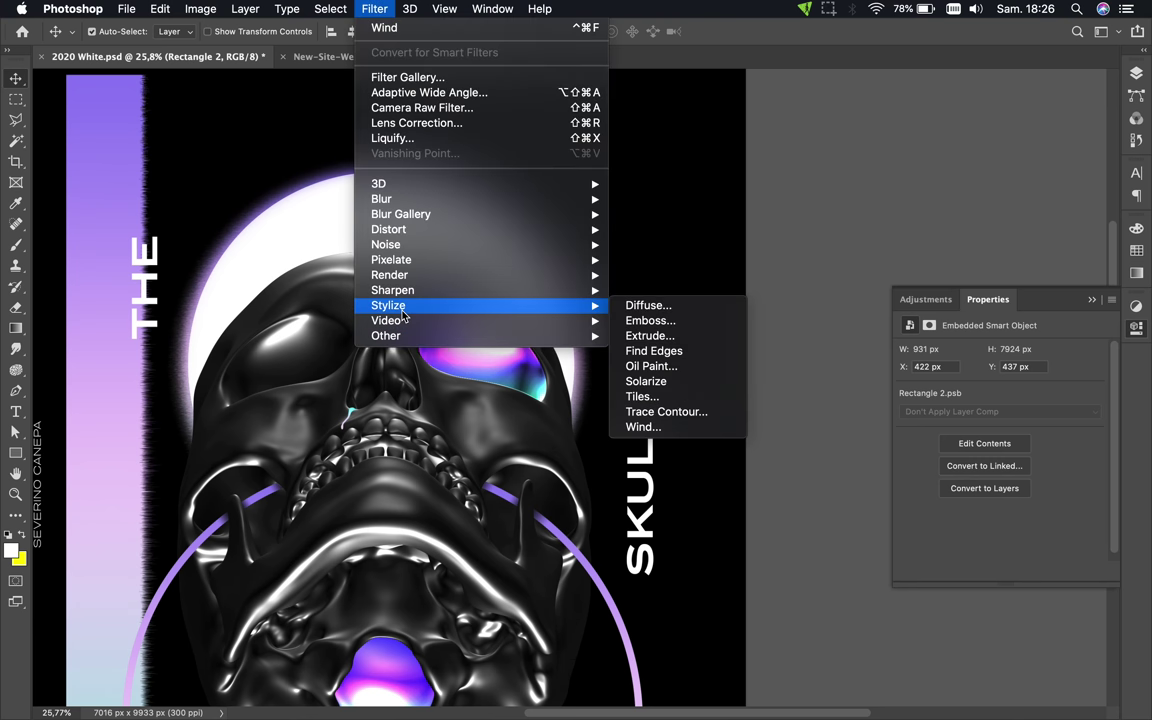
click(643, 426)
click(690, 158)
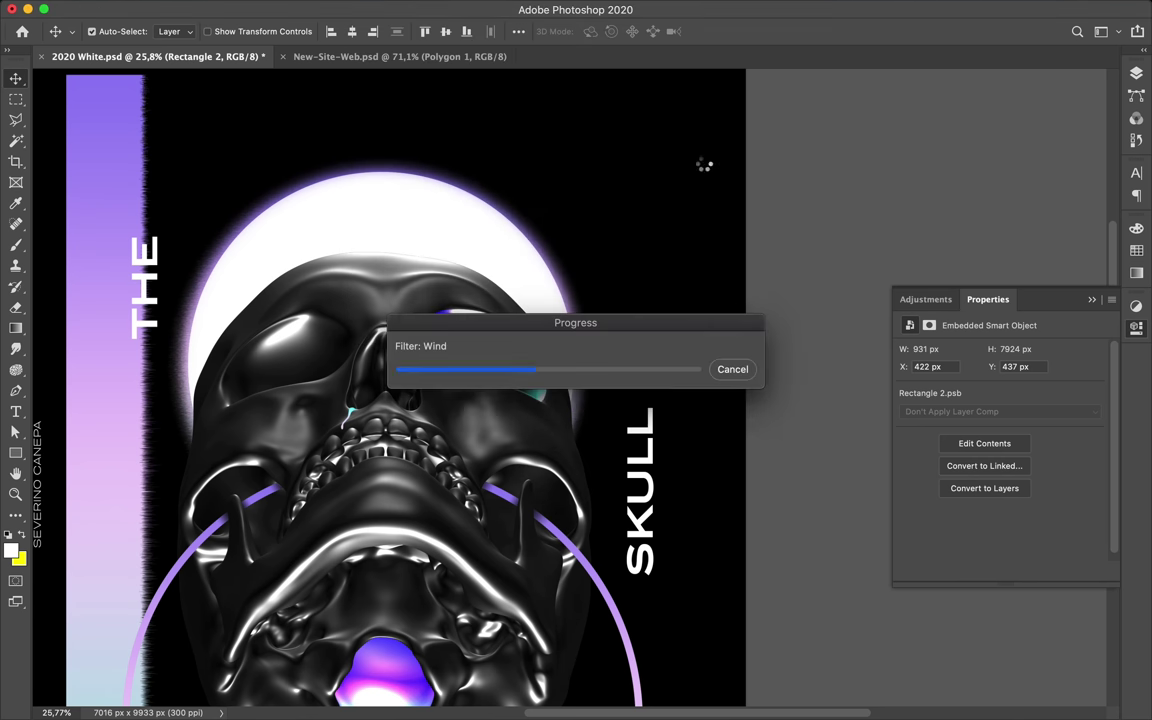
scroll(116, 411, up, 3)
scroll(116, 411, up, 3)
scroll(116, 411, up, 5)
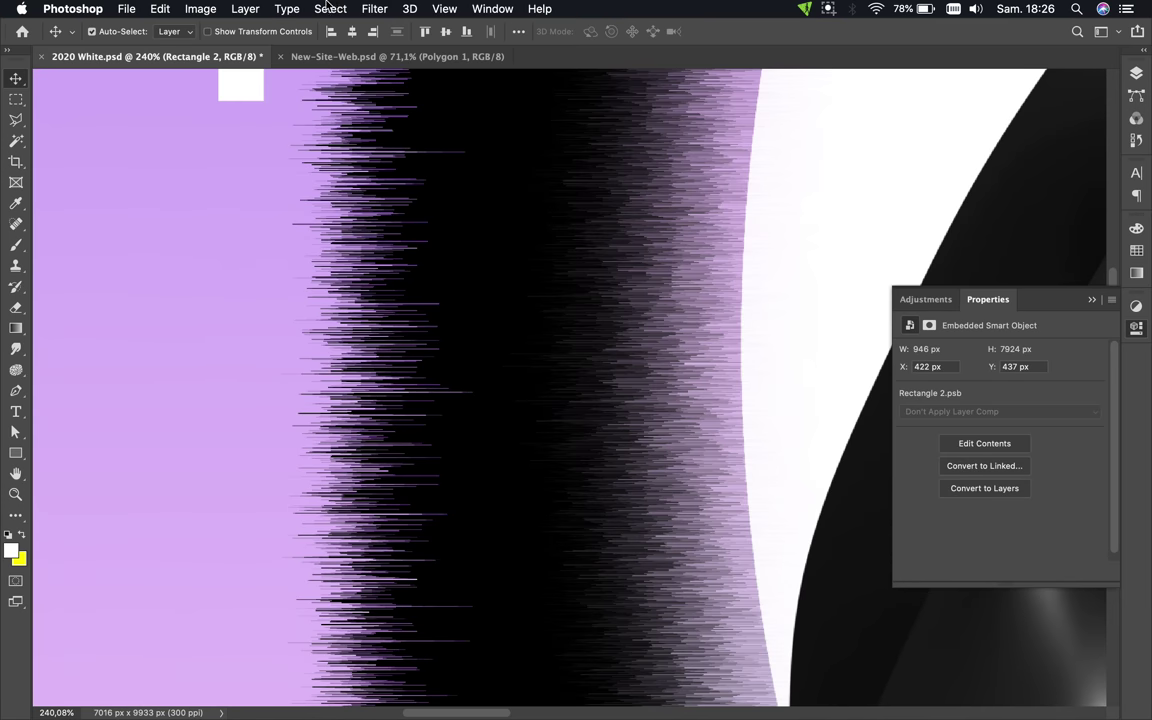
click(375, 8)
click(684, 157)
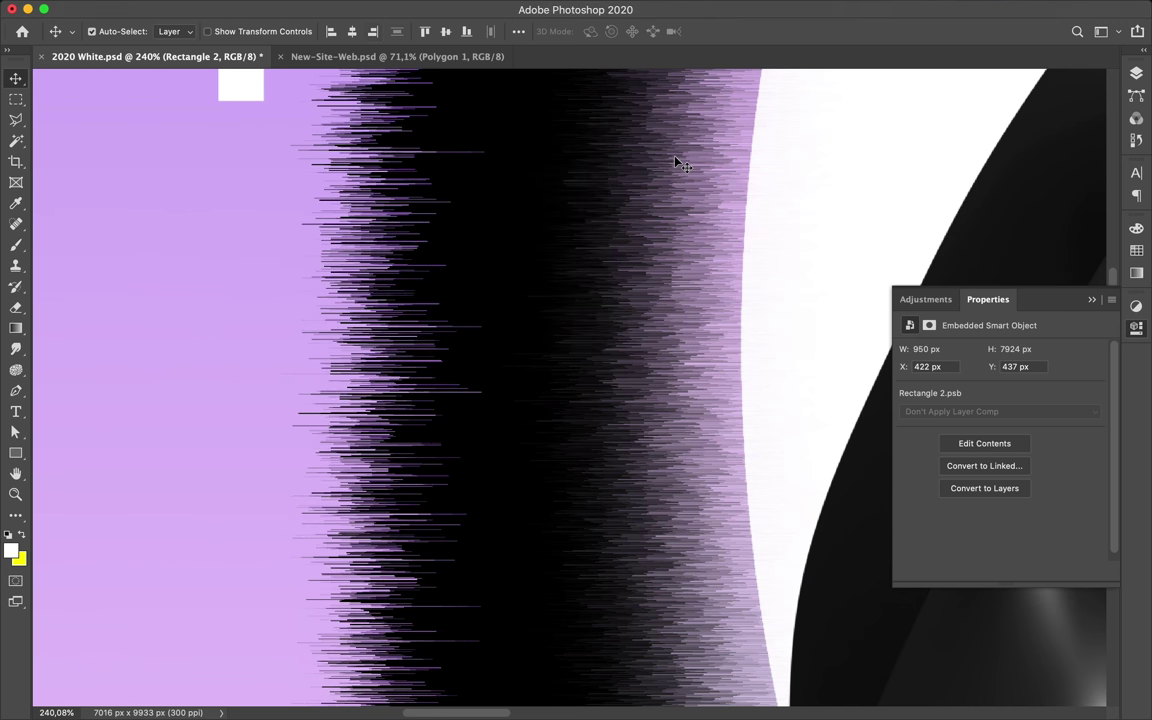
key(super+0)
- Rotate the gradient strip 90° to horizontal, move it to the top, and fit it to the poster width
key(super+t)
drag(385, 85, 740, 290)
drag(409, 366, 599, 130)
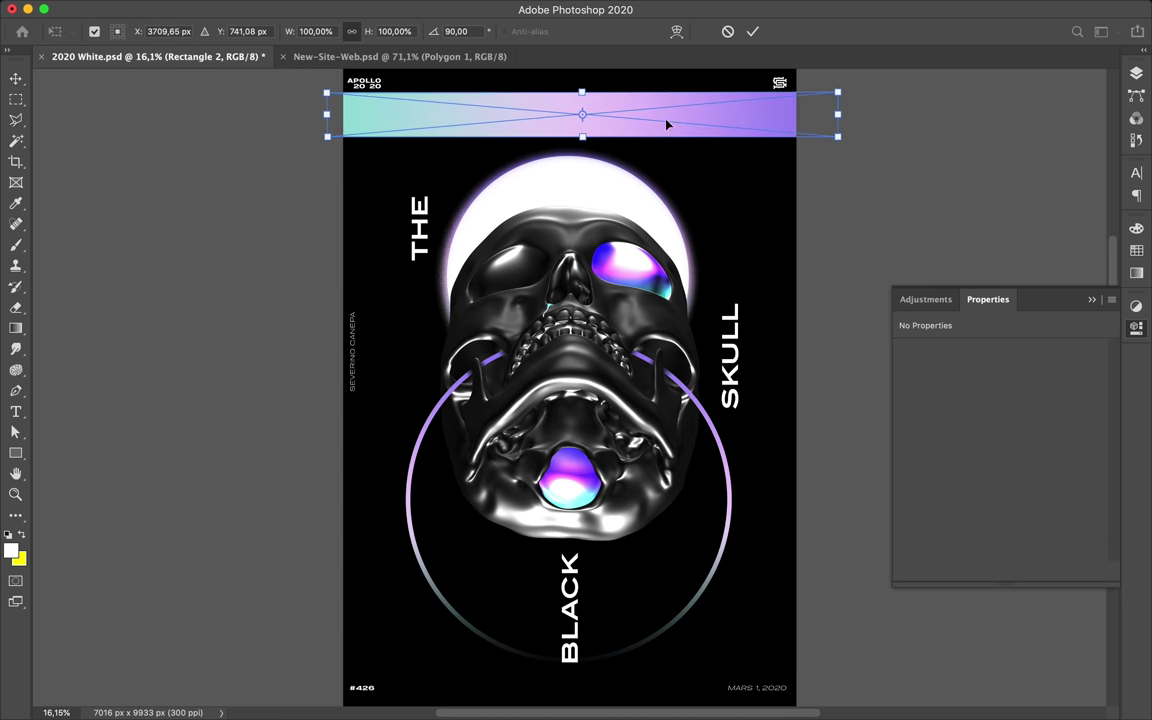
drag(836, 115, 800, 115)
drag(458, 113, 472, 117)
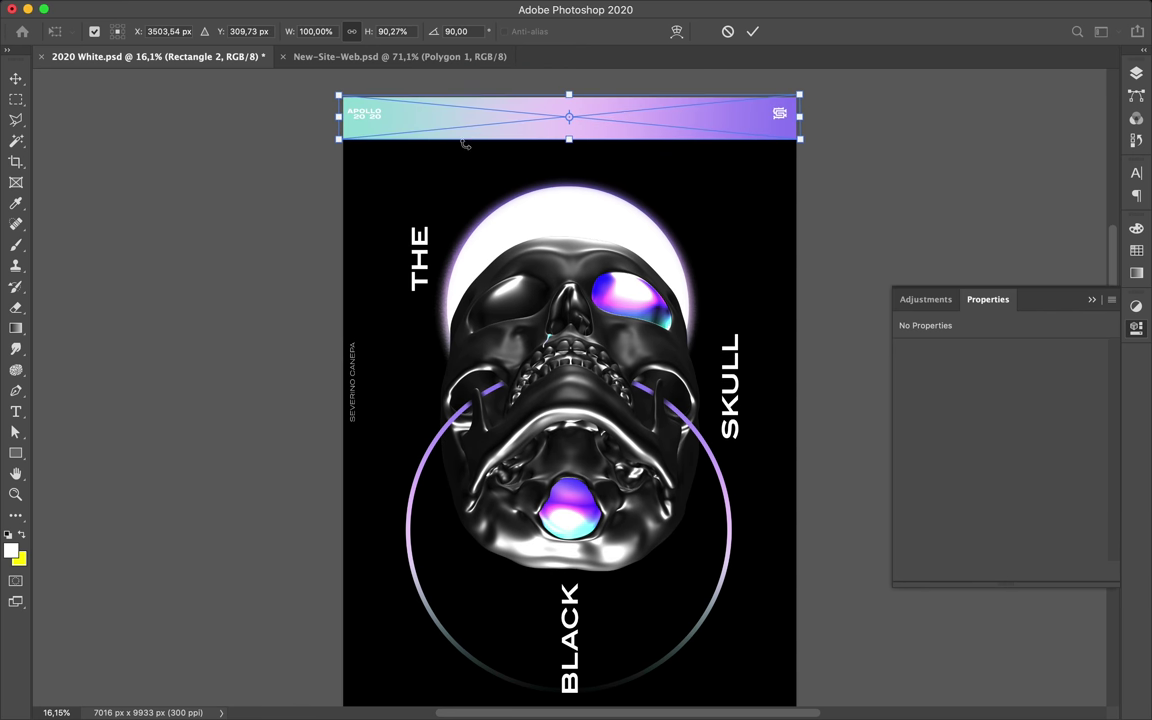
key(Return)
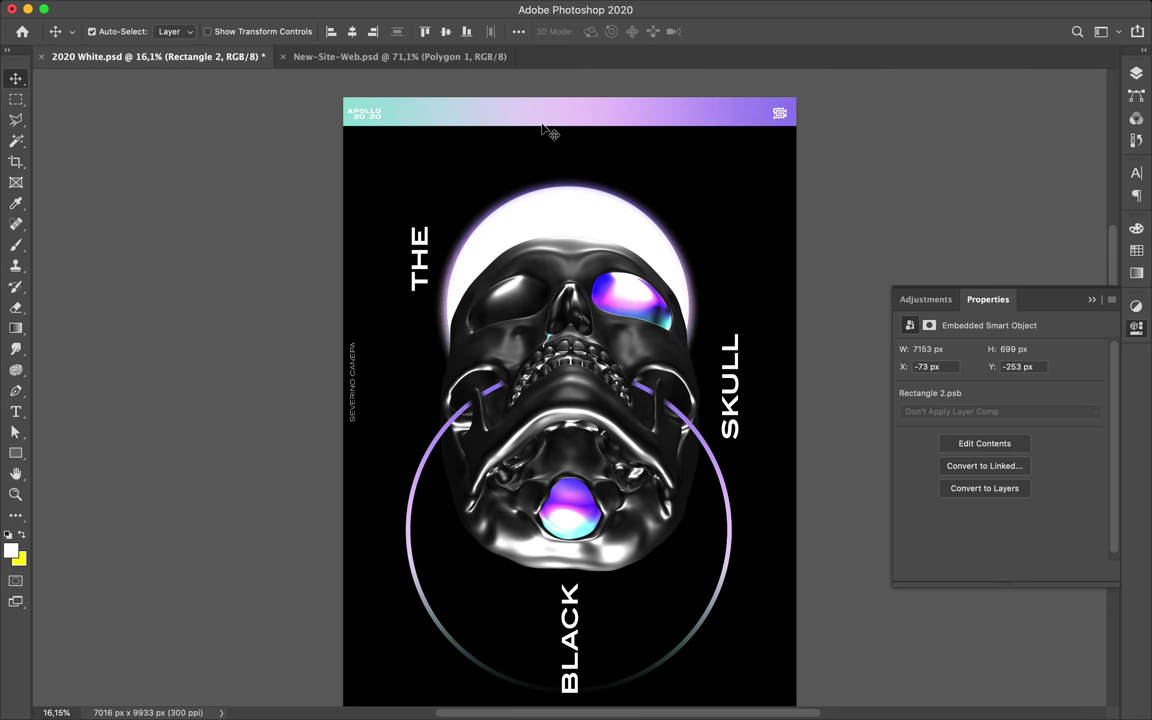
- Push the strip mostly above the top edge so only a thin band of wind streaks shows
scroll(547, 130, up, 3)
scroll(1020, 400, down, 5)
right_click(1050, 560)
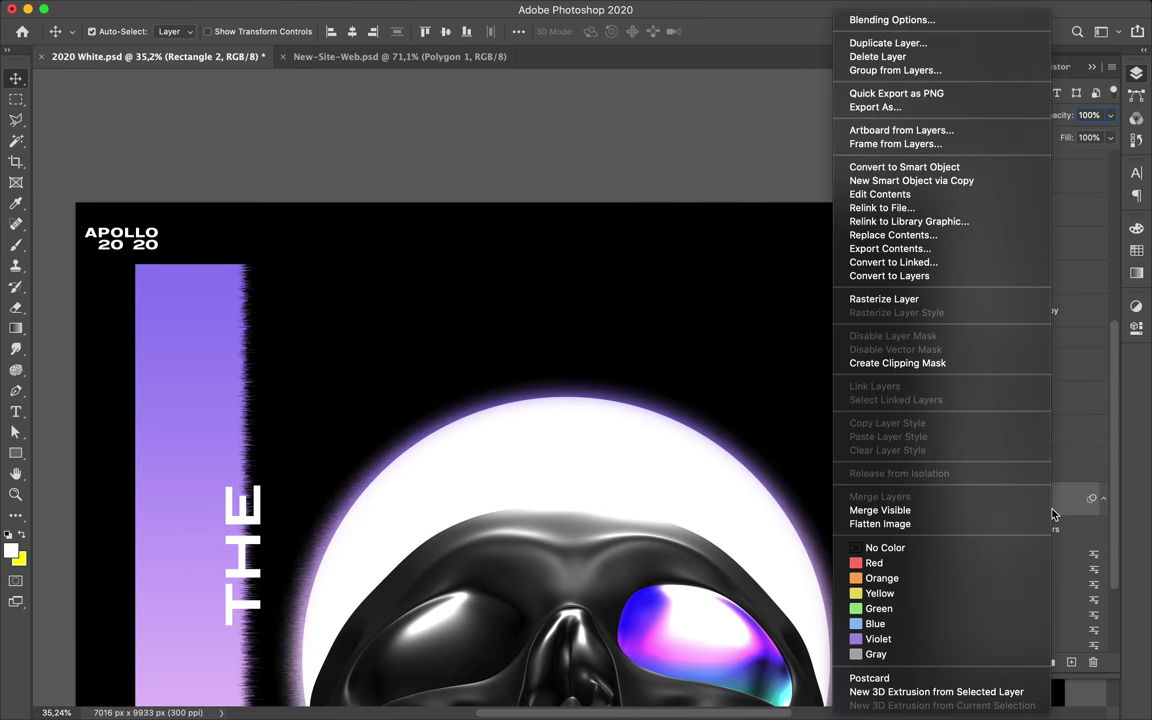
key(Escape)
key(ctrl+t)
mouse_move(760, 330)
mouse_down()
mouse_move(701, 345)
mouse_move(700, 400)
mouse_up()
scroll(500, 400, down, 3)
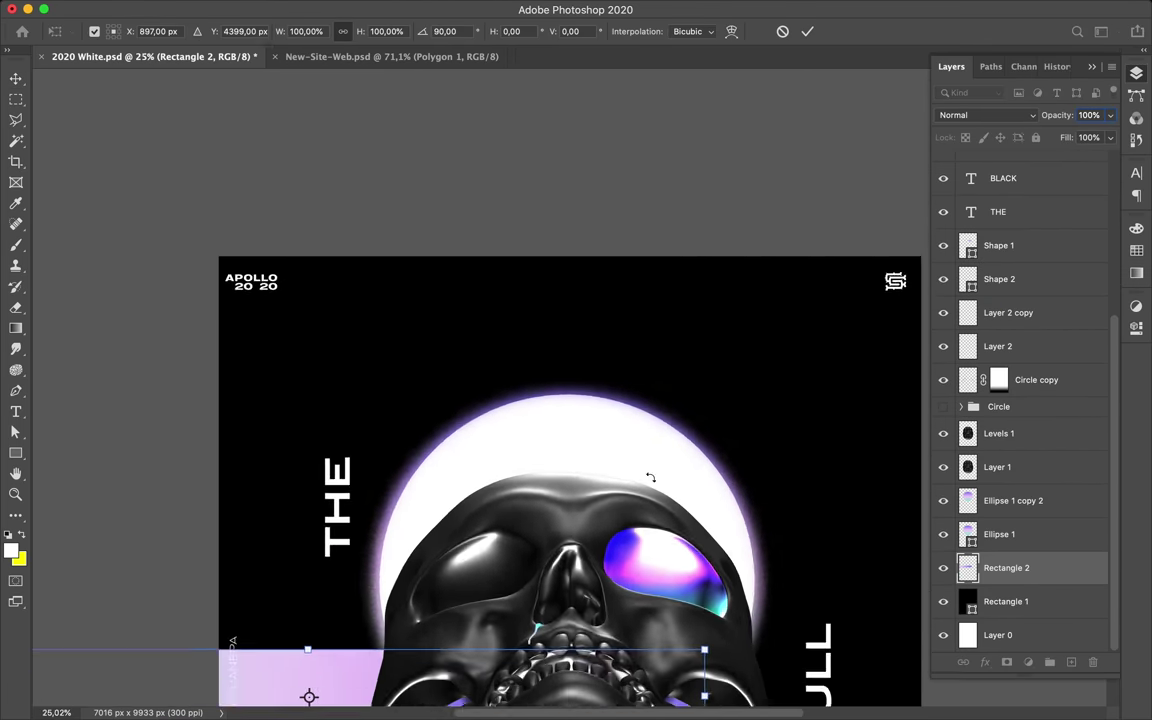
drag(531, 282, 564, 219)
drag(776, 271, 712, 271)
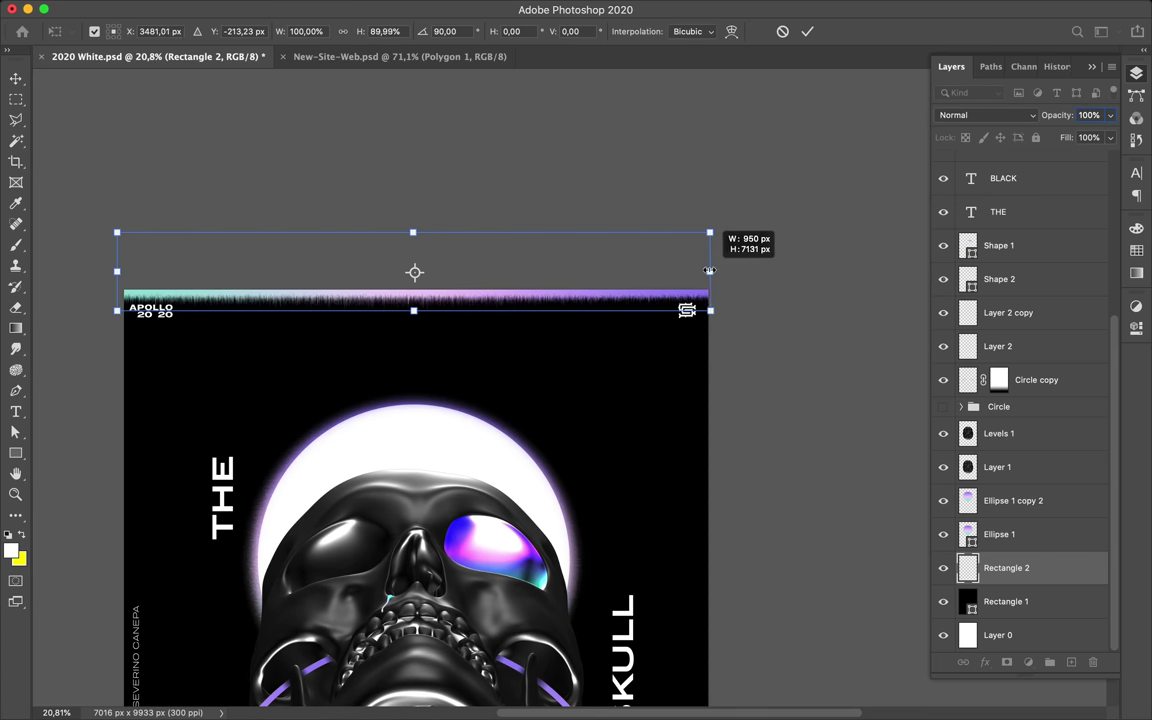
drag(117, 271, 121, 271)
key(Return)
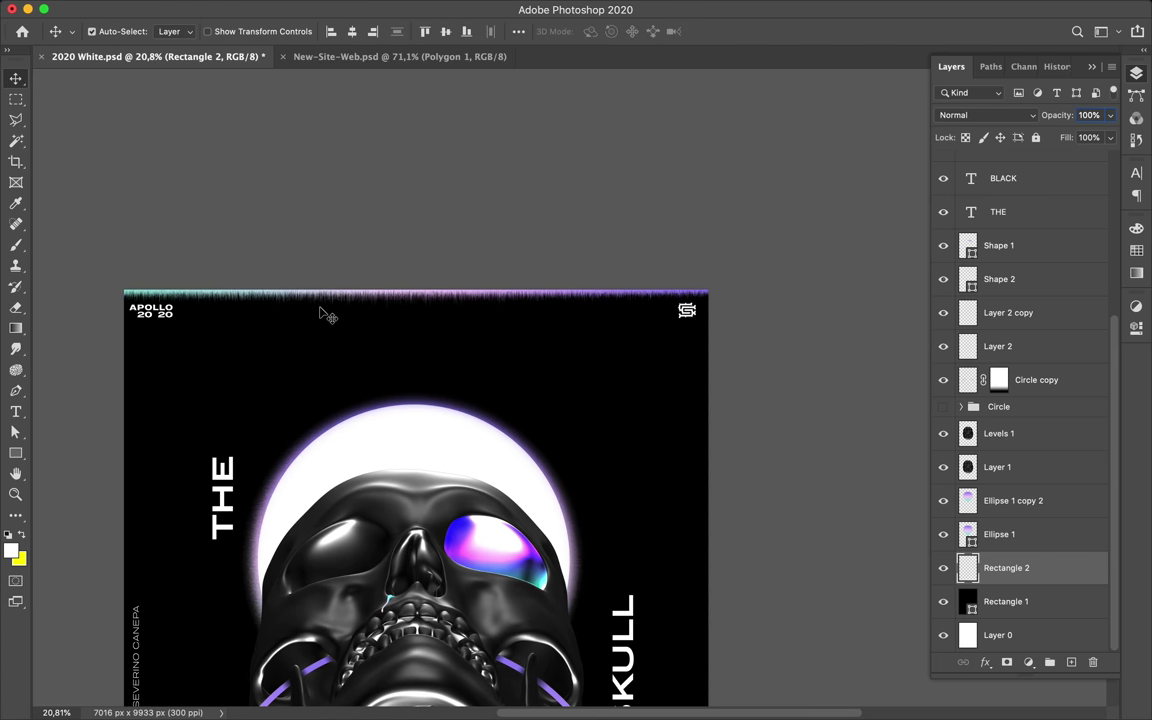
- View the finished poster full-screen
scroll(506, 330, up, 2)
scroll(505, 331, up, 5)
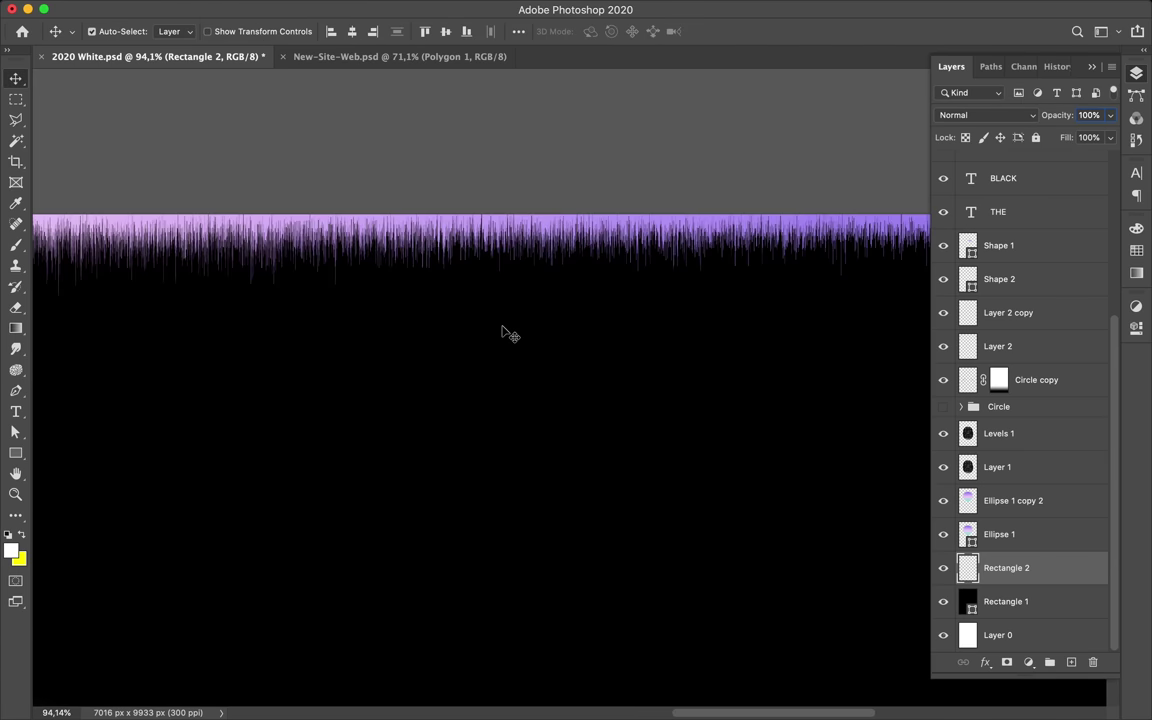
click(820, 6)
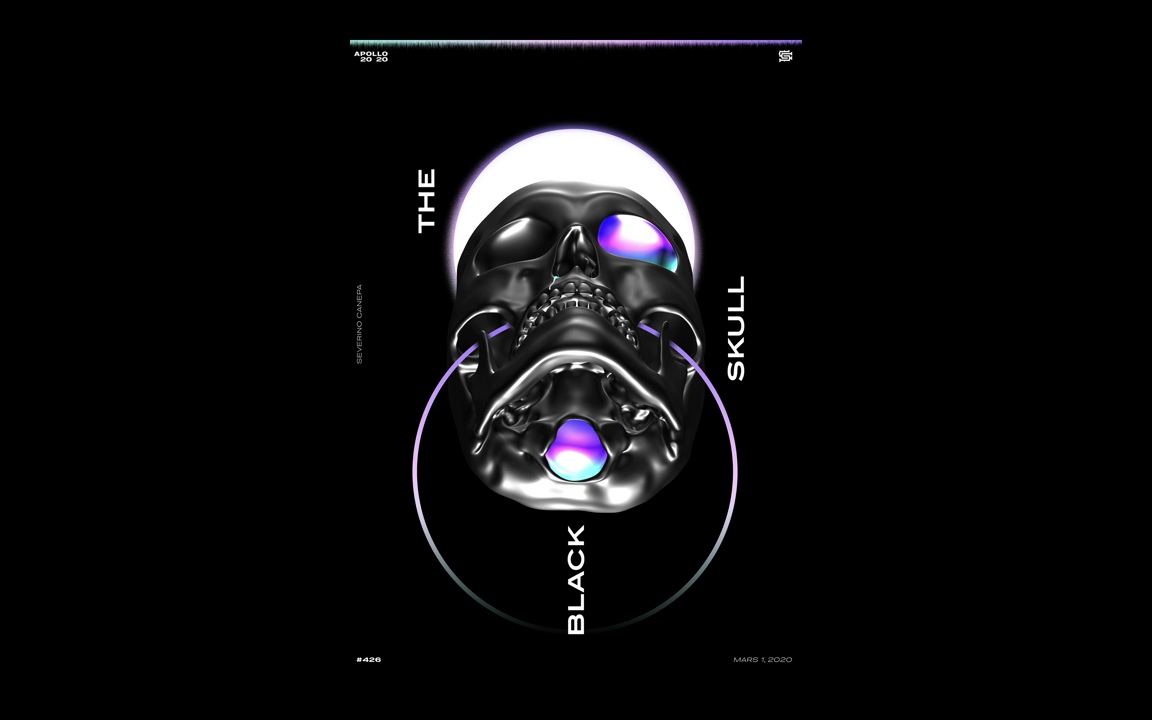